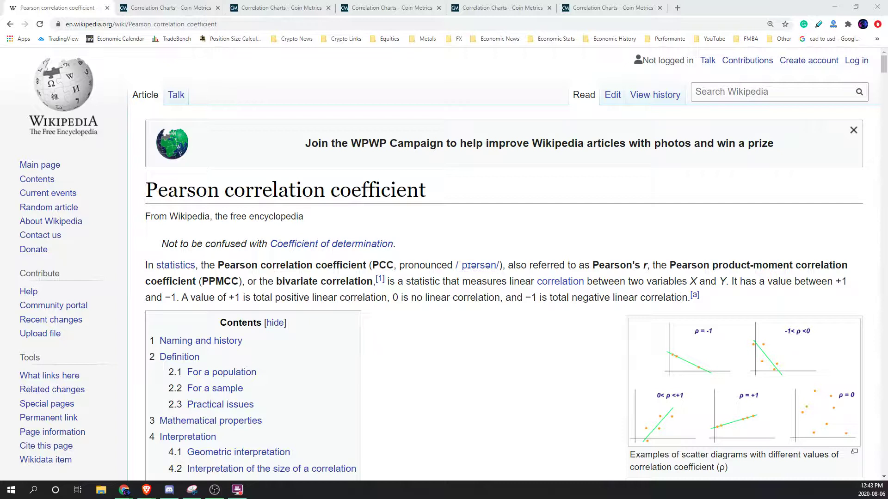
Skim the introduction, contents list and scatter diagram examples of the Pearson correlation coefficient article.
left_click(429, 370)
scroll(429, 370, "down", 3)
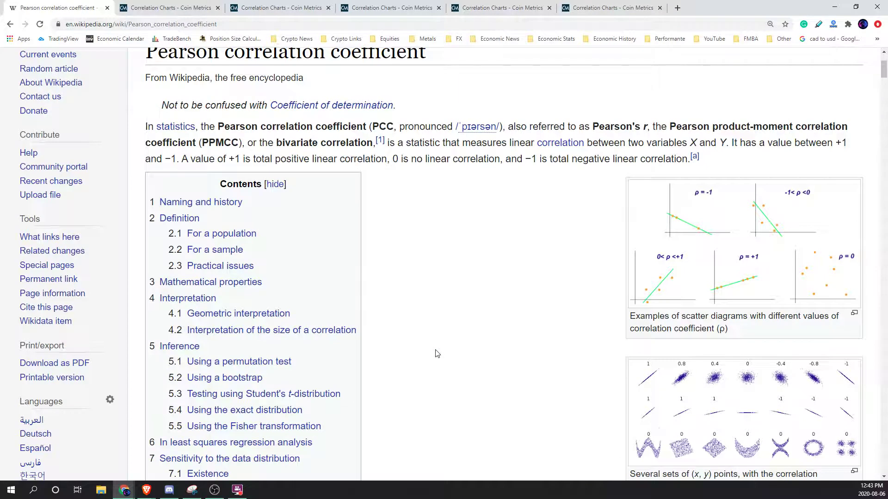
scroll(437, 353, "down", 1)
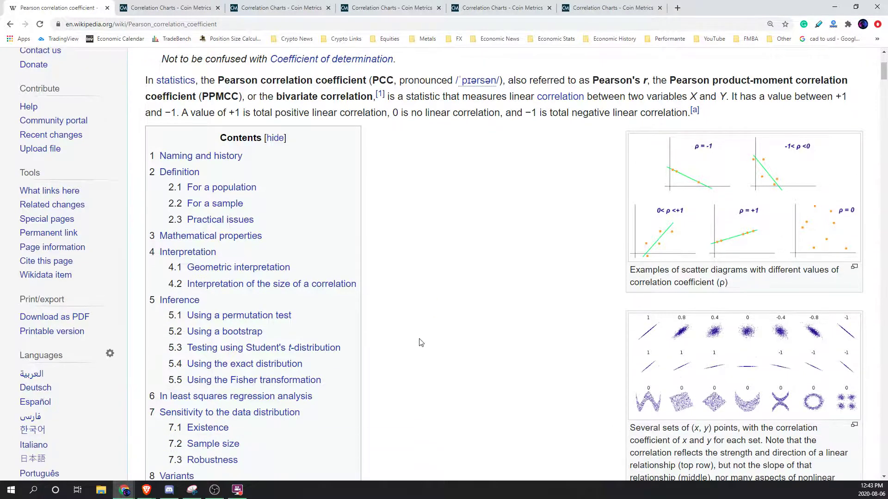
scroll(421, 342, "down", 6)
scroll(421, 341, "down", 3)
scroll(421, 341, "up", 13)
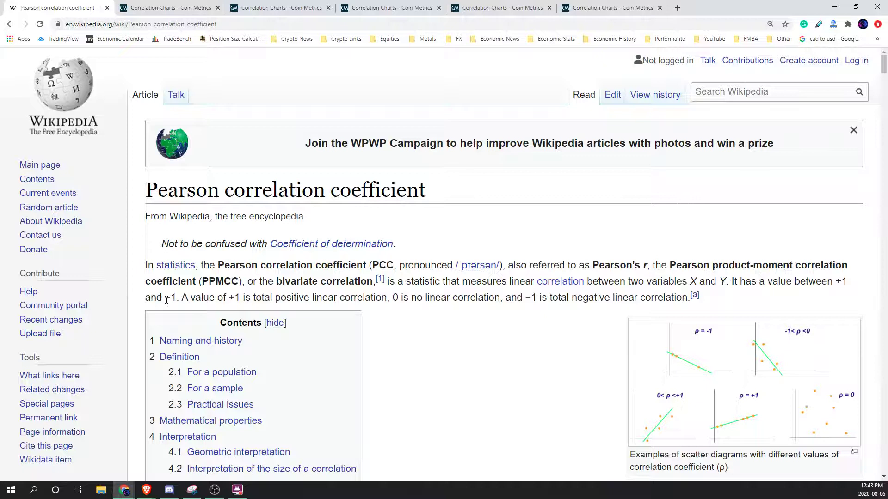
Highlight the introduction's sentence on correlation values +1, 0 and −1, its +1 part, and the words "correlation coefficient" in the title.
left_click_drag(183, 296, 670, 301)
left_click(671, 300)
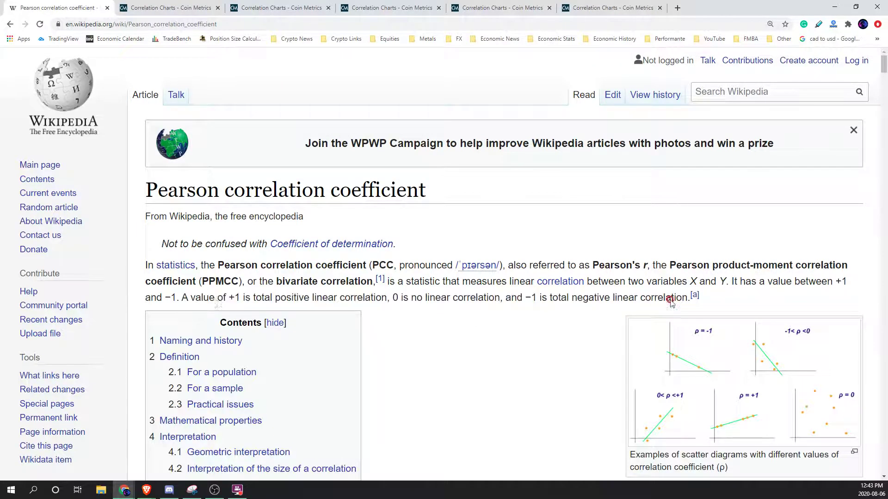
left_click_drag(230, 296, 244, 296)
left_click(241, 295)
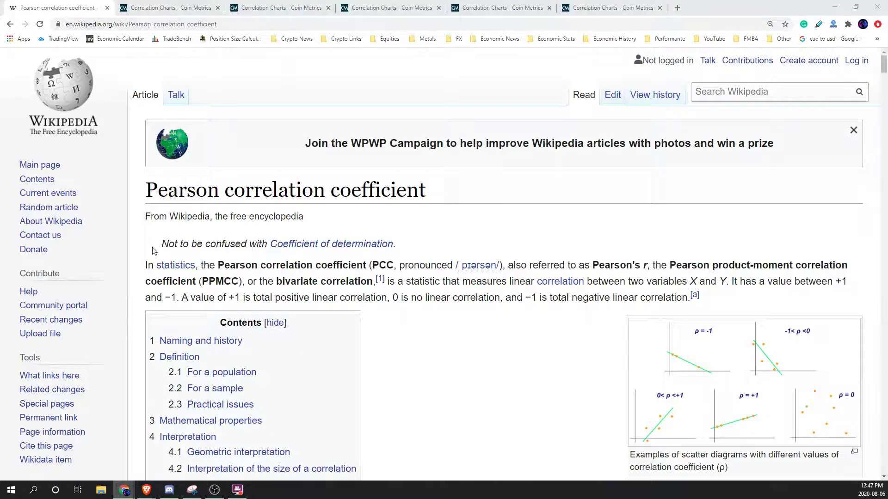
left_click_drag(426, 188, 262, 191)
left_click(200, 204)
Switch to the Coin Metrics BTC-S&P correlation chart and view it with the 360-day period, then return to 180 days.
left_click(148, 6)
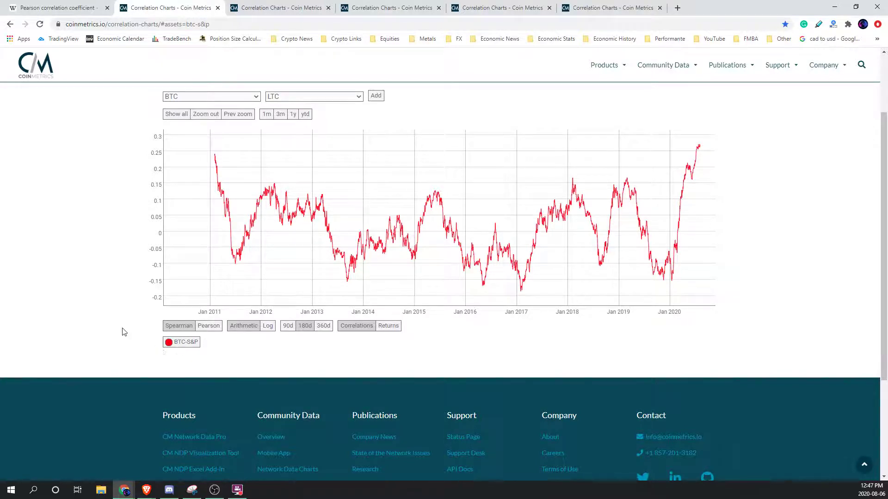
mouse_move(250, 202)
left_click(322, 326)
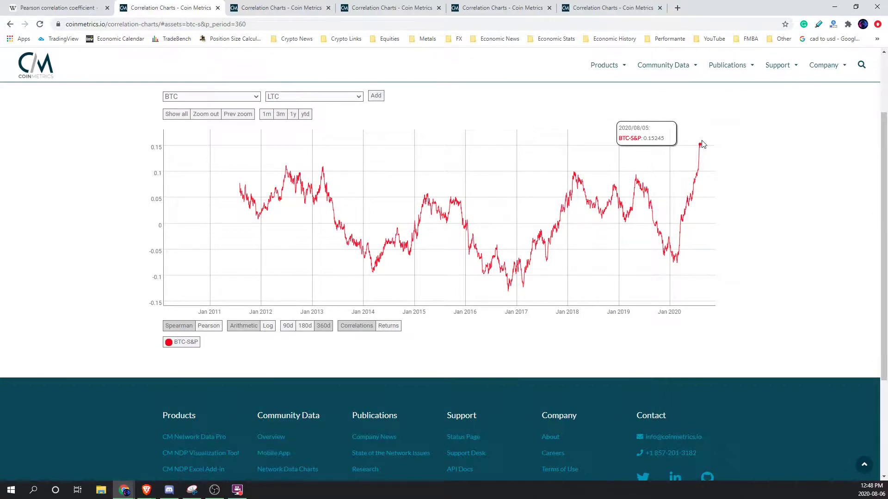
left_click(303, 327)
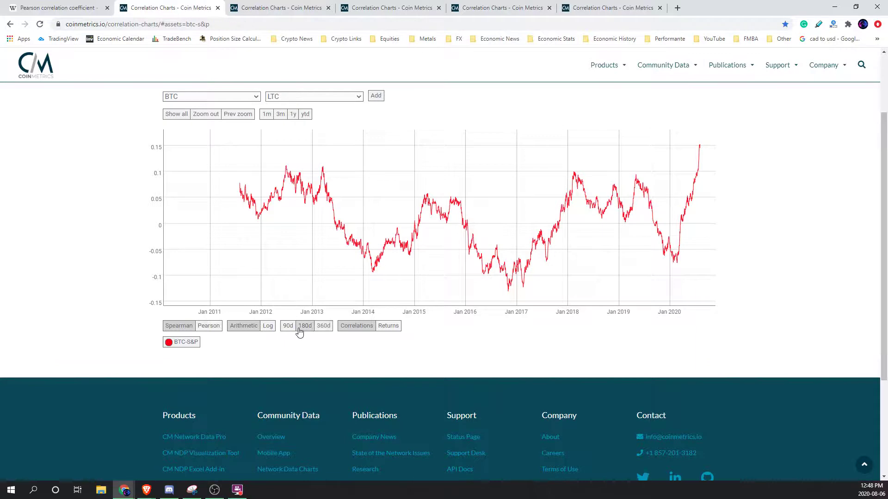
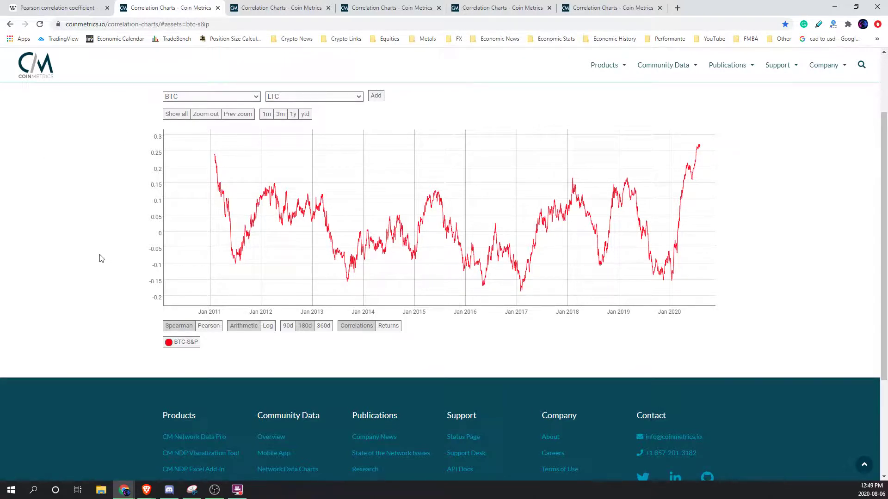
Compare Bitcoin's correlation with the S&P over the 90-, 180- and 360-day periods, ending on 90 days.
left_click(288, 328)
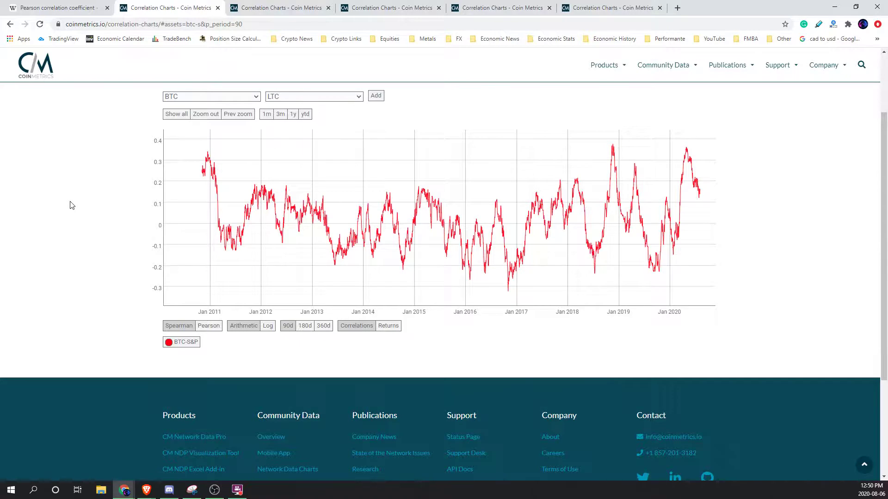
left_click(304, 326)
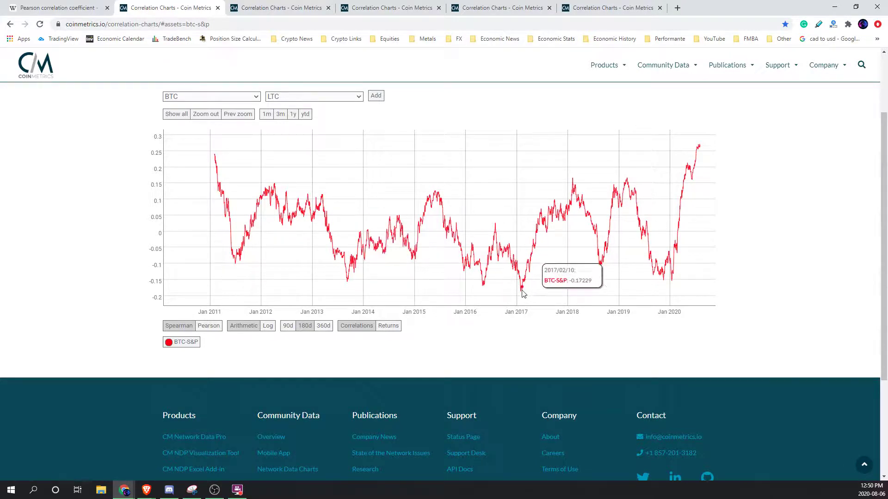
left_click(323, 326)
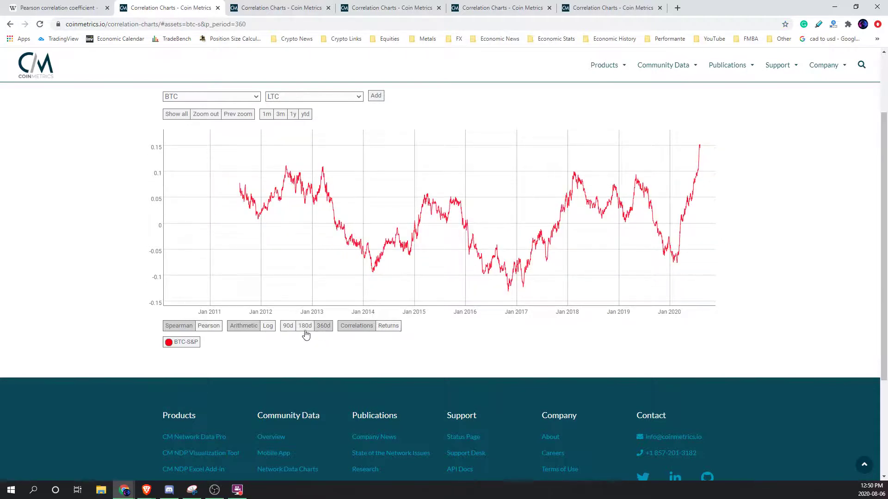
left_click(288, 326)
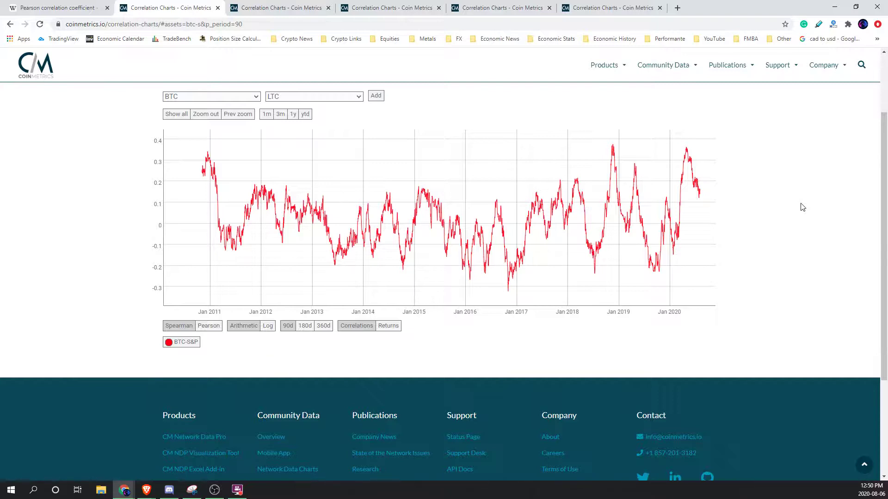
left_click(305, 325)
left_click(287, 326)
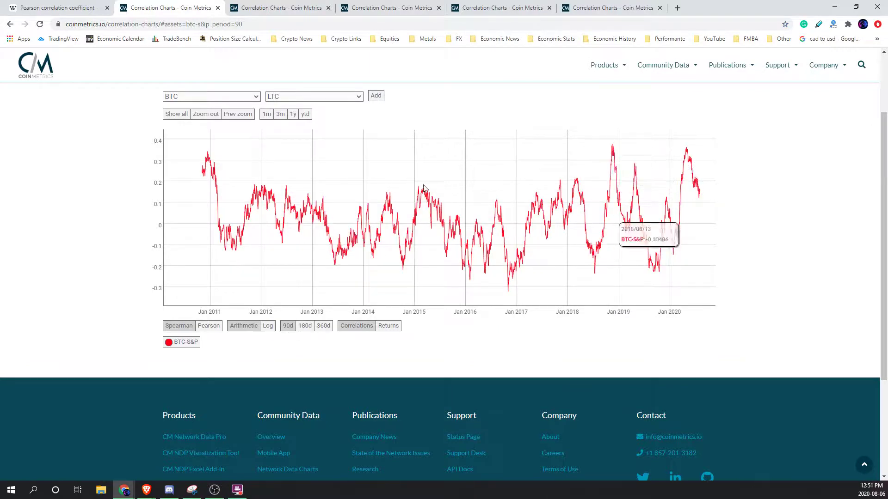
Switch to the BNB-S&P correlation chart and view it with the 360-, 180- and 90-day periods.
left_click(275, 5)
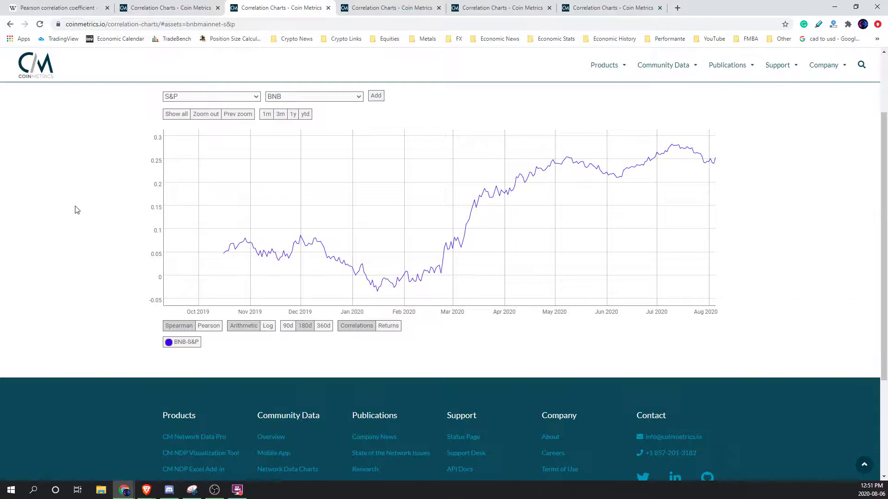
left_click(323, 326)
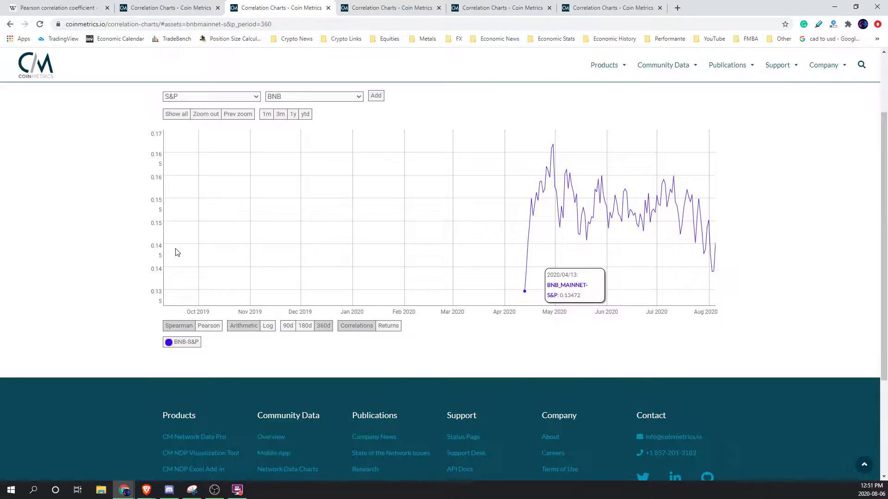
left_click(306, 325)
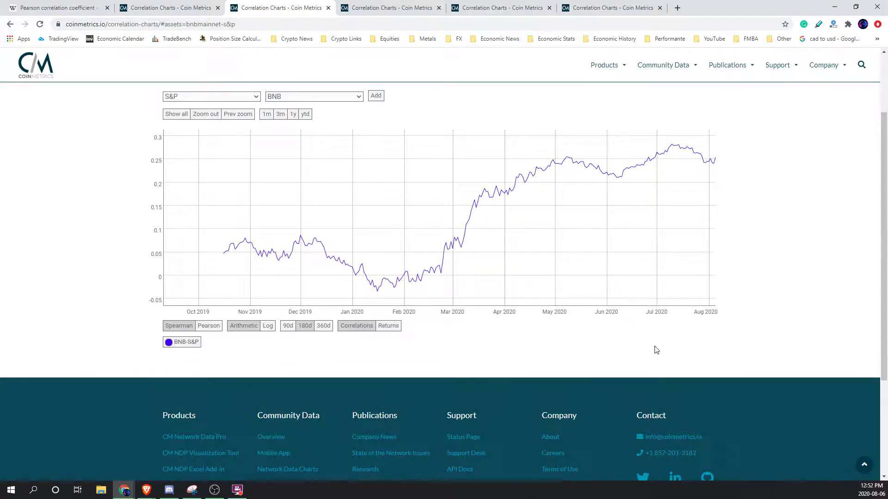
left_click(288, 327)
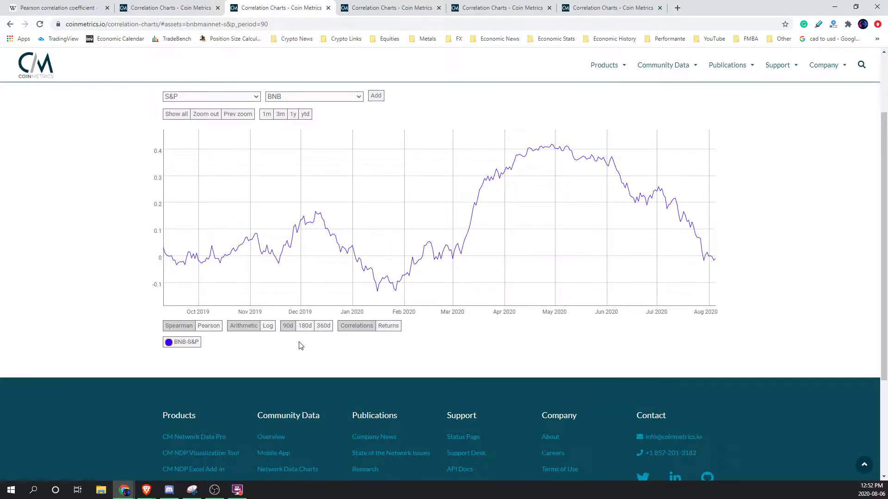
Switch to the BNB-BTC correlation chart and view it with the 360-, 180- and 90-day periods.
left_click(358, 4)
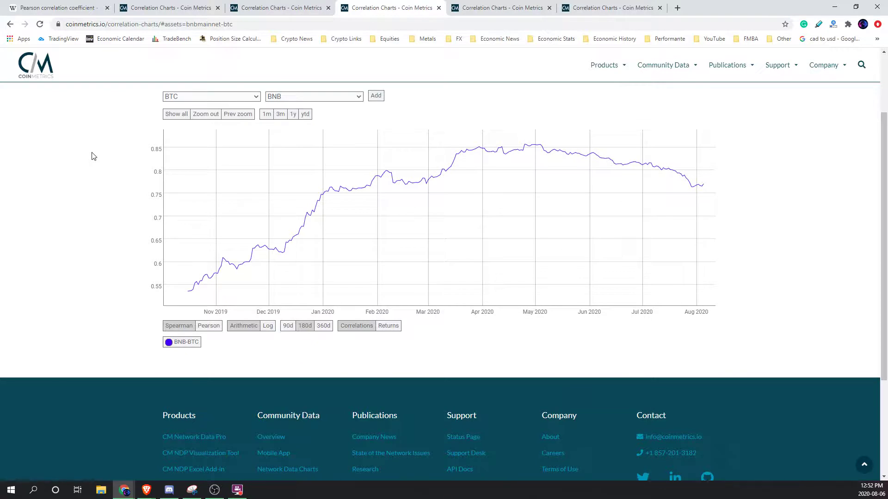
left_click(328, 327)
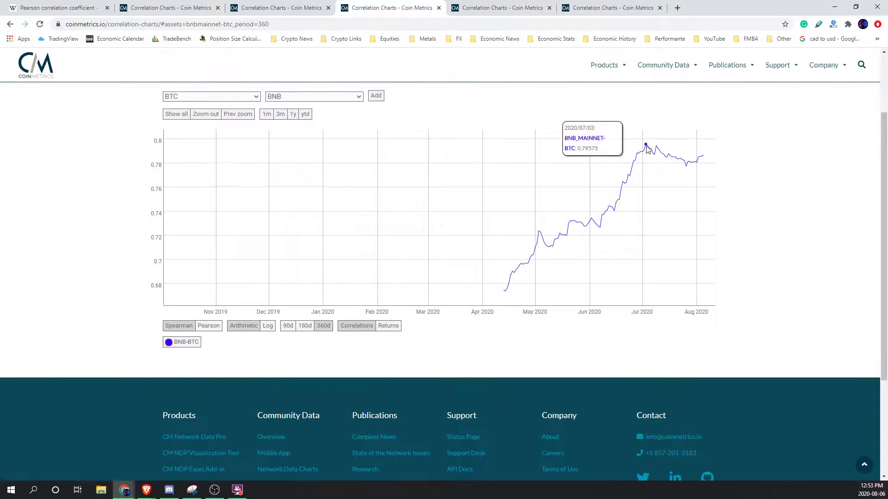
left_click(306, 326)
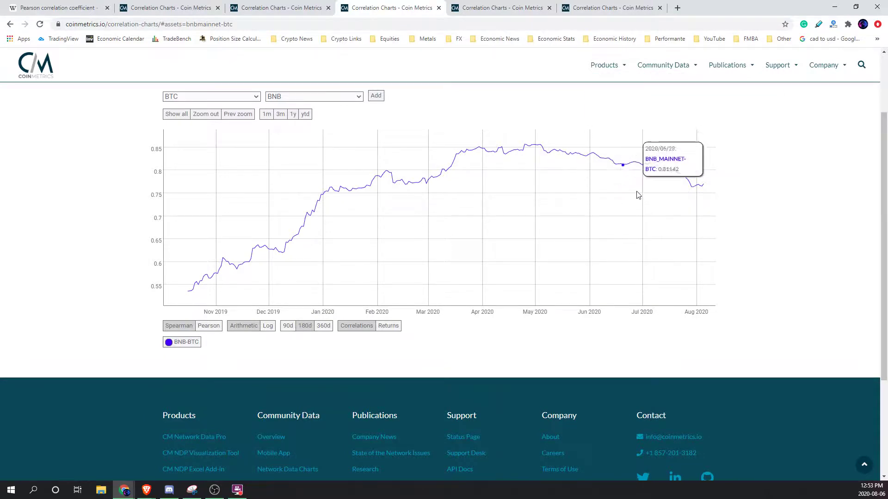
left_click(287, 326)
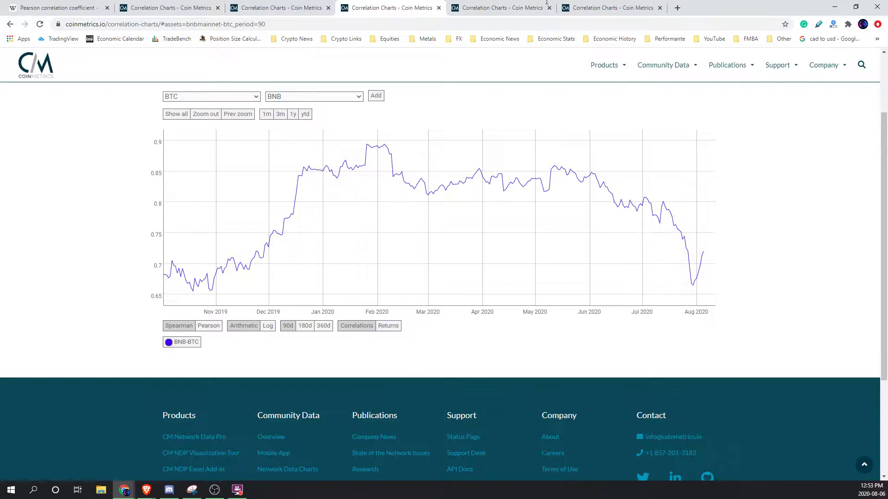
Switch to the S&P-XRP correlation chart and view it with the 360-day and 90-day periods.
left_click(504, 4)
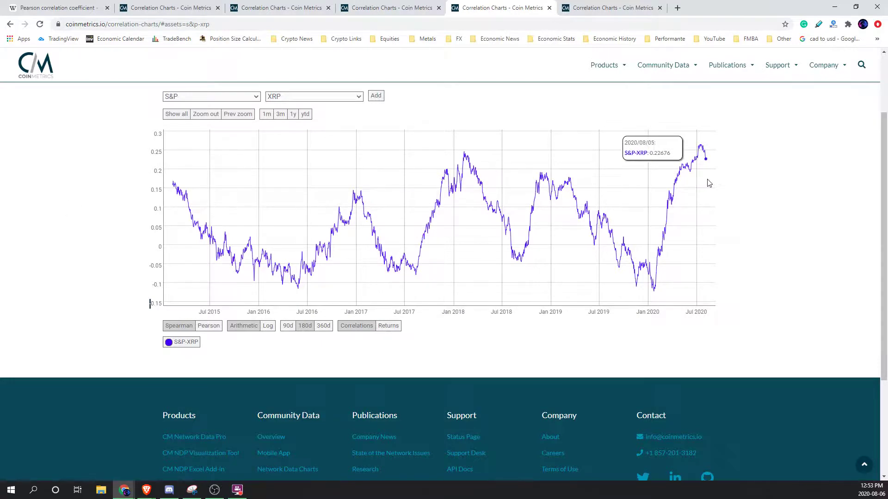
left_click(324, 326)
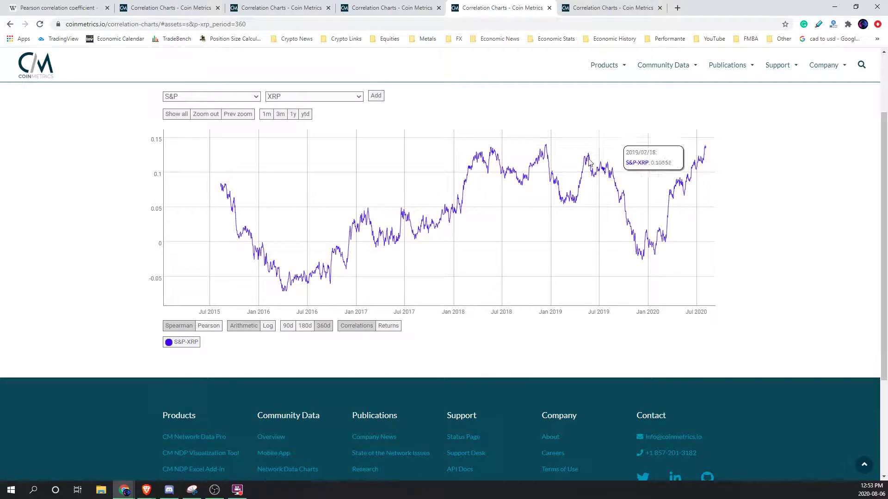
left_click(287, 326)
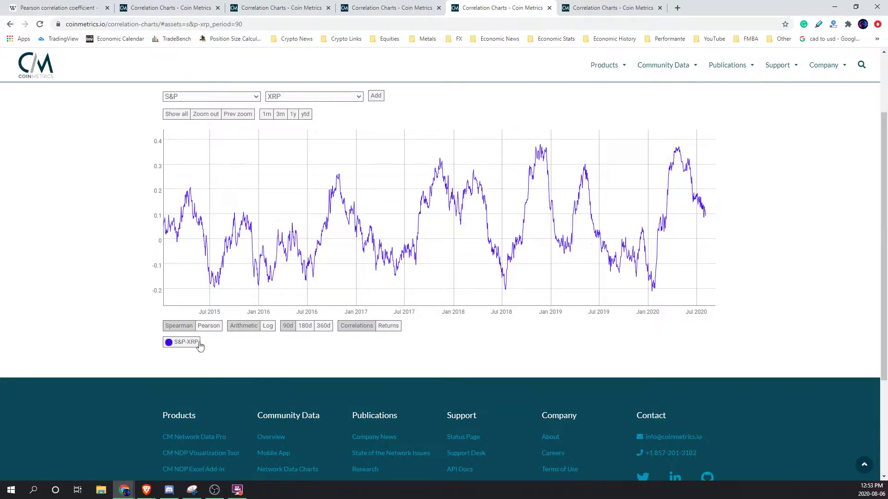
View the GLD-S&P correlation over 360, 180 and 90 days, and narrow the chart to about December 2019 through August 2020.
left_click(653, 5)
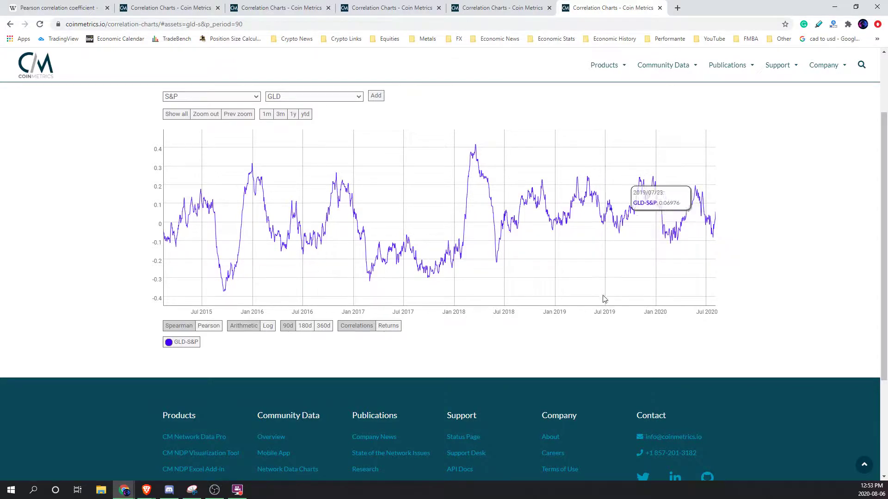
left_click(322, 326)
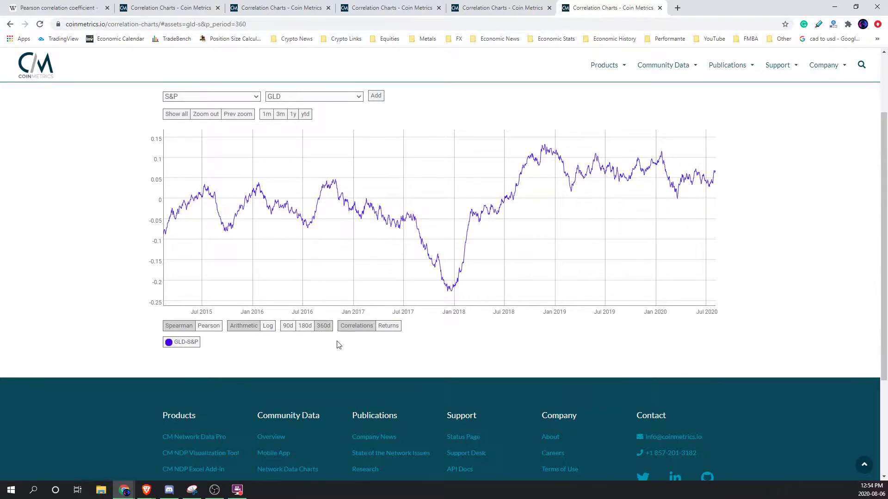
left_click(305, 327)
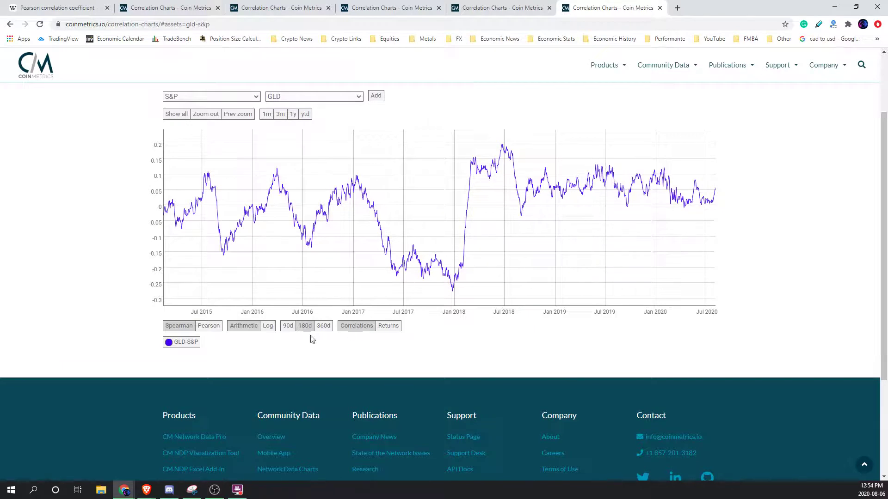
left_click(285, 329)
left_click_drag(651, 215, 717, 199)
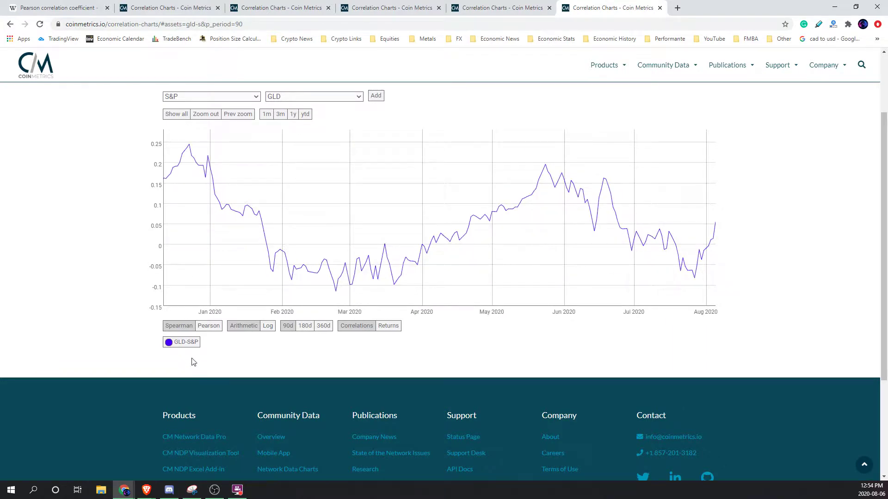
Add the ETH-GLD pair to the correlation chart and remove the GLD-S&P series.
scroll(545, 353, "up", 2)
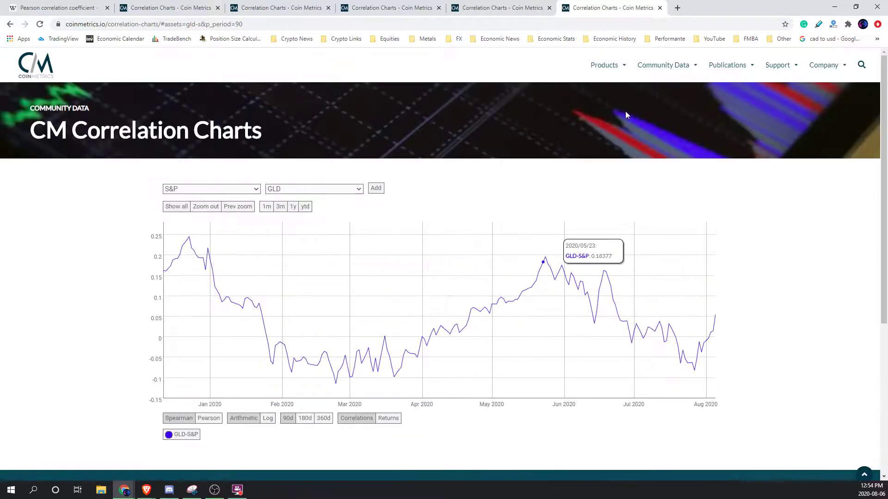
scroll(234, 308, "down", 2)
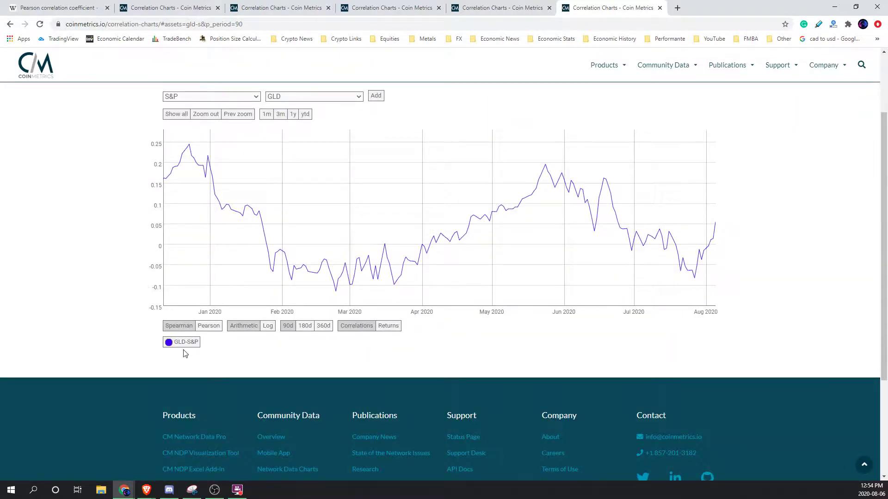
left_click(322, 102)
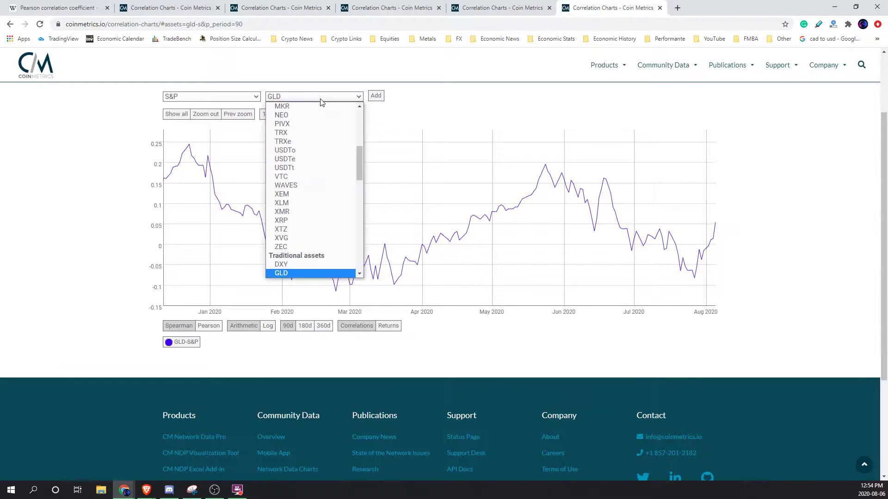
left_click(257, 98)
scroll(217, 130, "up", 1)
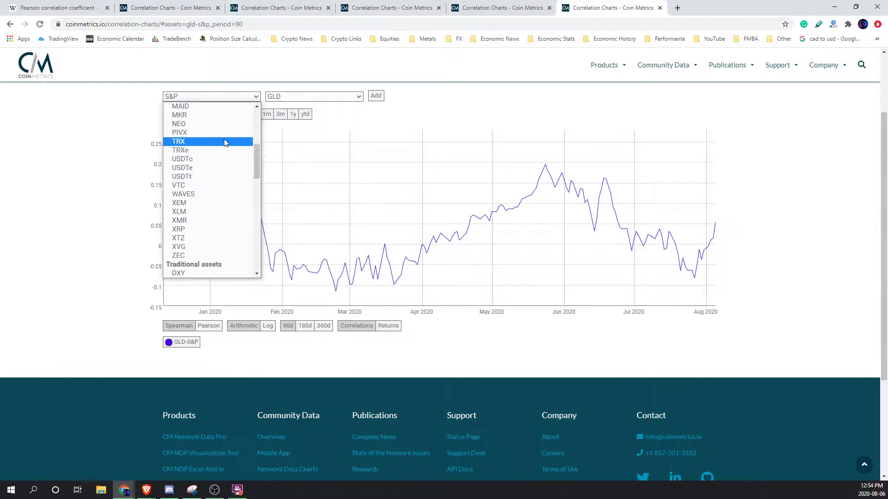
mouse_move(257, 162)
left_mouse_down()
mouse_move(255, 120)
mouse_move(248, 158)
left_mouse_up()
scroll(222, 185, "down", 4)
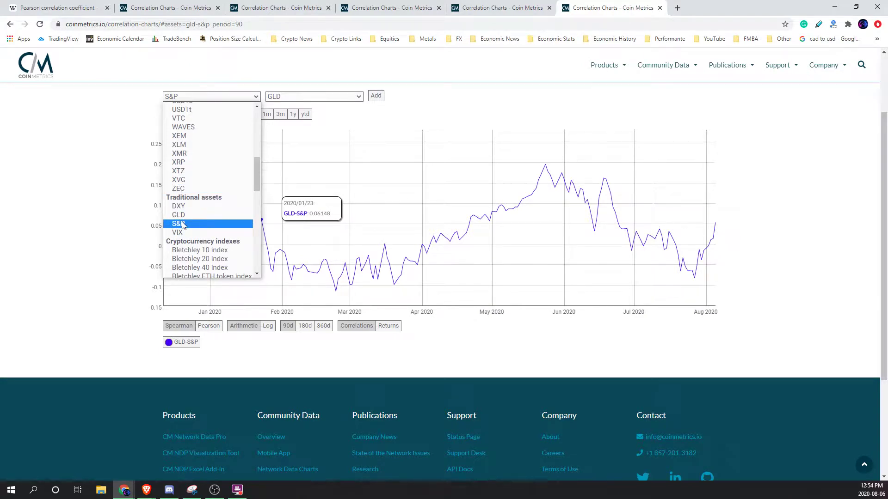
left_click_drag(259, 183, 258, 147)
left_click(218, 117)
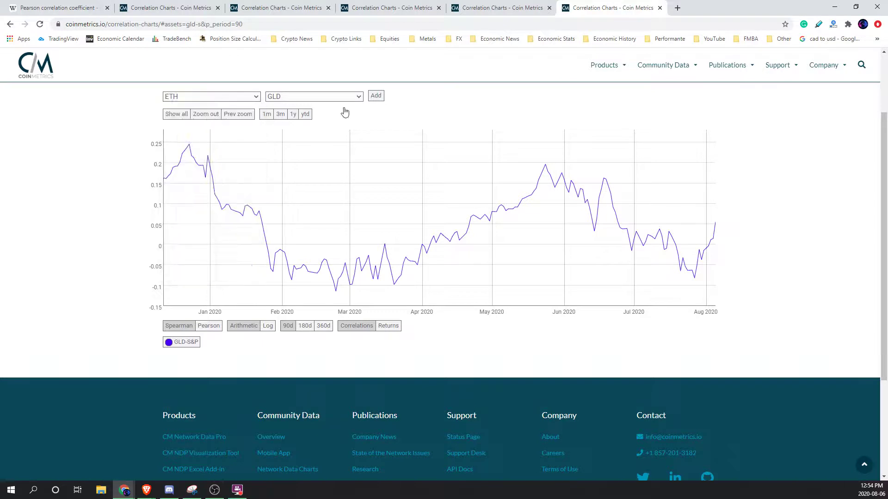
left_click(376, 96)
left_click(180, 342)
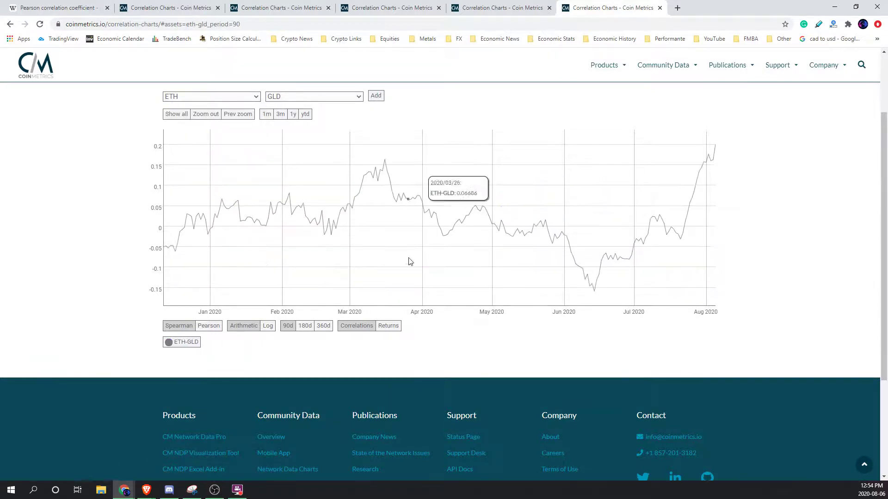
View the ETH-GLD correlation with the 360-, 180- and 90-day periods, then return to 180 days.
left_click(323, 326)
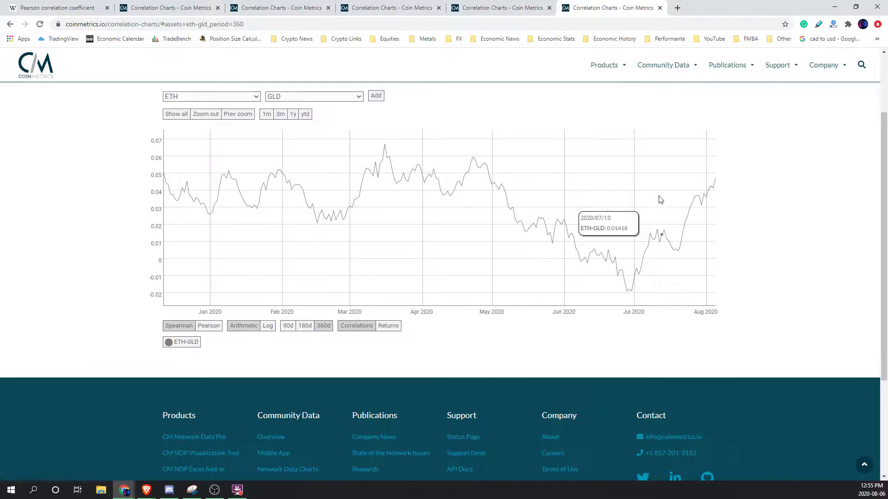
scroll(717, 197, "up", 1)
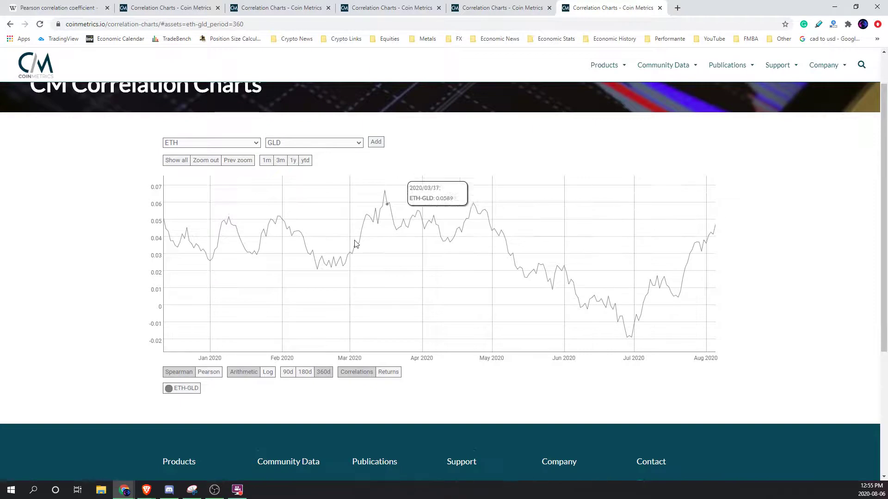
left_click(305, 372)
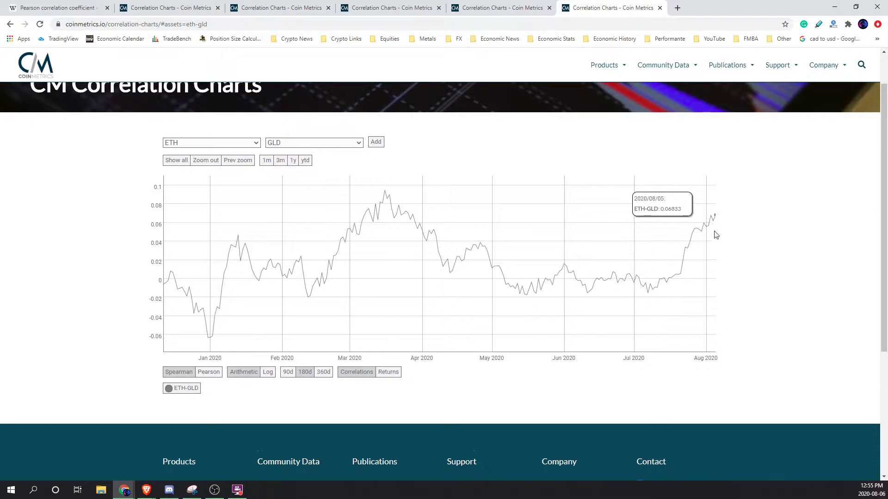
left_click(287, 372)
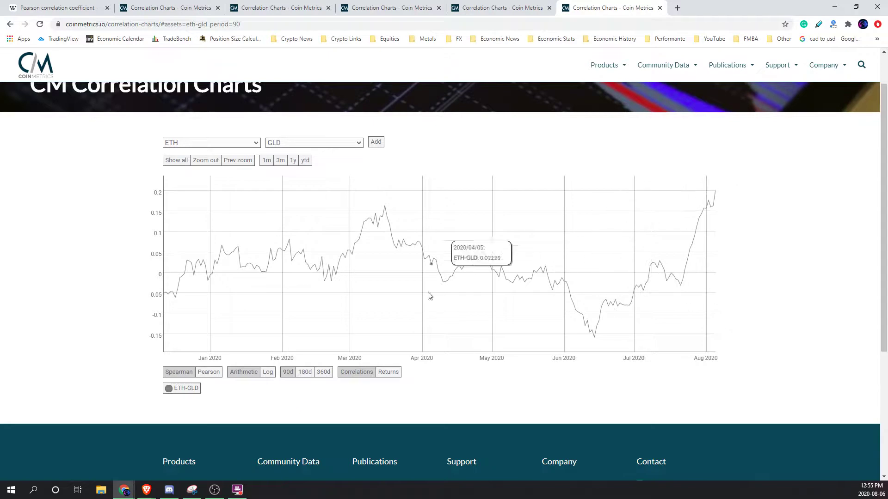
left_click(309, 373)
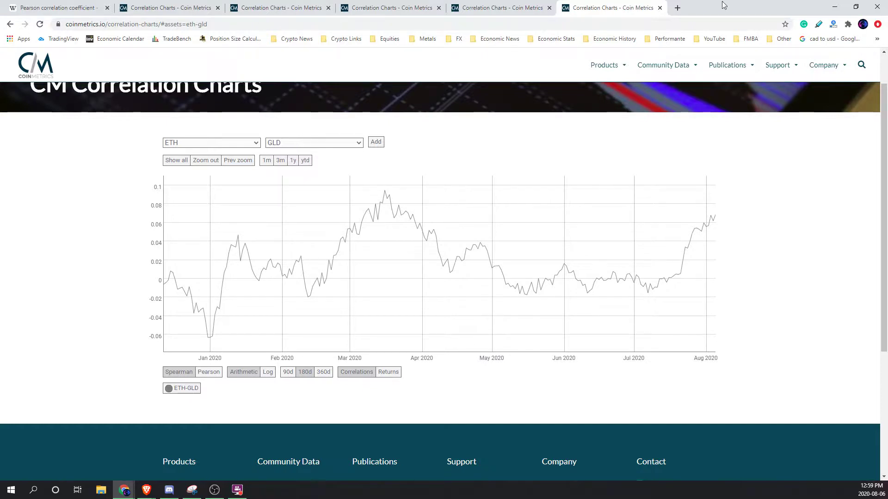
Switch to the TradingView windows and maximize the one showing the S&P 500 Index 1-hour chart.
left_click_drag(702, 4, 0, 277)
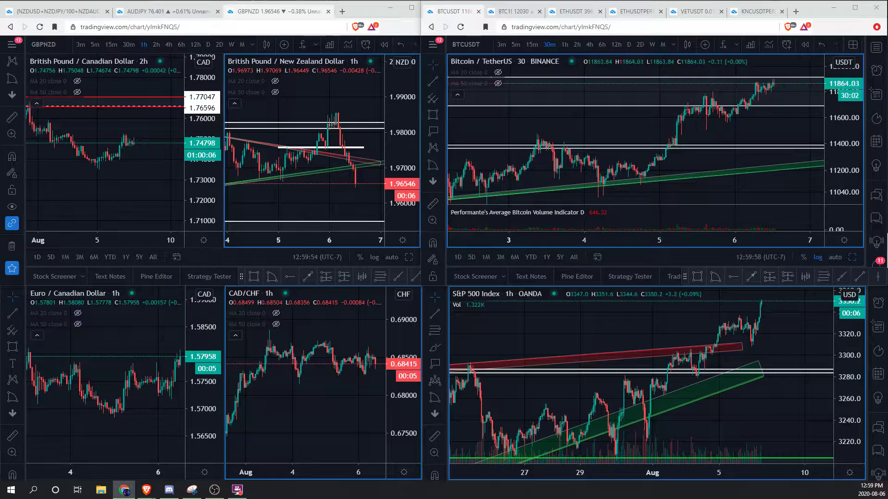
left_click(784, 333)
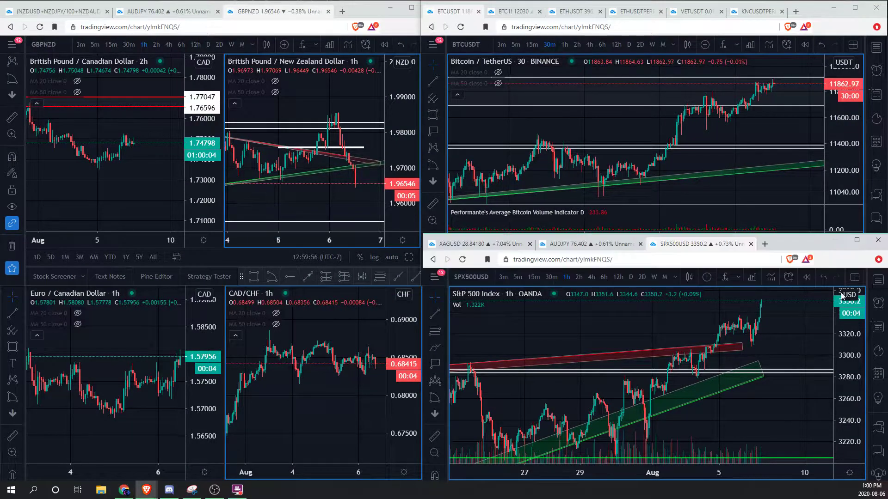
left_click(856, 240)
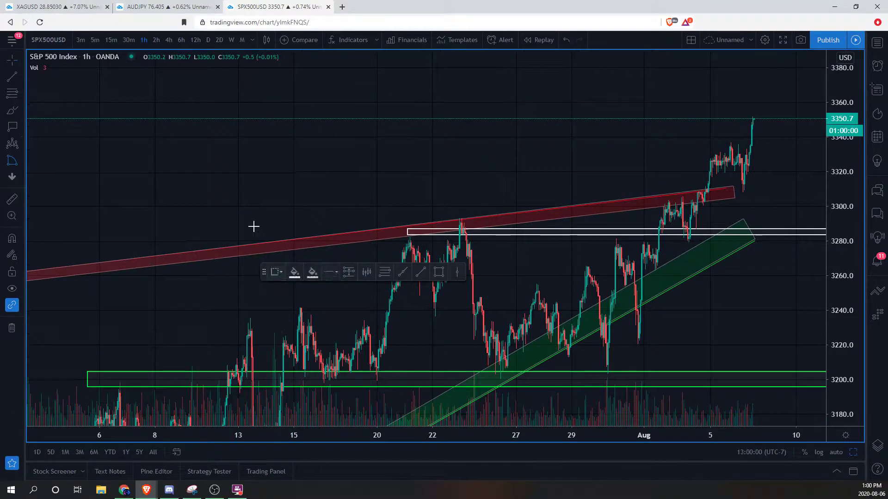
Switch the S&P 500 chart to the daily timeframe and frame the price action from about July 2019 through August 2020.
left_click_drag(256, 270, 381, 469)
left_click(208, 39)
left_click_drag(839, 105, 833, 332)
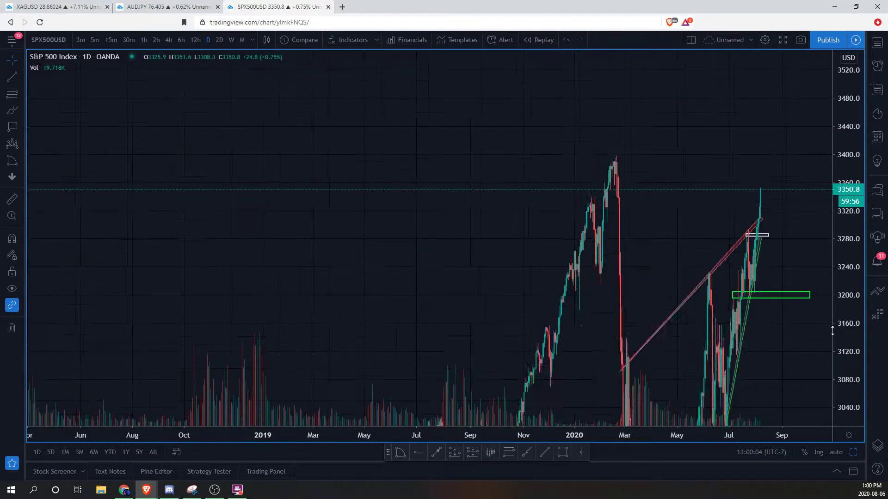
scroll(843, 222, "up", 7)
left_click_drag(844, 213, 865, 305)
left_click_drag(855, 275, 807, 339)
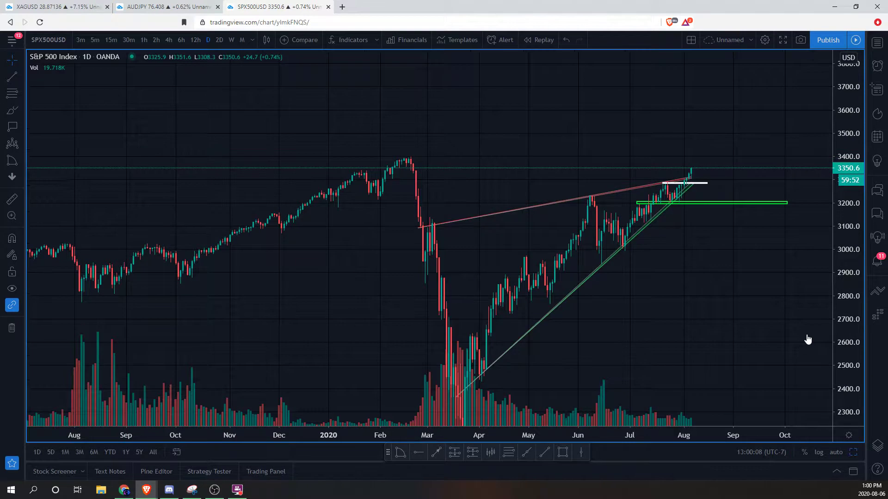
left_click_drag(846, 259, 777, 323)
left_click_drag(720, 272, 761, 278)
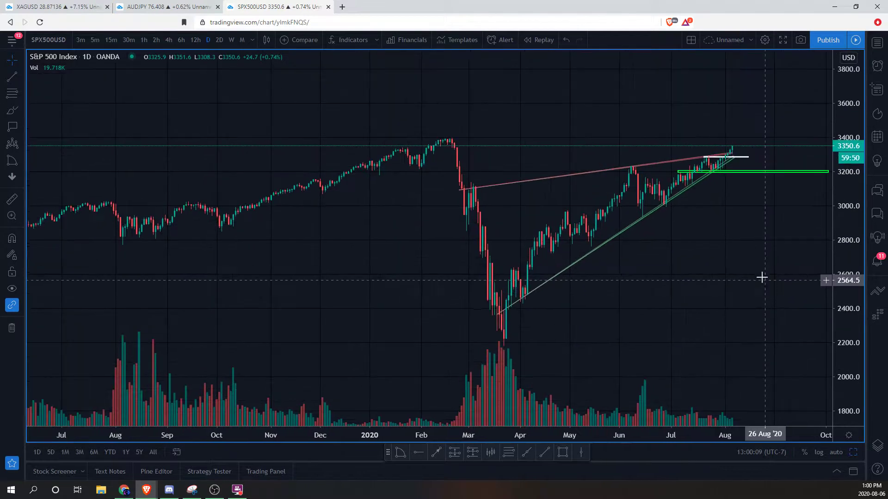
left_click_drag(738, 202, 737, 202)
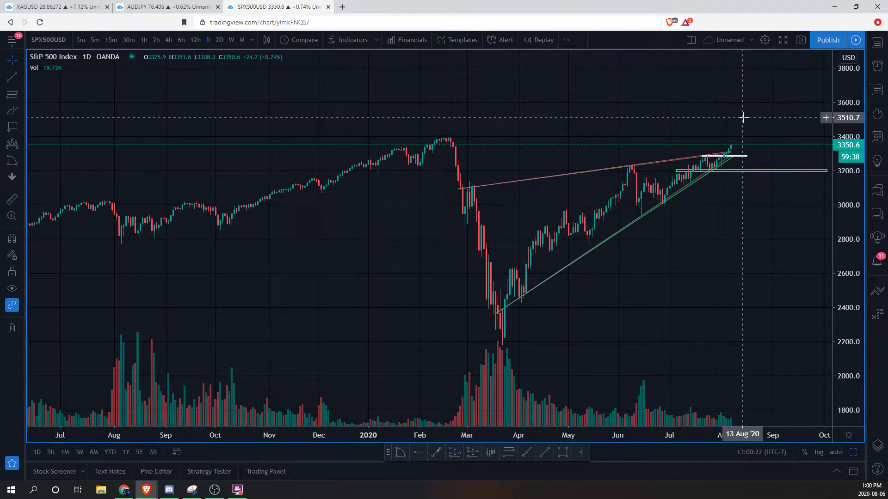
key("alt+Tab")
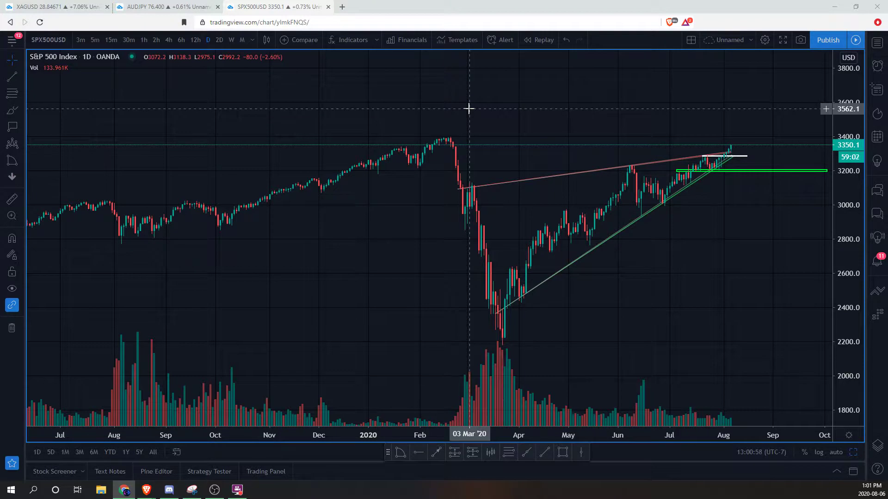
mouse_move(726, 246)
left_mouse_down()
mouse_move(713, 243)
mouse_move(725, 244)
left_mouse_up()
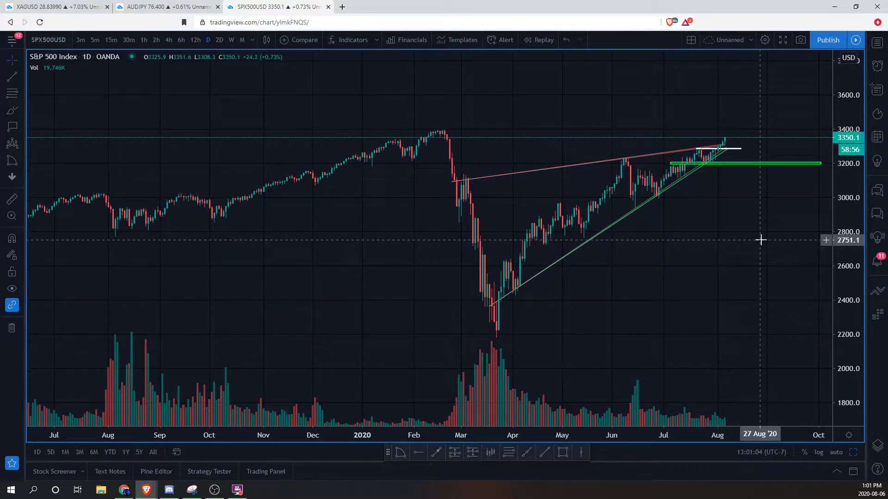
View the S&P 500 on the 6-hour timeframe from about October 2019 through August 2020.
left_click(181, 40)
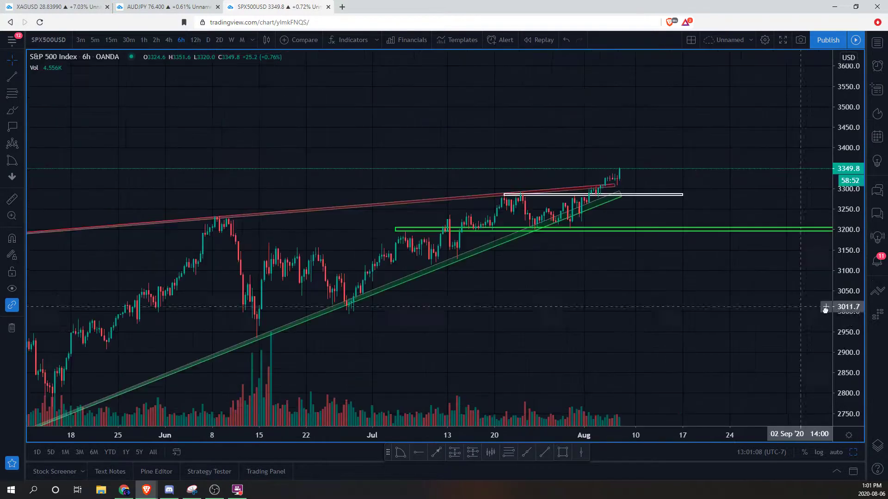
scroll(727, 214, "down", 6)
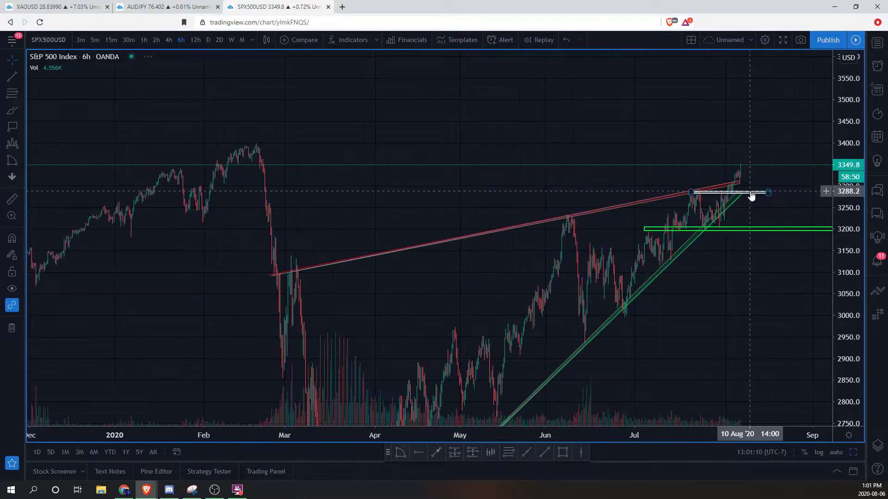
scroll(753, 194, "down", 3)
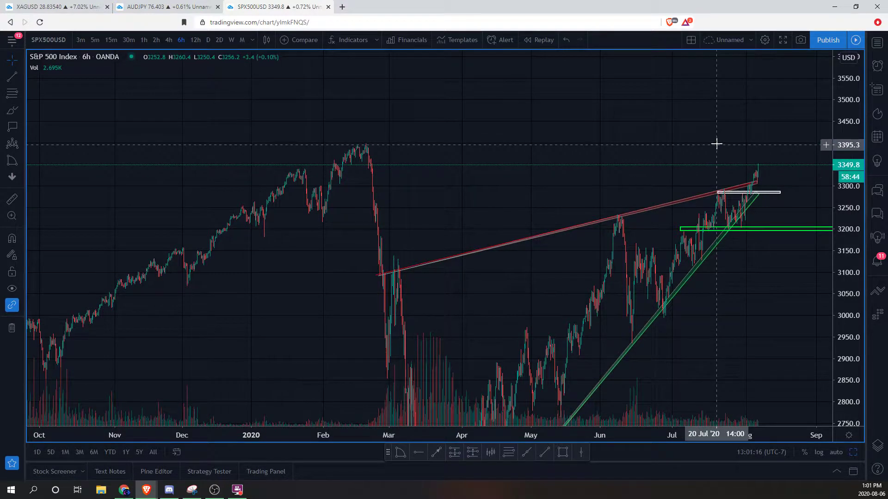
On the weekly chart, place horizontal lines at 3323.6, 3331.1 and 3396.4, and move the existing line near the February 2020 peak to 3383.5.
left_click(231, 40)
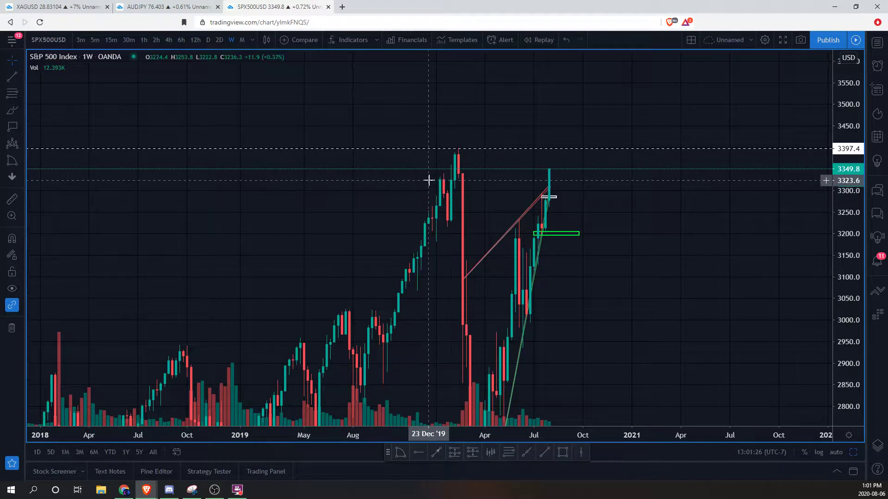
key("alt+h")
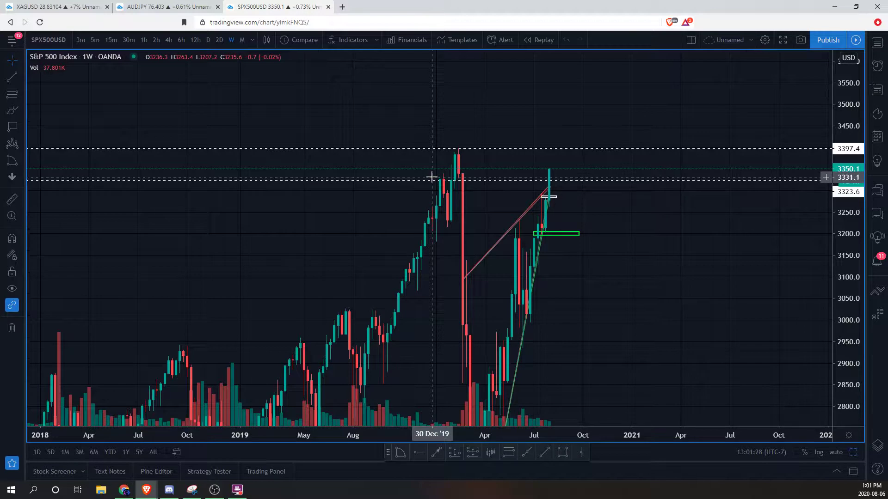
mouse_move(429, 149)
left_mouse_down()
mouse_move(444, 155)
mouse_move(437, 153)
left_mouse_up()
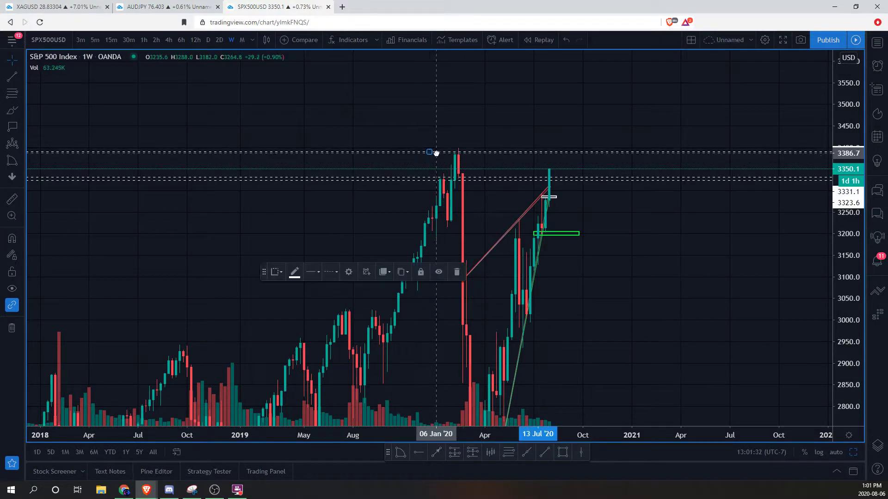
left_click(431, 148)
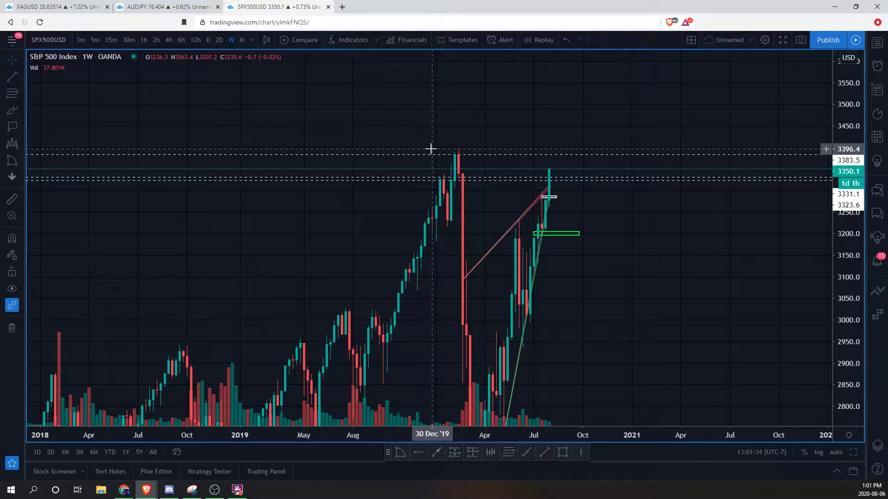
left_click(428, 149)
left_click(375, 105)
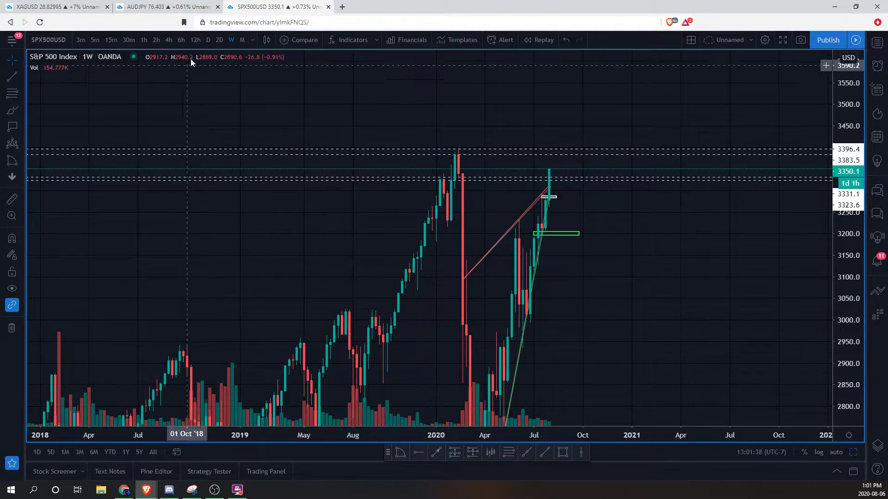
View the horizontal levels on the daily timeframe, then on the 4-hour timeframe from about March through August 2020.
left_click(208, 40)
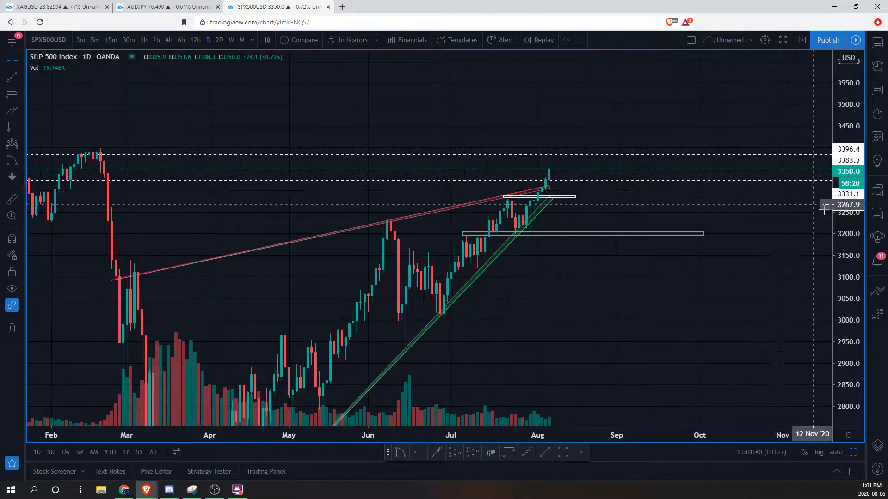
scroll(749, 192, "down", 3)
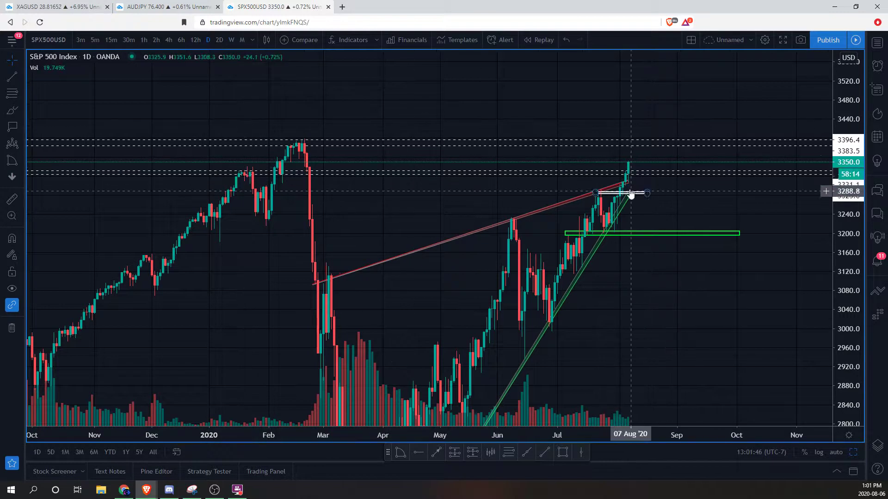
left_click(168, 40)
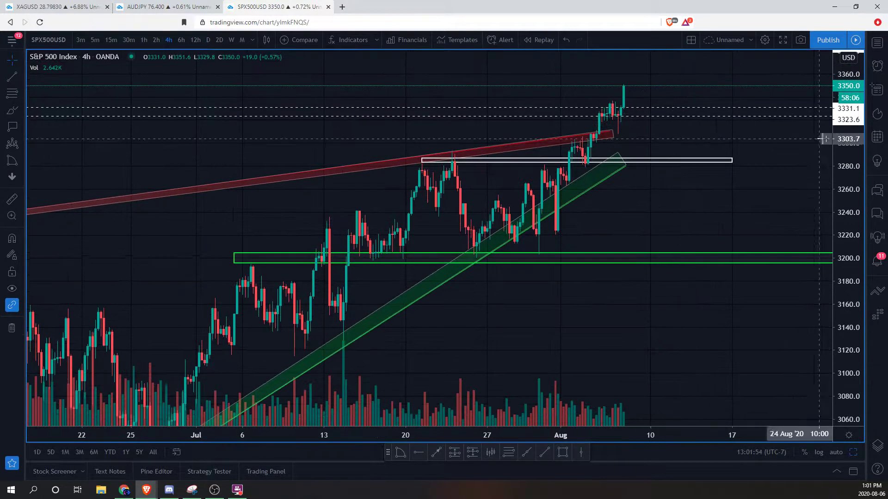
scroll(734, 340, "down", 3)
scroll(763, 286, "down", 3)
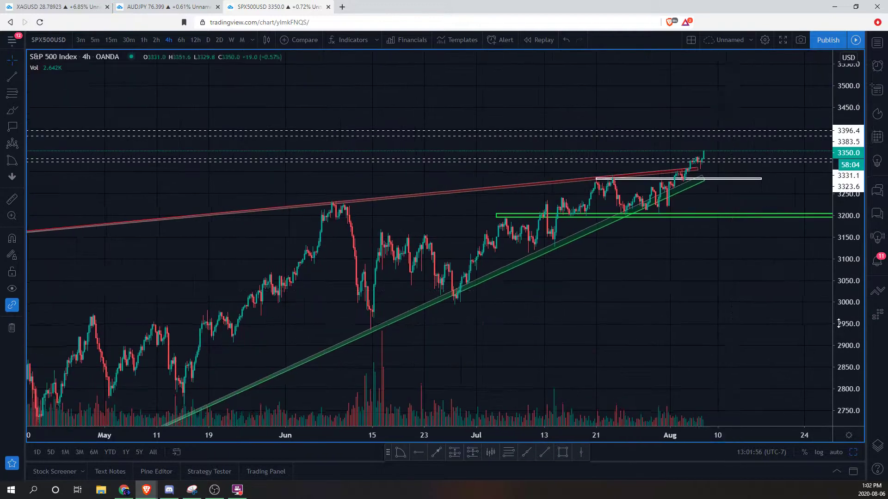
scroll(806, 348, "down", 3)
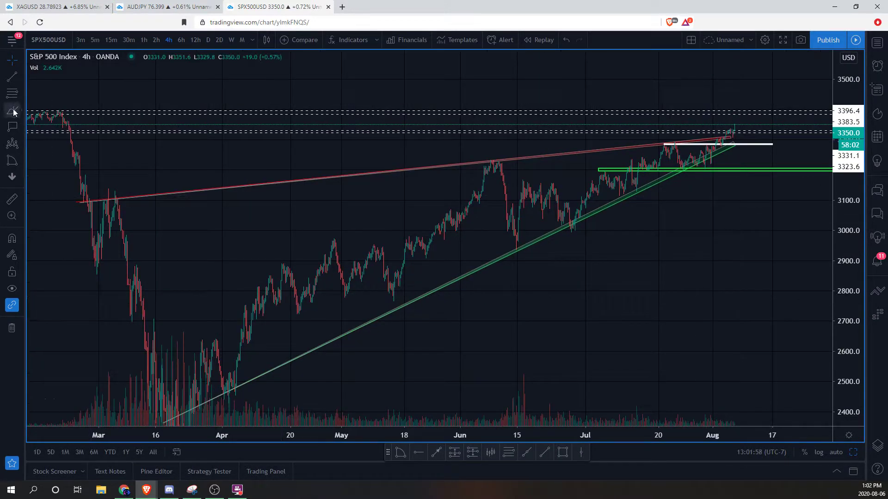
Mark the price touches of the red resistance line in March, June and late July with red brush strokes.
left_click(105, 199)
mouse_move(67, 200)
left_mouse_down()
mouse_move(97, 184)
mouse_move(149, 202)
left_mouse_up()
mouse_move(468, 146)
left_mouse_down()
mouse_move(481, 154)
mouse_move(498, 126)
left_mouse_up()
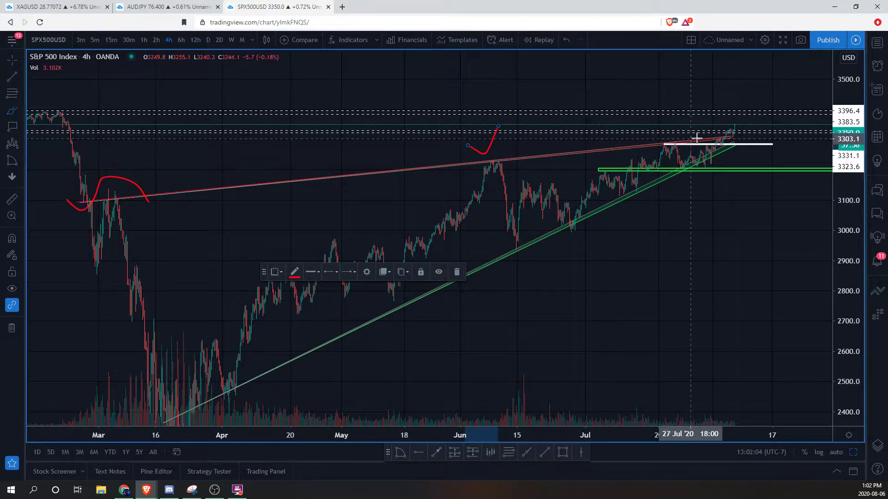
left_click_drag(655, 133, 665, 119)
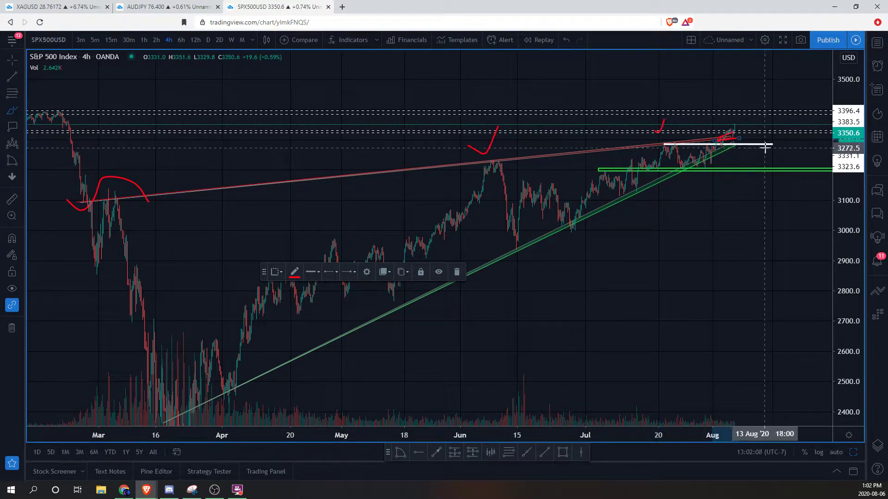
left_click(786, 171)
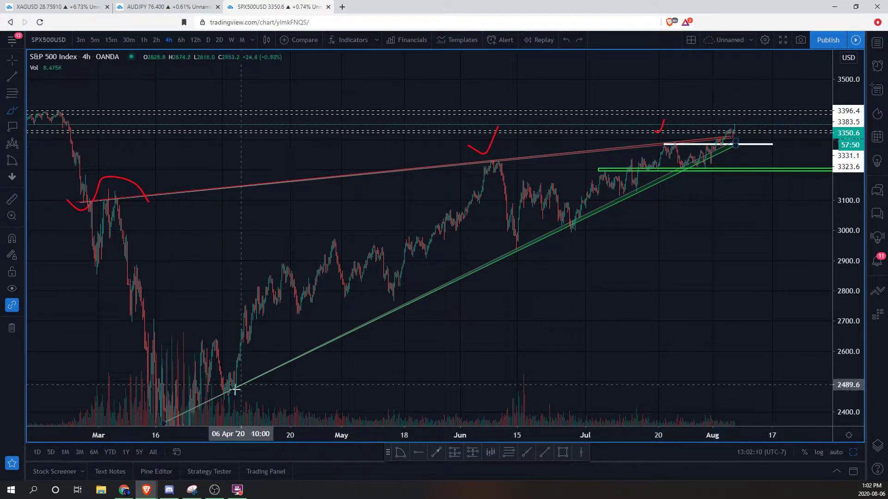
Mark the price touches along the green rising support line from April through August with red brush strokes.
left_click_drag(182, 407, 250, 376)
left_click_drag(389, 306, 428, 303)
mouse_move(507, 250)
left_mouse_down()
mouse_move(532, 264)
mouse_move(590, 214)
left_mouse_up()
left_click_drag(611, 202, 740, 162)
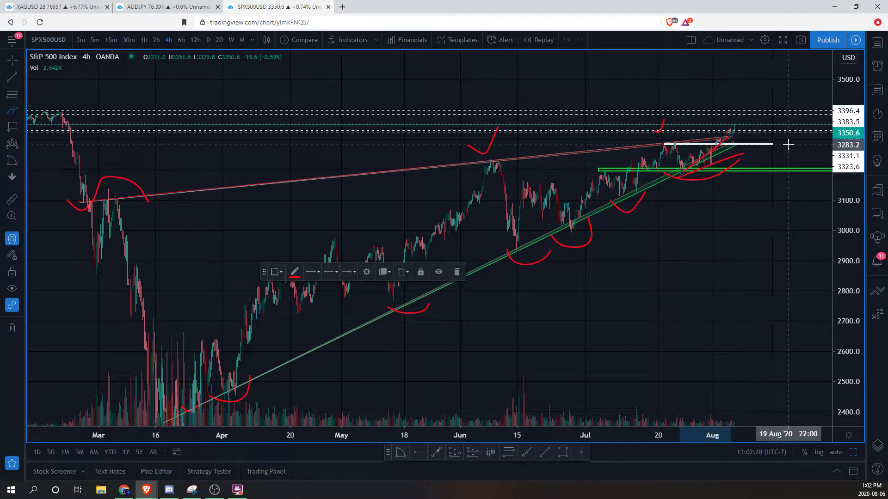
left_click(792, 164)
Trace the resistance line near the wedge's apex and mark the late-July peak with red brush strokes.
left_click_drag(640, 149, 756, 135)
left_click_drag(640, 194, 659, 182)
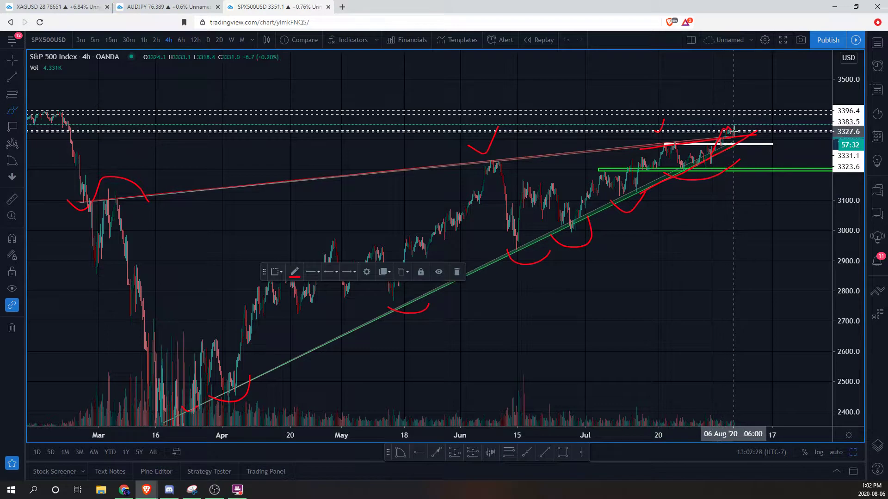
left_click_drag(651, 121, 654, 106)
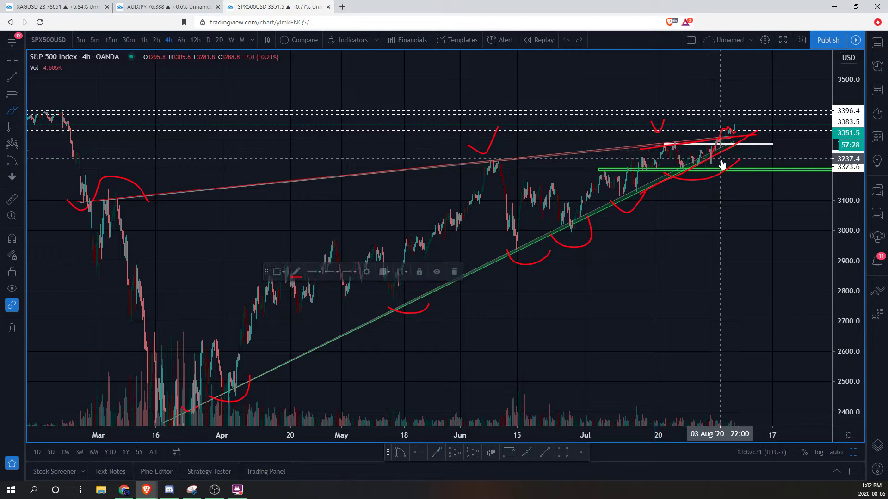
Undo all the red brush strokes along the wedge's resistance and support lines.
key("ctrl+z")
key("ctrl+z")
key("ctrl+z")
key("ctrl+z")
key("ctrl+z")
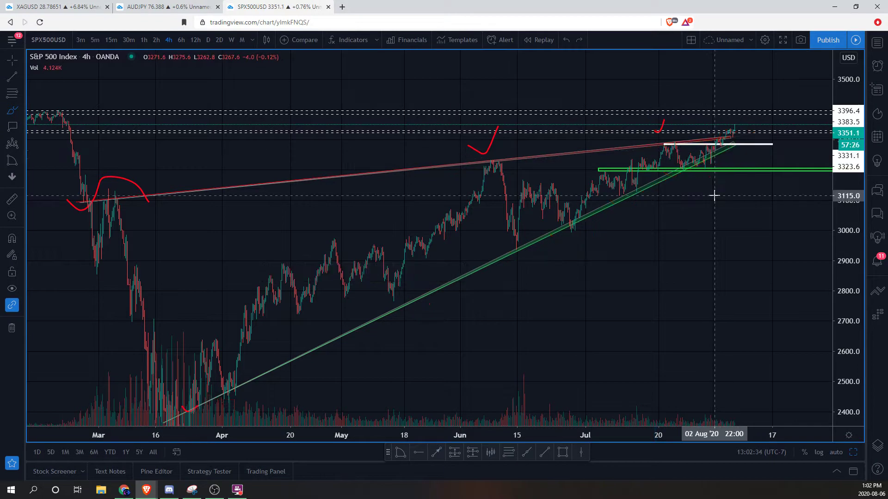
key("ctrl+z")
key("ctrl+z")
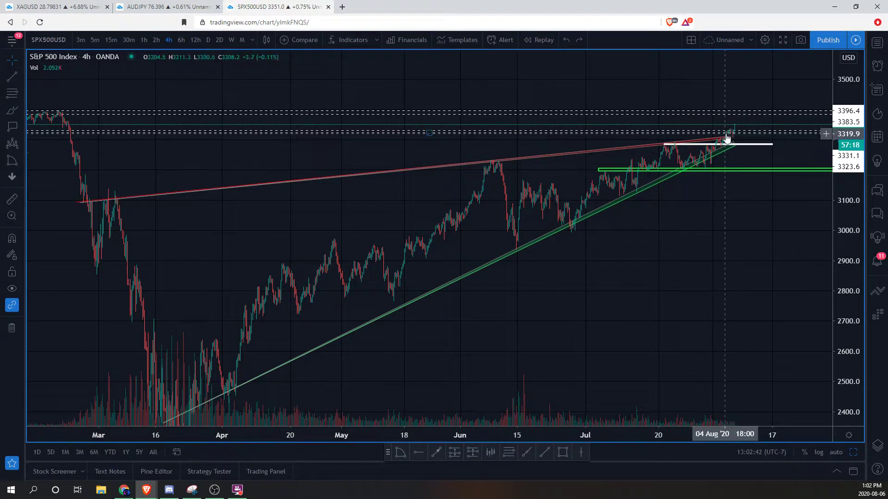
View the move above the red resistance line on the 1-hour timeframe from mid-July to early August.
left_click_drag(864, 230, 746, 211)
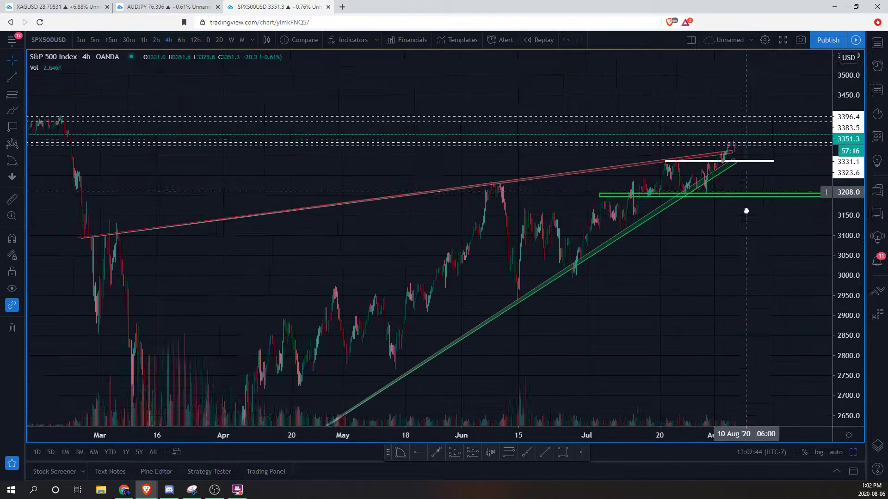
scroll(739, 211, "up", 3)
left_click(144, 40)
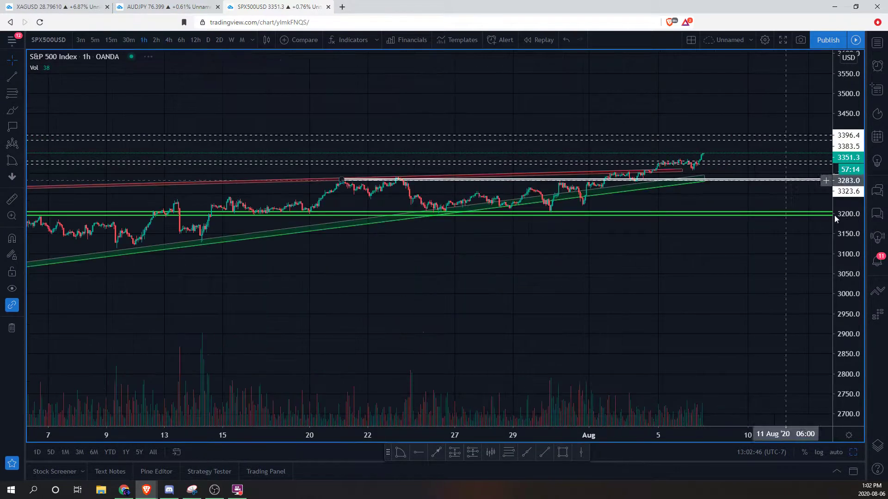
left_click_drag(761, 150, 780, 252)
scroll(780, 260, "up", 2)
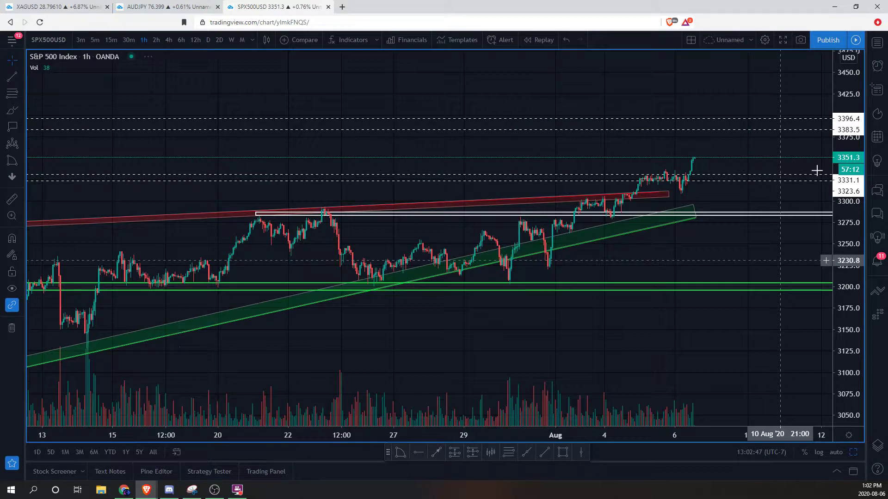
scroll(631, 177, "up", 1)
View the whole wedge on the 2-hour timeframe, then switch to 6 hours and frame about April through August 2020.
scroll(656, 178, "down", 4)
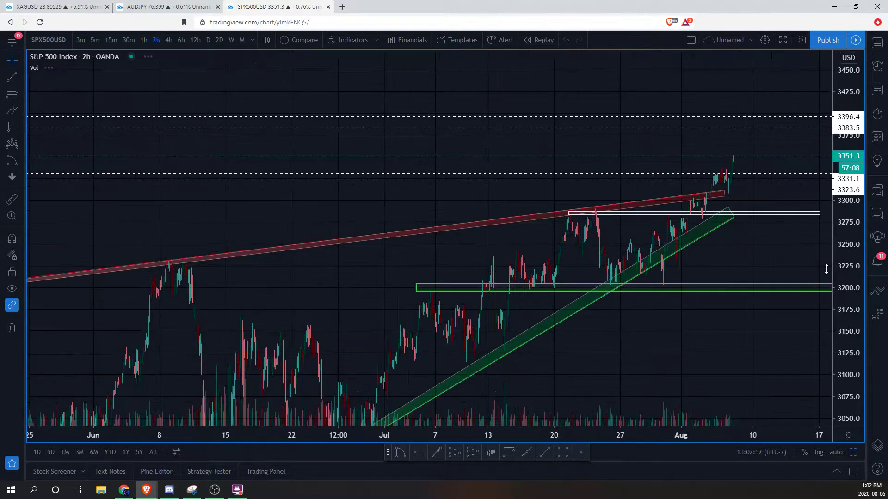
scroll(786, 333, "down", 3)
scroll(761, 353, "down", 3)
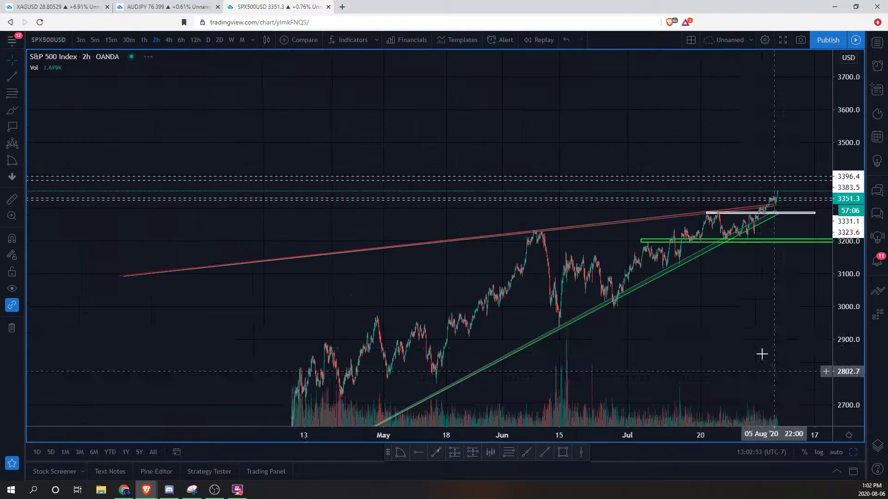
scroll(715, 301, "down", 2)
left_click(180, 40)
scroll(675, 295, "up", 4)
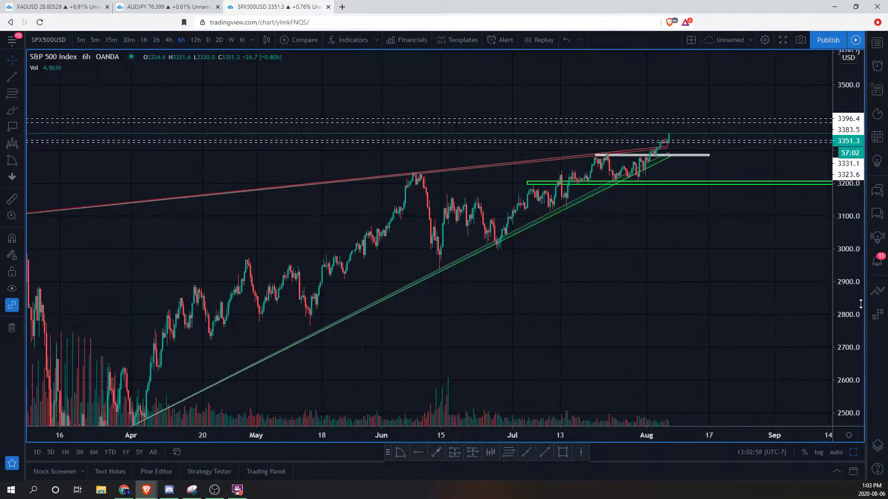
Delete the filled red band running along the wedge's upper resistance line.
left_click_drag(861, 304, 584, 167)
left_click(559, 137)
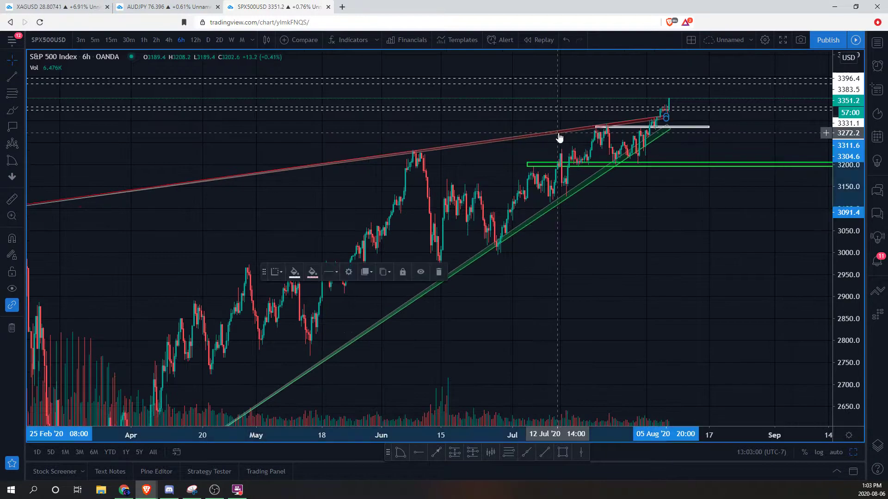
key("Delete")
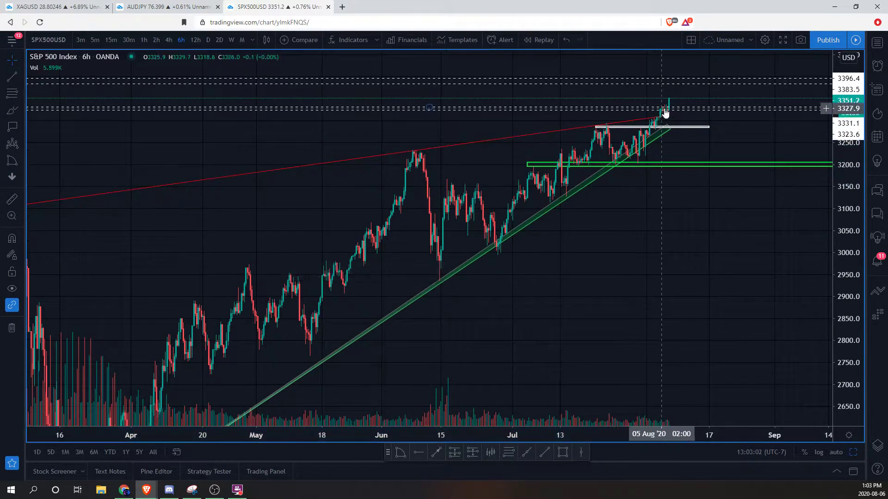
Extend the red resistance line to 31 August 2020 and draw a thin filled triangle along it from 24 February to mid-August.
left_click_drag(666, 115, 769, 100)
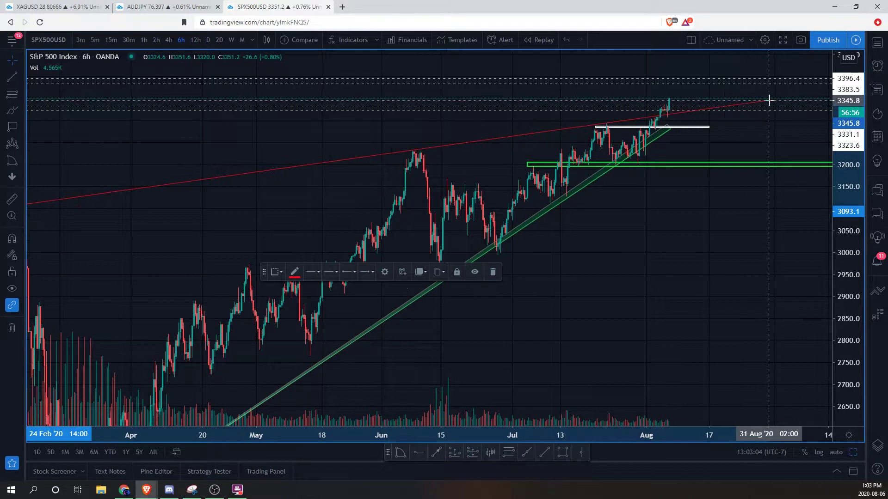
left_click_drag(641, 244, 714, 229)
scroll(715, 229, "down", 3)
left_click_drag(309, 142, 381, 141)
scroll(296, 147, "up", 3)
scroll(351, 140, "up", 1)
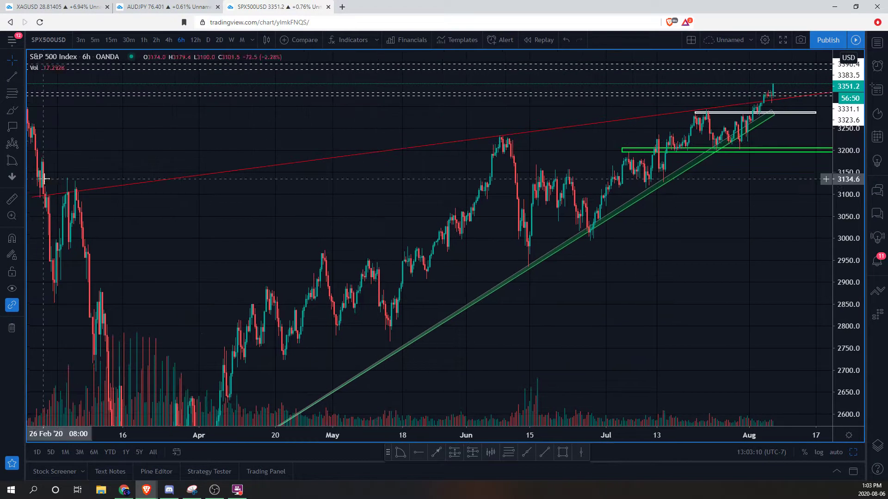
left_click(19, 160)
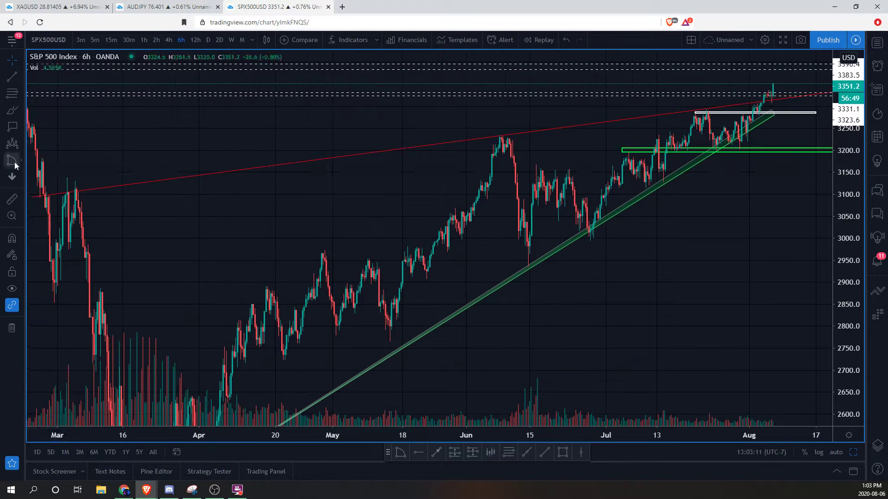
left_click(31, 197)
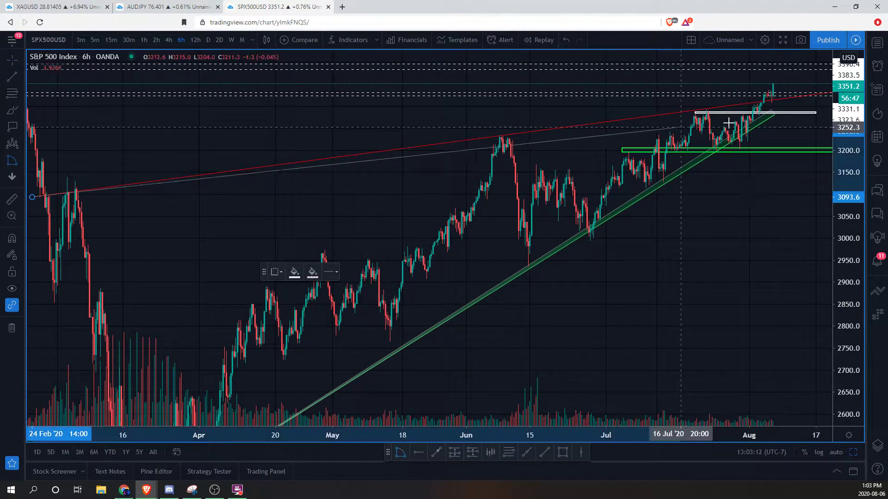
left_click(822, 94)
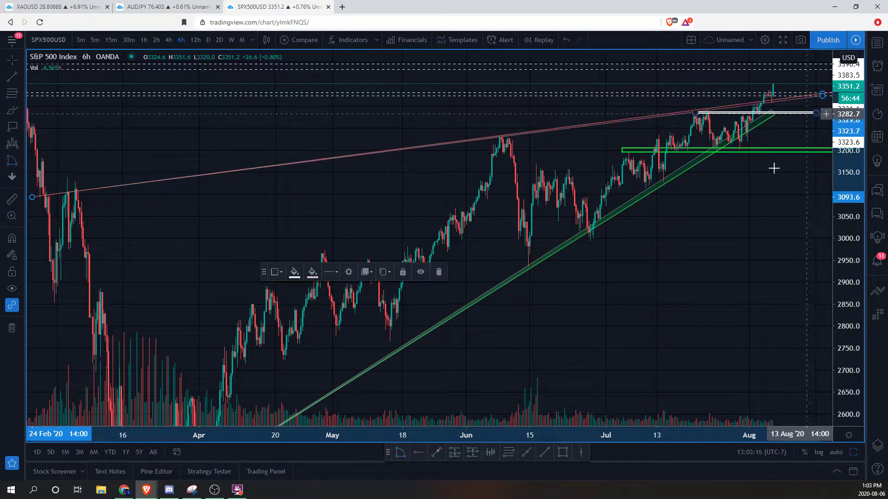
left_click(745, 221)
Delete the filled green band along the wedge's support and extend the green support line to 20 August 2020 at about 3377.6.
left_click_drag(757, 196, 734, 190)
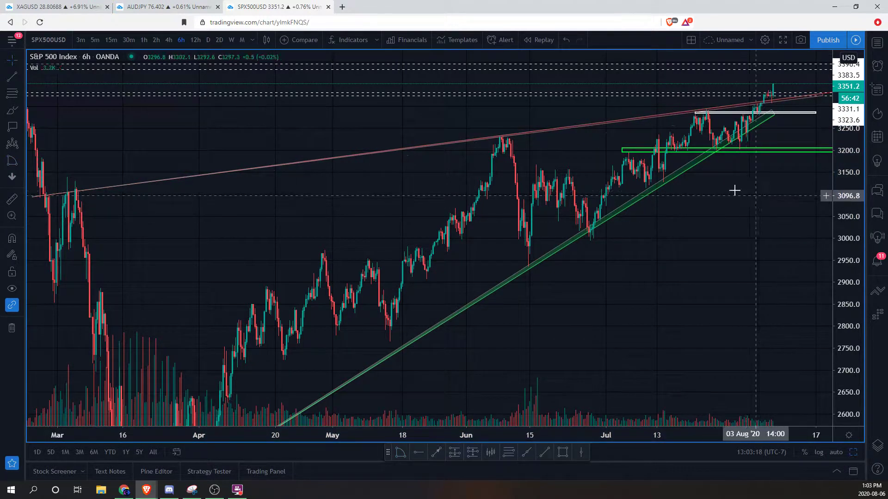
double_click(845, 169)
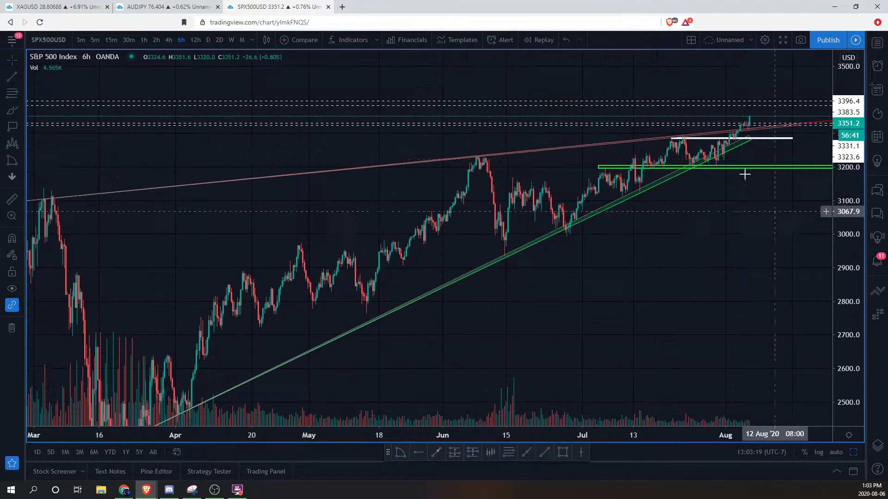
left_click(750, 139)
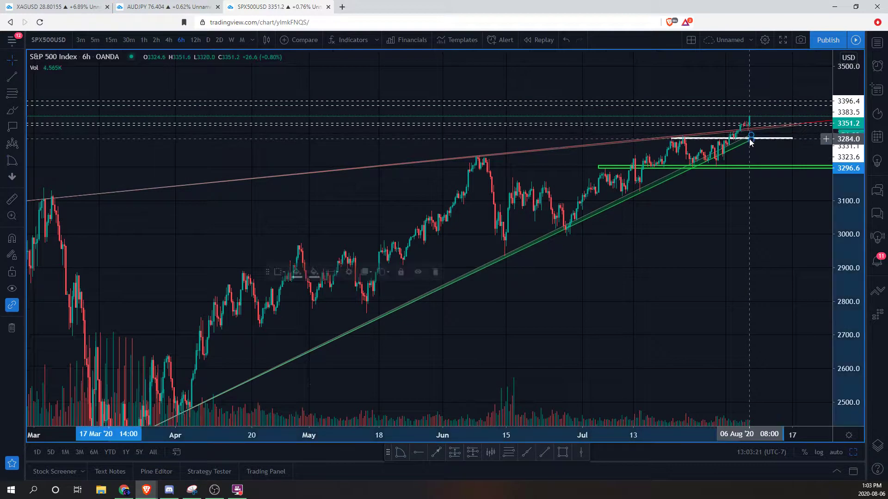
key("Delete")
left_click_drag(750, 144, 813, 107)
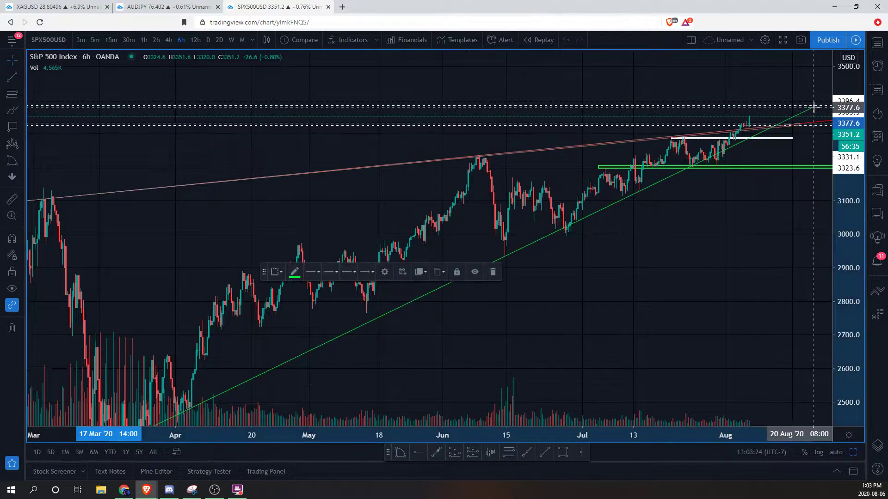
left_click(494, 298)
Frame late April to September and brush red circles and strokes around the crossing of the wedge's red and green lines.
left_click_drag(837, 197, 798, 218)
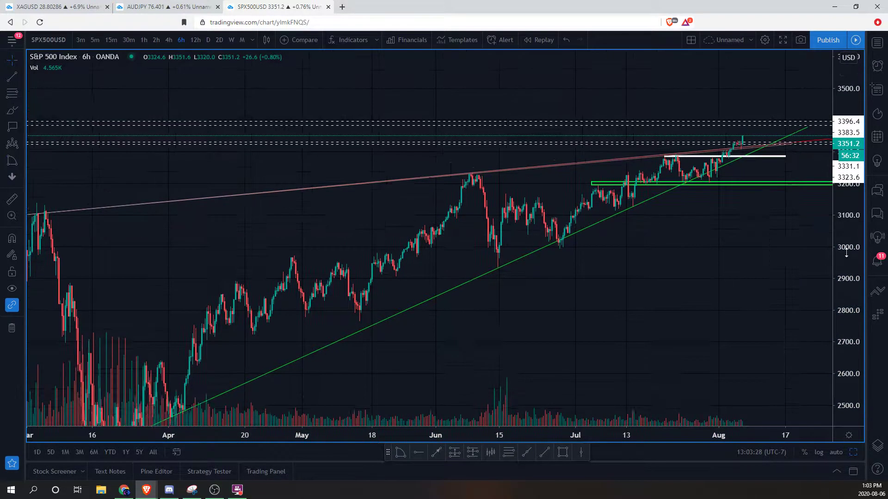
left_click_drag(847, 254, 847, 185)
left_click_drag(727, 308, 591, 331)
scroll(630, 215, "up", 1)
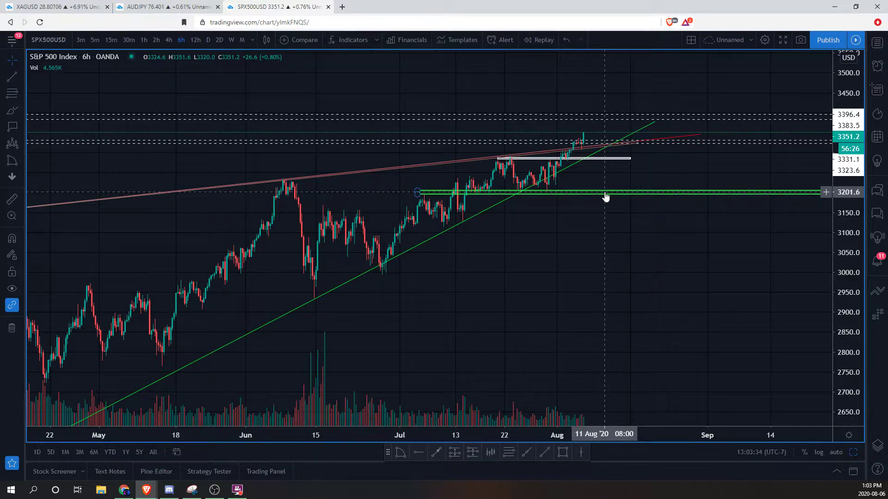
mouse_move(609, 163)
left_mouse_down()
mouse_move(599, 165)
mouse_move(601, 139)
mouse_move(626, 146)
mouse_move(583, 151)
mouse_move(611, 144)
left_mouse_up()
left_click(9, 113)
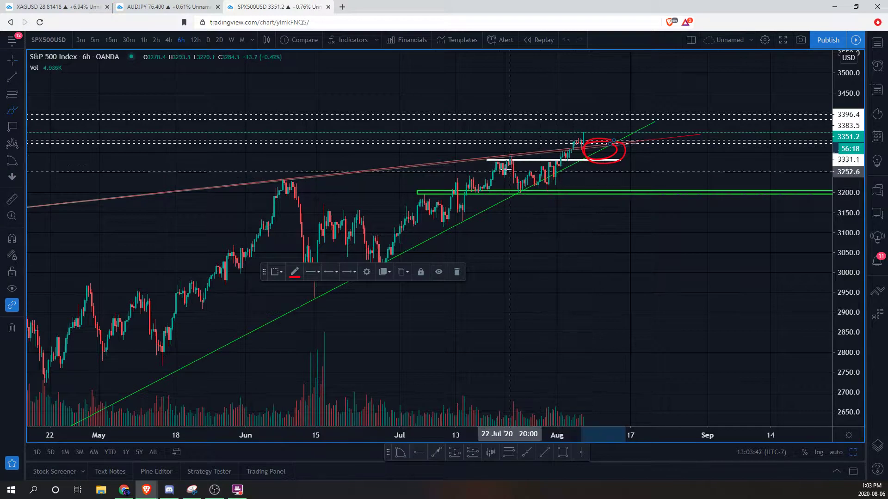
mouse_move(486, 156)
left_mouse_down()
mouse_move(606, 156)
mouse_move(607, 185)
mouse_move(638, 197)
mouse_move(654, 189)
left_mouse_up()
mouse_move(558, 164)
left_mouse_down()
mouse_move(584, 115)
mouse_move(626, 98)
left_mouse_up()
Undo the red brush marks around the crossing of the wedge lines.
key("ctrl+z")
key("ctrl+z")
key("ctrl+z")
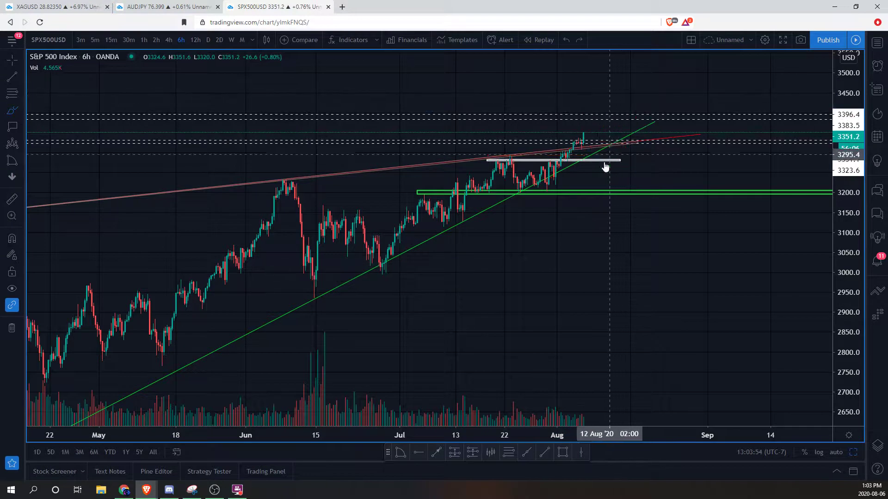
Sketch in red a rise towards the 3383.5 level and a drop back through the wedge lines, and undo the sketch.
mouse_move(552, 145)
left_mouse_down()
mouse_move(594, 137)
mouse_move(587, 143)
left_mouse_up()
key("ctrl+z")
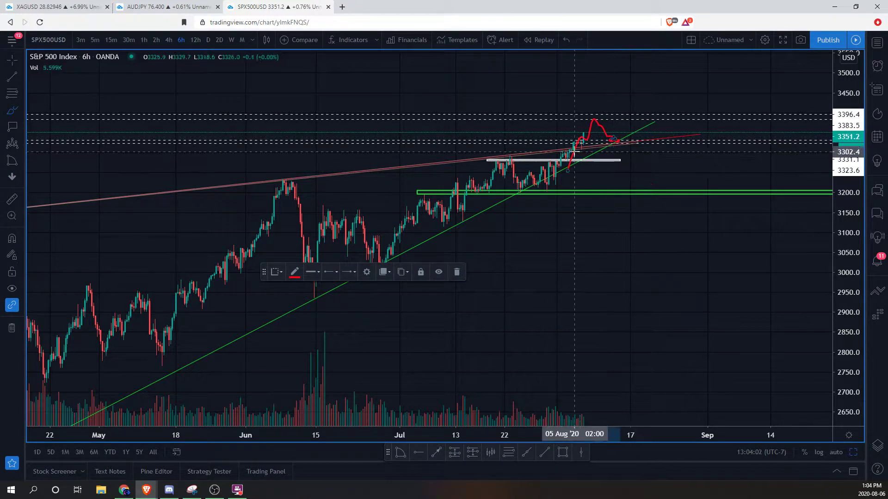
left_click_drag(576, 152, 708, 133)
left_click_drag(572, 170, 626, 130)
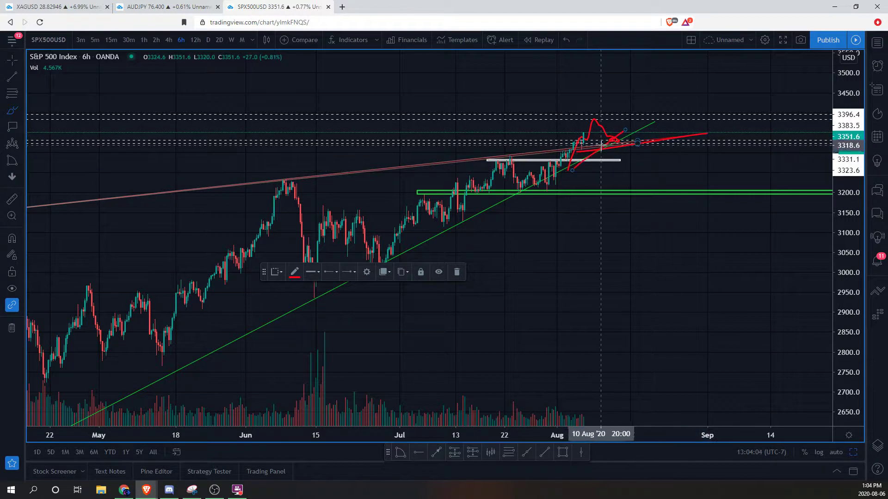
left_click_drag(616, 197, 610, 163)
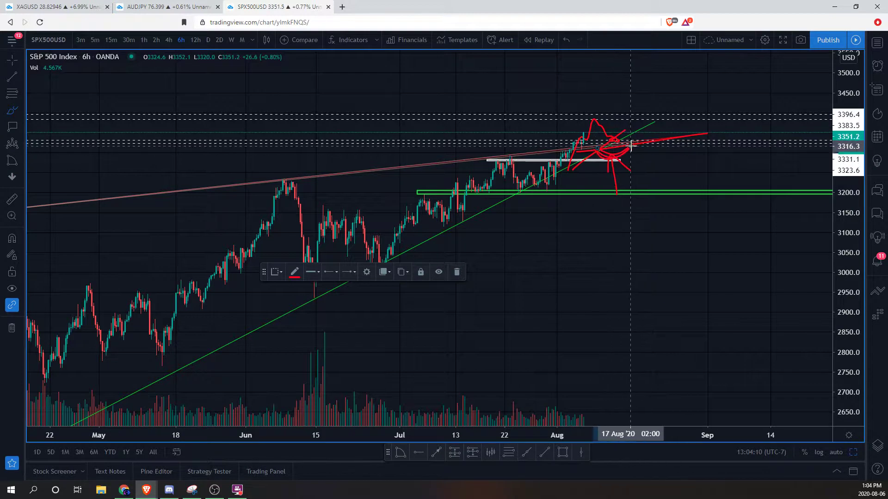
key("ctrl+z")
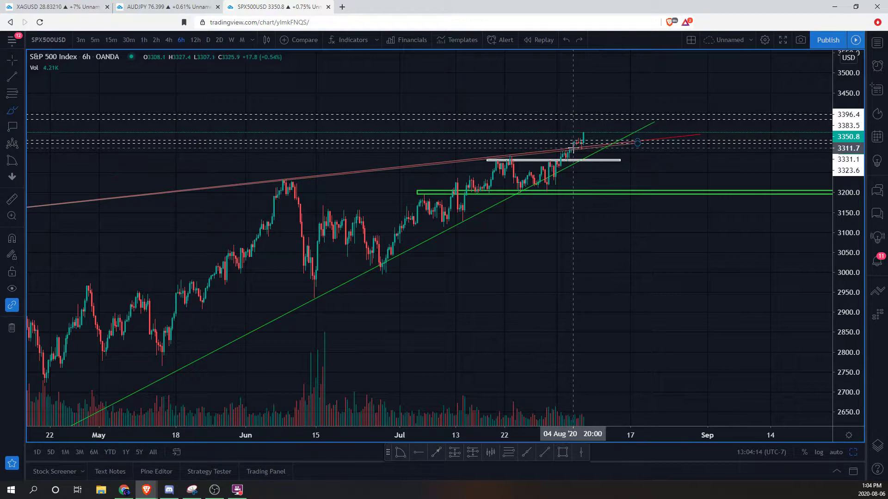
Sketch a red rounded top from July to mid-September with falling waves, crosses above the peaks and support curves, and undo it all.
mouse_move(418, 197)
left_mouse_down()
mouse_move(436, 183)
mouse_move(622, 131)
mouse_move(797, 216)
left_mouse_up()
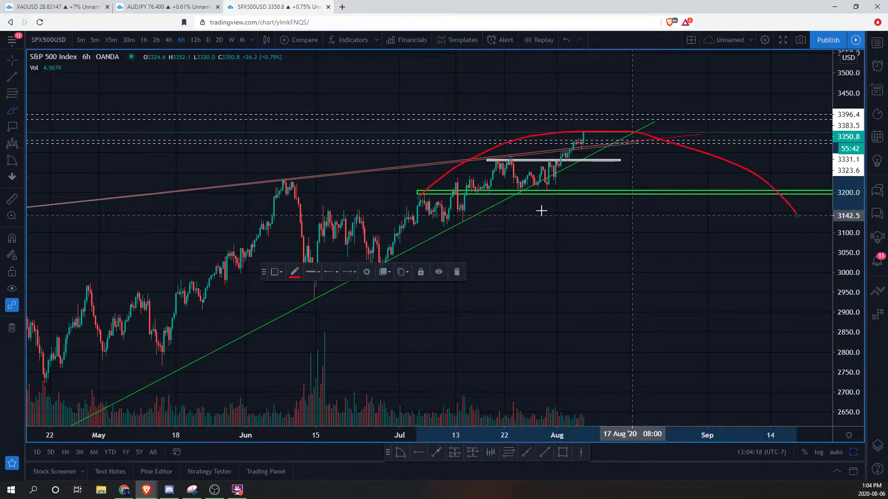
mouse_move(576, 137)
left_mouse_down()
mouse_move(598, 153)
mouse_move(649, 146)
mouse_move(773, 178)
left_mouse_up()
mouse_move(655, 116)
left_mouse_down()
mouse_move(670, 135)
mouse_move(672, 125)
mouse_move(709, 152)
left_mouse_up()
left_click_drag(710, 143, 693, 150)
mouse_move(726, 144)
left_mouse_down()
mouse_move(737, 158)
mouse_move(723, 164)
left_mouse_up()
left_click_drag(543, 195, 722, 194)
left_click_drag(552, 174, 793, 203)
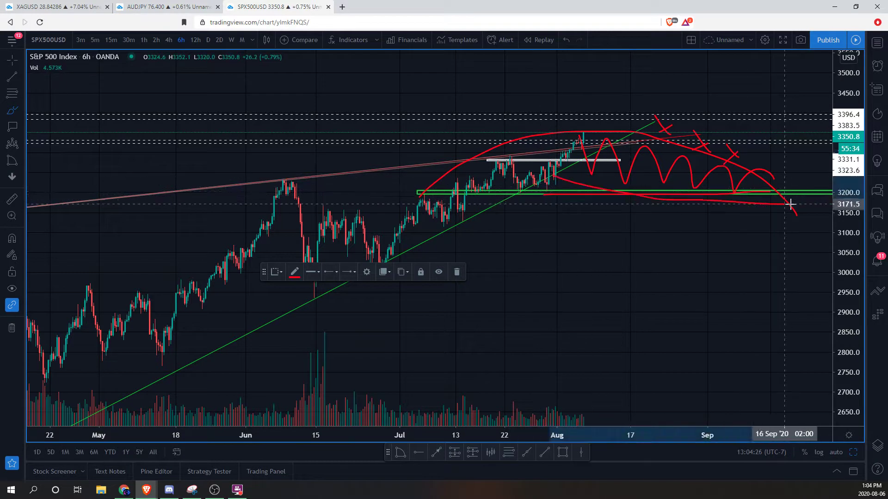
mouse_move(425, 197)
left_mouse_down()
mouse_move(480, 159)
mouse_move(814, 215)
left_mouse_up()
left_click_drag(475, 190, 793, 182)
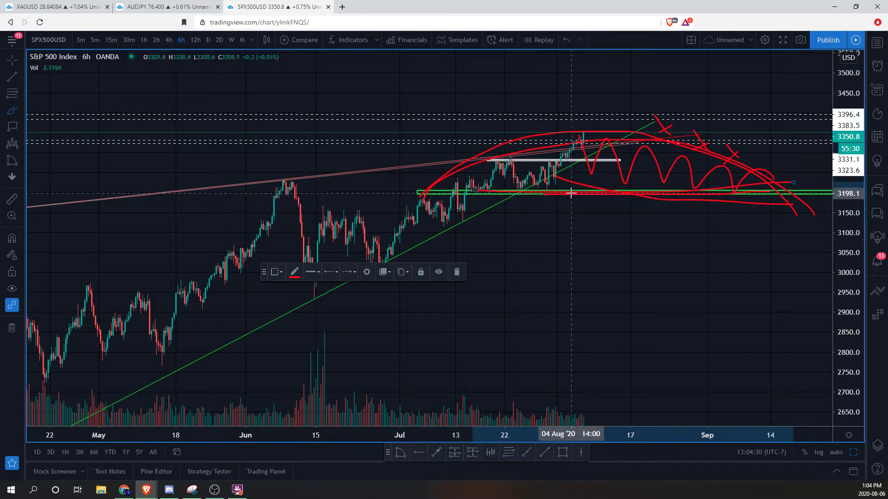
key("ctrl+z")
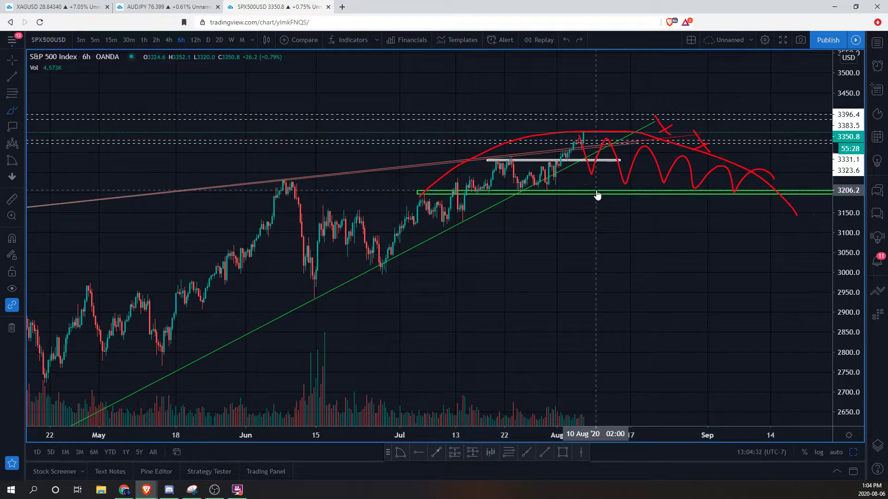
key("ctrl+z")
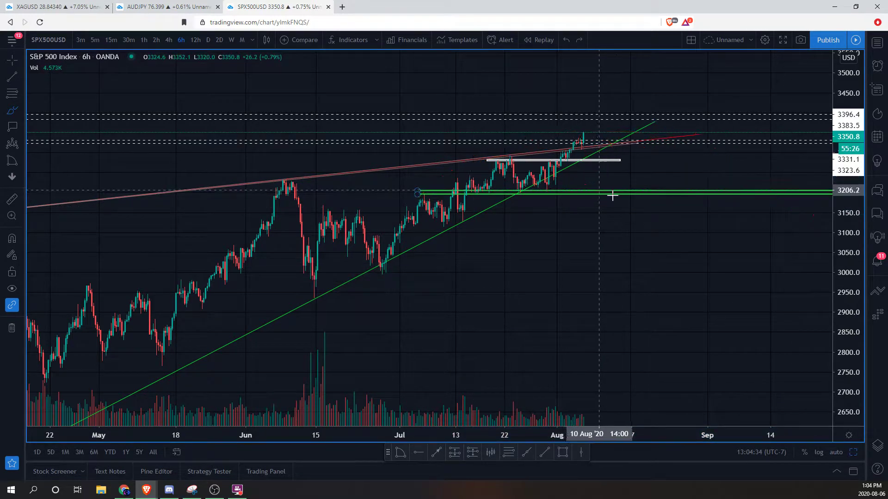
Circle the area below the green zone in September, brush a choppy decline into it under a rounded arc, and undo the strokes.
left_click_drag(759, 199, 734, 189)
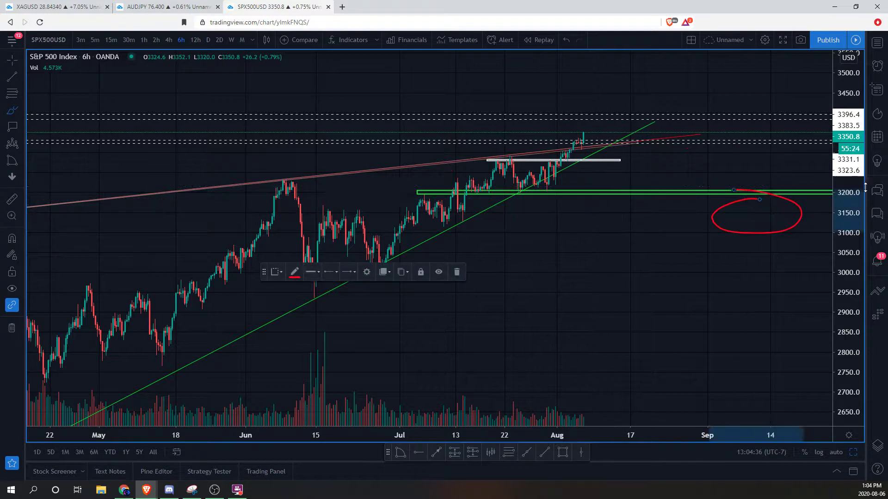
mouse_move(590, 142)
left_mouse_down()
mouse_move(639, 153)
mouse_move(664, 194)
mouse_move(723, 161)
mouse_move(813, 214)
mouse_move(794, 239)
left_mouse_up()
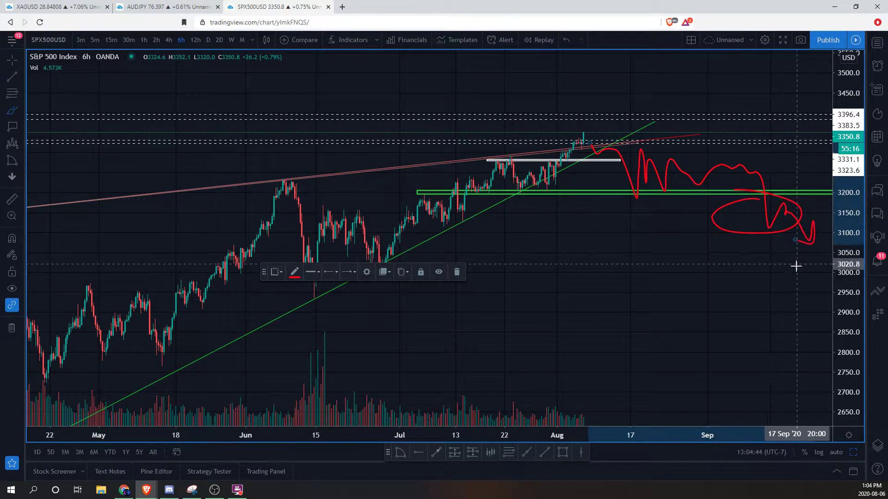
mouse_move(409, 182)
left_mouse_down()
mouse_move(446, 145)
mouse_move(657, 135)
mouse_move(789, 197)
mouse_move(743, 202)
mouse_move(813, 262)
left_mouse_up()
key("ctrl+z")
key("ctrl+z")
key("ctrl+z")
key("ctrl+z")
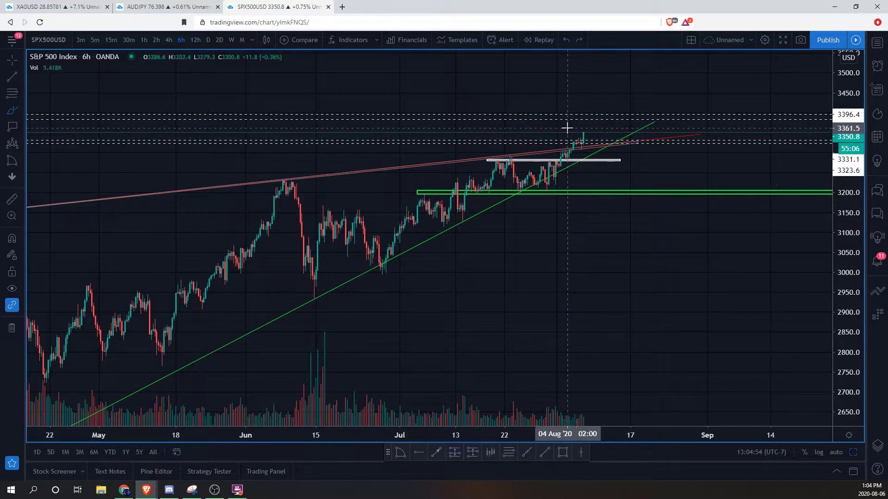
Circle in red the September area below the green zone and the mid-August spots at the white and green levels, and erase the circles.
mouse_move(748, 212)
left_mouse_down()
mouse_move(712, 230)
mouse_move(696, 221)
mouse_move(686, 240)
mouse_move(737, 224)
left_mouse_up()
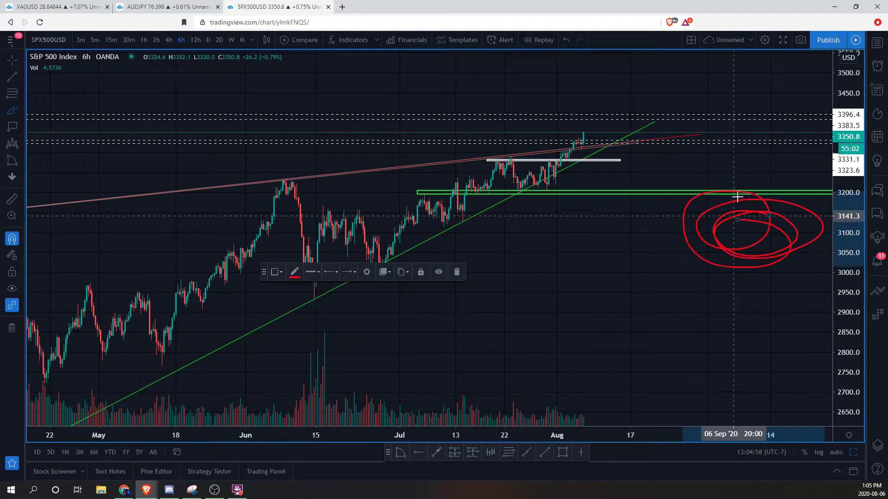
key("Delete")
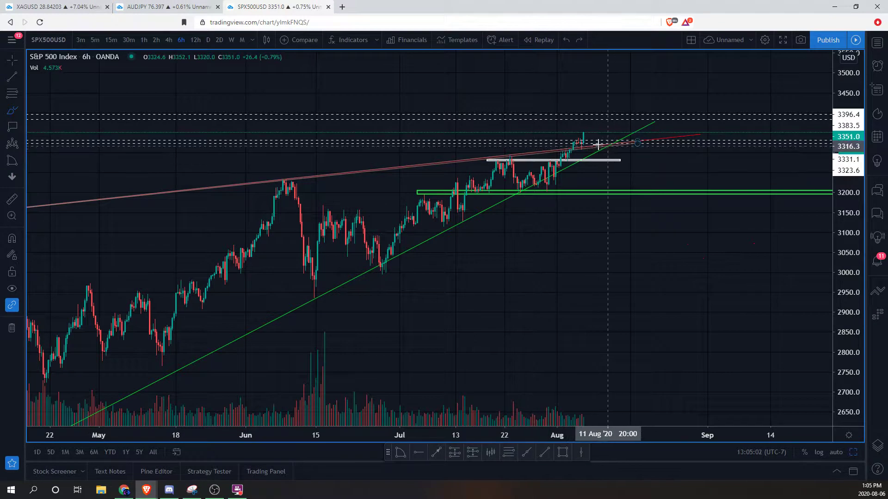
left_click_drag(597, 145, 606, 147)
mouse_move(599, 181)
left_mouse_down()
mouse_move(605, 196)
mouse_move(599, 187)
left_mouse_up()
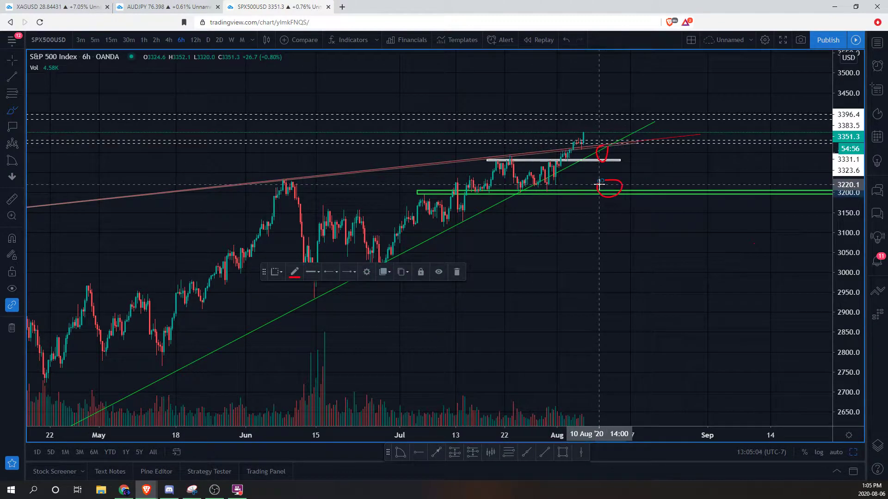
key("ctrl+z")
key("ctrl+z")
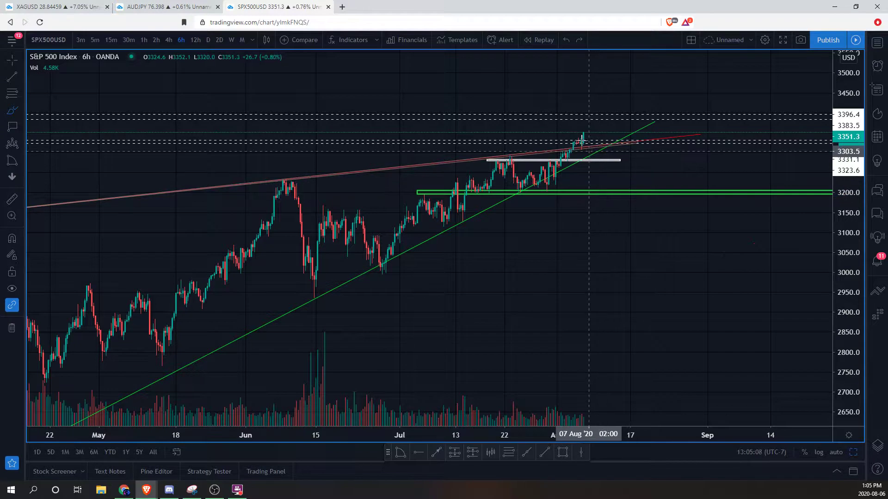
Sketch a red arc from mid-July with a zigzag decline breaking below the green zone, circle and mark the break, and undo the strokes.
mouse_move(455, 180)
left_mouse_down()
mouse_move(575, 123)
mouse_move(735, 180)
left_mouse_up()
mouse_move(585, 135)
left_mouse_down()
mouse_move(605, 169)
mouse_move(620, 139)
mouse_move(690, 202)
mouse_move(724, 189)
mouse_move(770, 273)
mouse_move(736, 248)
left_mouse_up()
left_click_drag(786, 213, 750, 219)
mouse_move(770, 202)
left_mouse_down()
mouse_move(750, 212)
mouse_move(781, 235)
left_mouse_up()
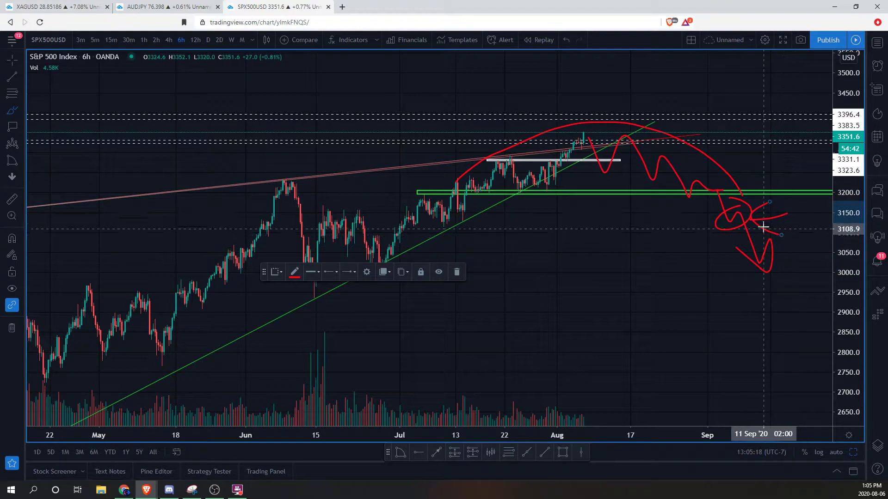
key("ctrl+z")
key("ctrl+z")
key("ctrl+z")
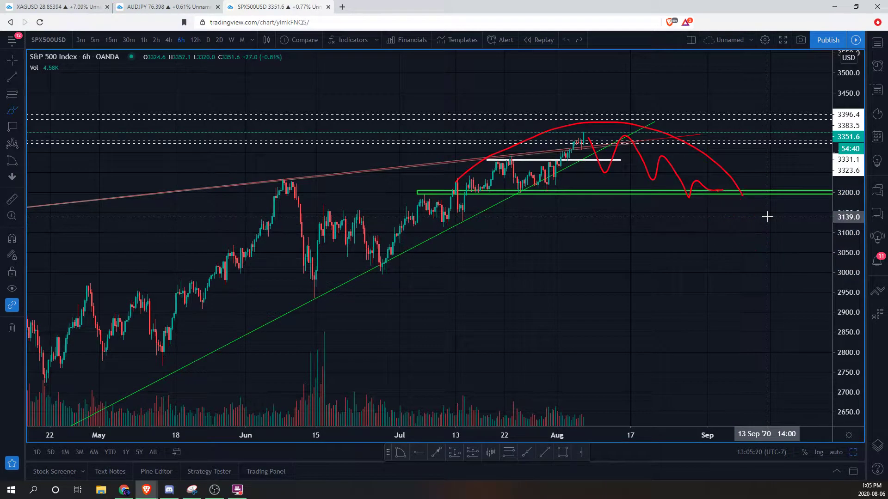
Brush red curves between the latest candles, the white level and the crossing of the wedge lines, and undo them with the white box's shift.
left_click_drag(569, 147, 631, 138)
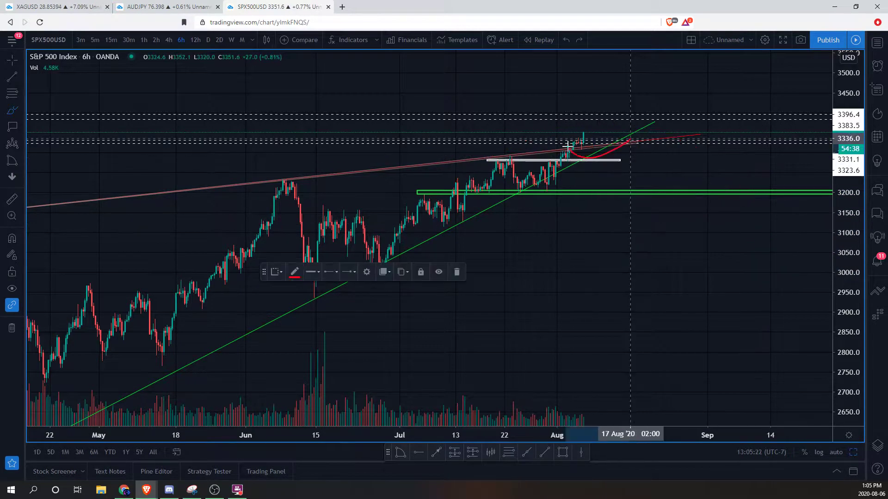
mouse_move(576, 149)
left_mouse_down()
mouse_move(640, 147)
mouse_move(609, 161)
left_mouse_up()
left_click_drag(569, 121, 626, 145)
left_click_drag(561, 135, 634, 144)
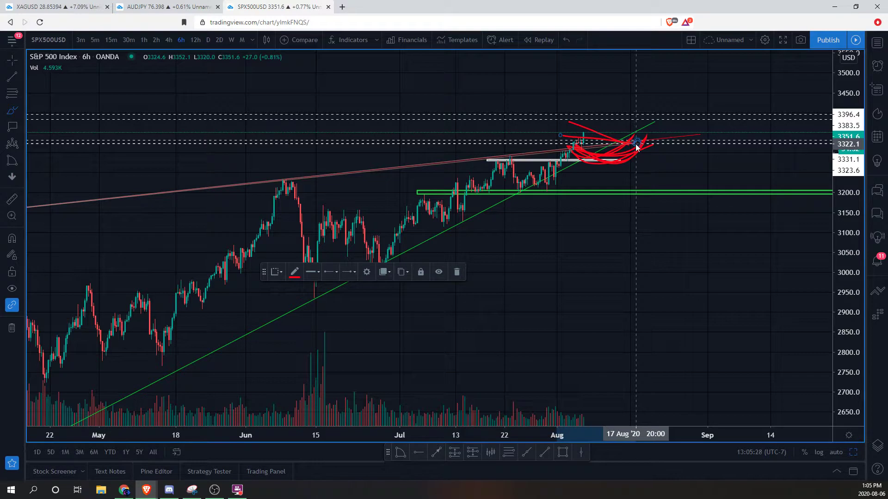
key("ctrl+z")
key("ctrl+z")
key("ctrl+z")
key("ctrl+z")
key("ctrl+z")
key("ctrl+z")
key("ctrl+z")
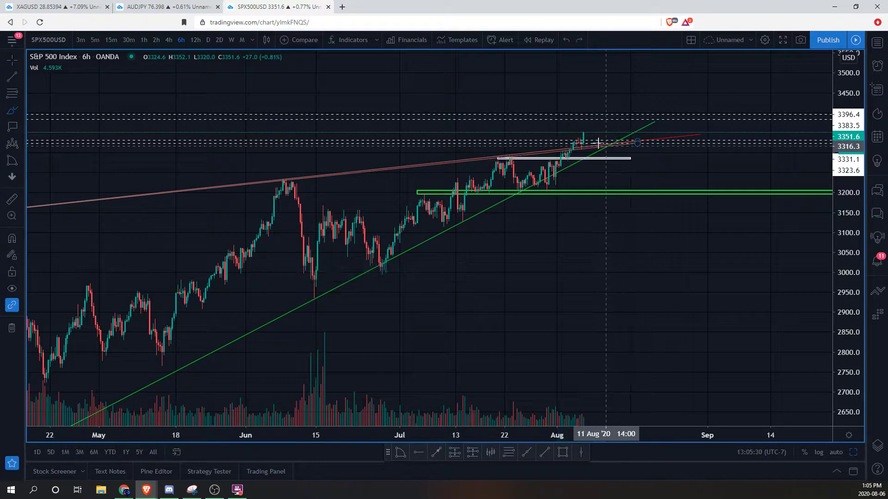
Brush a red horizontal line, a falling line and a small arc between the latest candles and the wedge crossing, and undo them.
left_click_drag(564, 140, 615, 140)
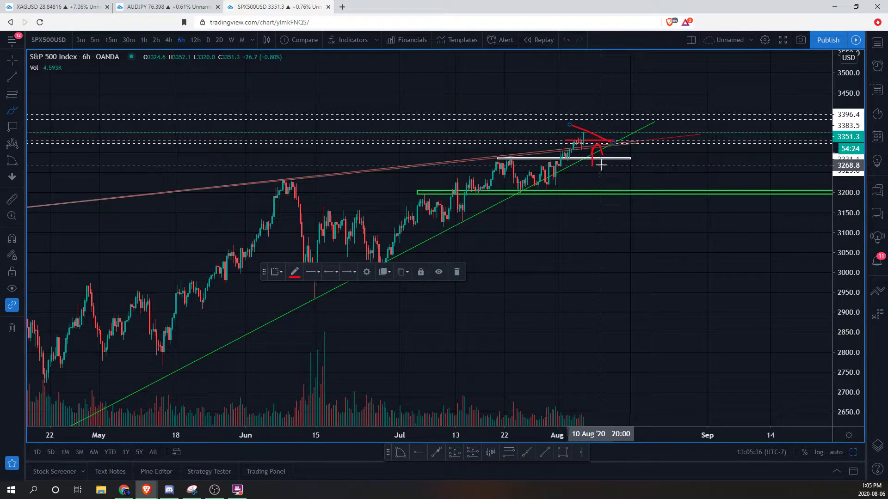
key("ctrl+z")
key("ctrl+z")
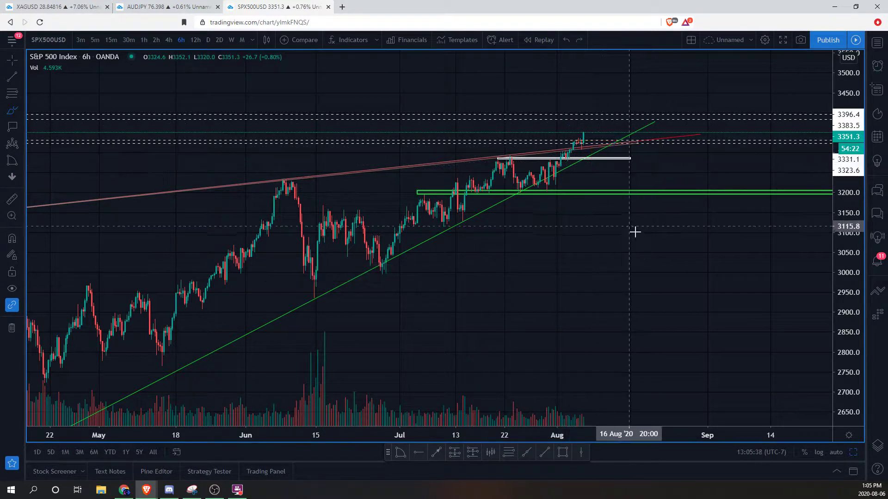
Sketch a falling wedge, a descending triangle and a sideways range with an upward breakout below the green zone, and undo the sketches.
left_click_drag(623, 222, 678, 265)
left_click_drag(600, 252, 663, 272)
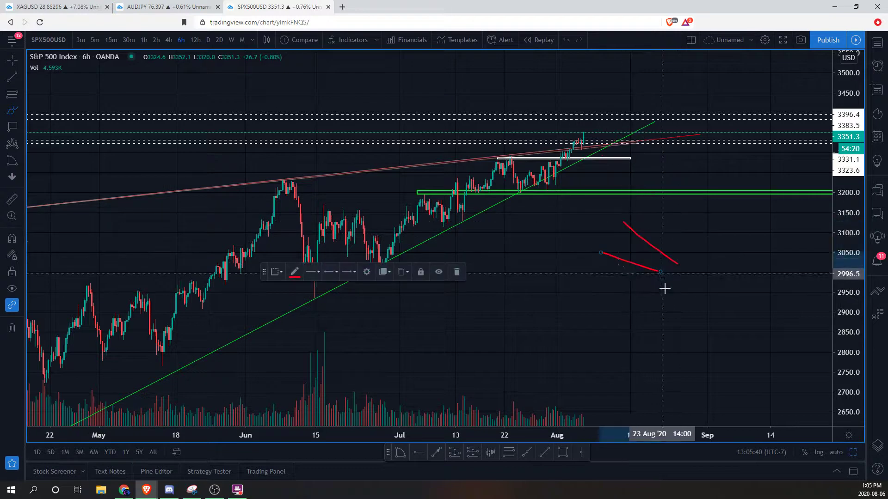
left_click_drag(620, 293, 710, 295)
left_click_drag(666, 263, 706, 295)
left_click_drag(650, 326, 760, 326)
left_click_drag(661, 346, 747, 348)
mouse_move(673, 342)
left_mouse_down()
mouse_move(675, 328)
mouse_move(720, 332)
mouse_move(746, 318)
mouse_move(748, 287)
left_mouse_up()
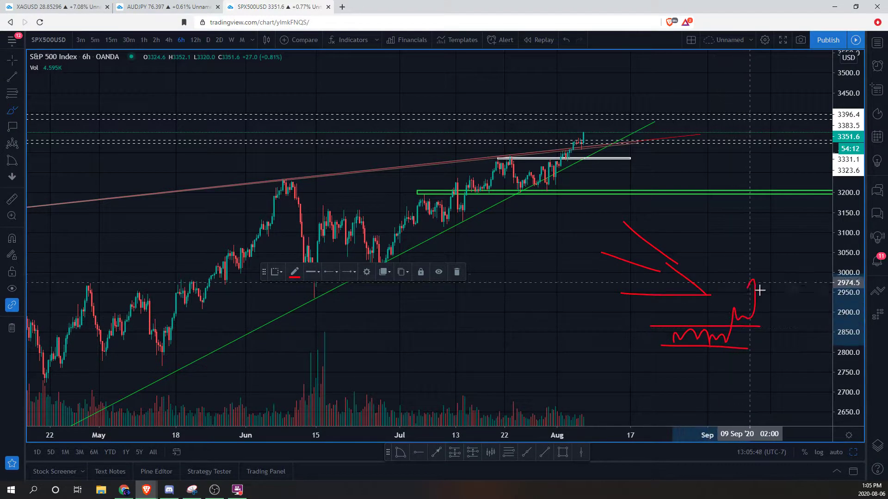
key("ctrl+z")
key("ctrl+z")
key("ctrl+z")
key("ctrl+z")
key("ctrl+z")
key("ctrl+z")
key("ctrl+z")
key("ctrl+z")
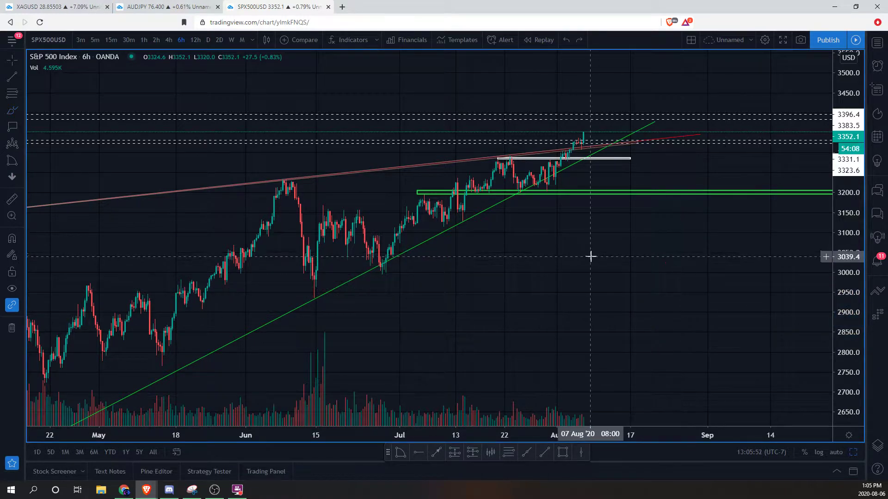
Switch the S&P 500 chart to the 4-hour timeframe and frame the June to August candles.
left_click_drag(589, 255, 640, 285)
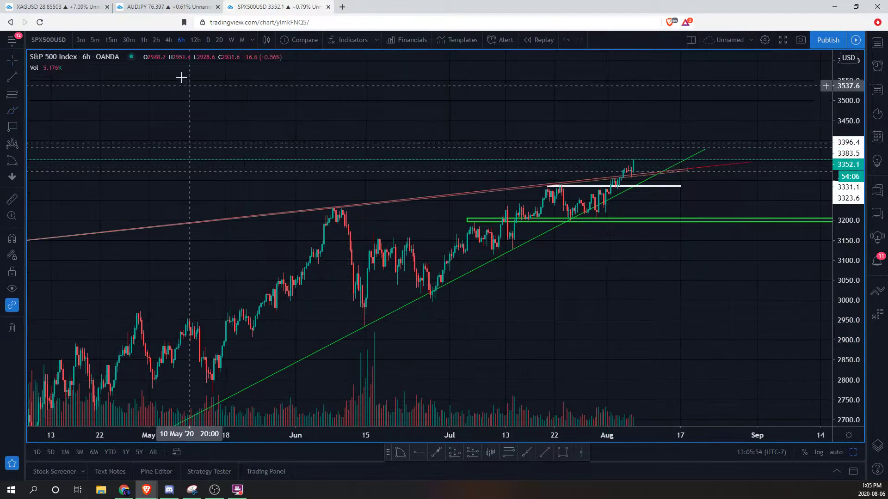
left_click(169, 40)
left_click_drag(852, 331, 850, 273)
left_click_drag(679, 190, 741, 196)
left_click_drag(843, 232, 823, 164)
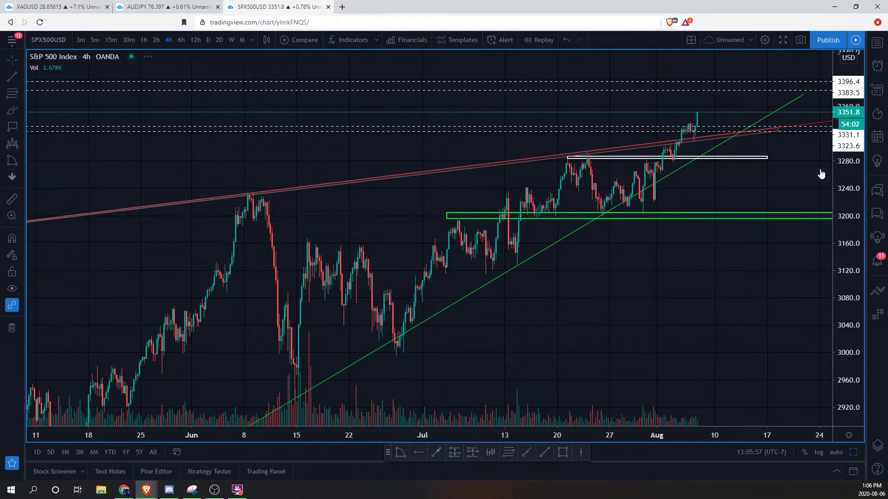
Examine the S&P 500's 4-hour price action against the wedge lines, the white level and the green zone.
scroll(785, 204, "up", 3)
mouse_move(758, 198)
left_mouse_down()
mouse_move(784, 201)
mouse_move(771, 203)
left_mouse_up()
left_click_drag(836, 217, 833, 226)
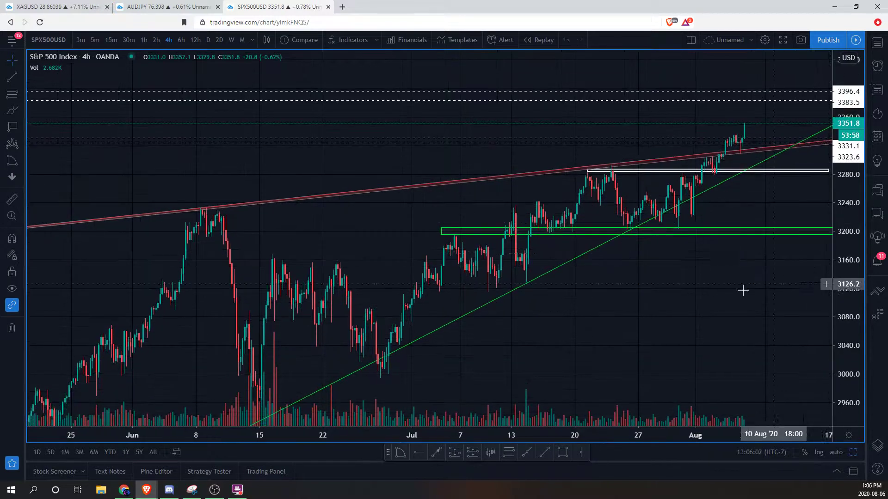
left_click_drag(743, 289, 741, 285)
left_click_drag(844, 262, 843, 287)
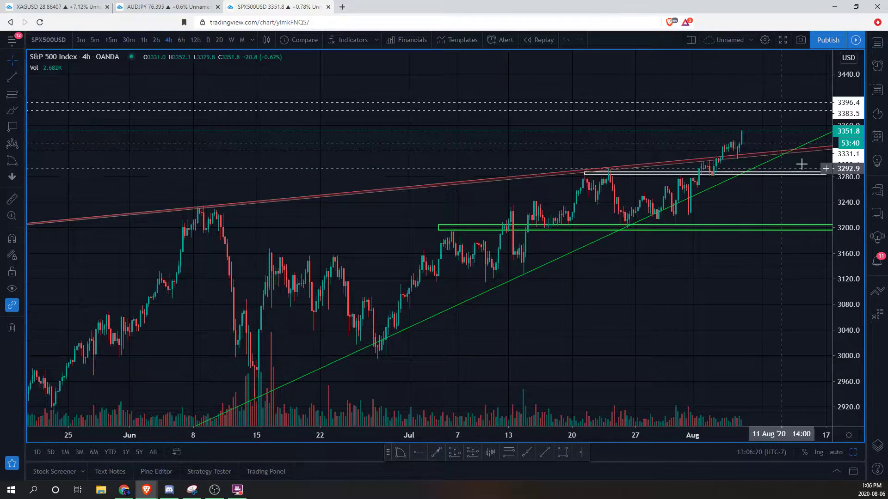
left_click_drag(840, 139, 840, 159)
left_click_drag(686, 331, 680, 302)
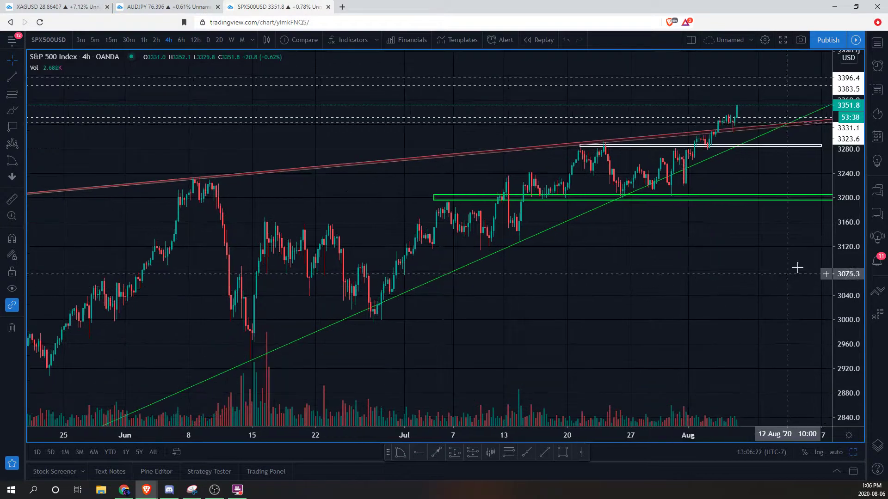
left_click_drag(850, 238, 847, 268)
scroll(820, 269, "down", 1)
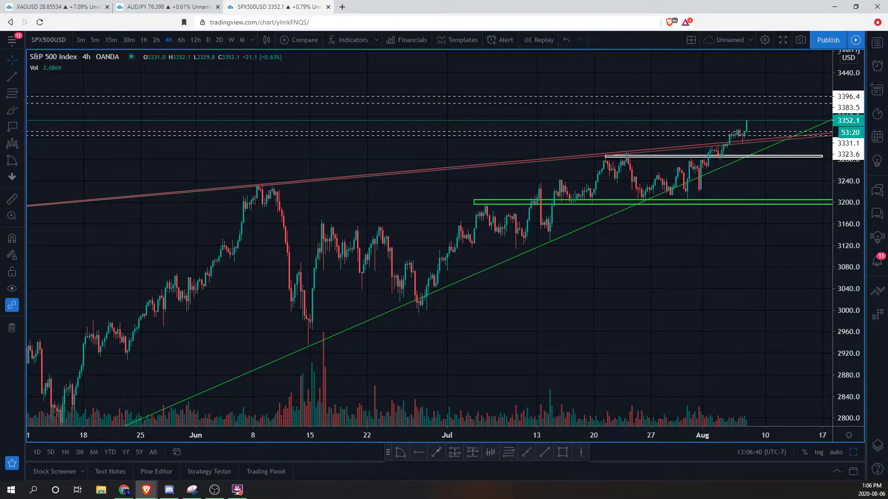
Return to the four-chart layout and maximise the Volatility S&P 500 Index chart.
key("alt+Tab")
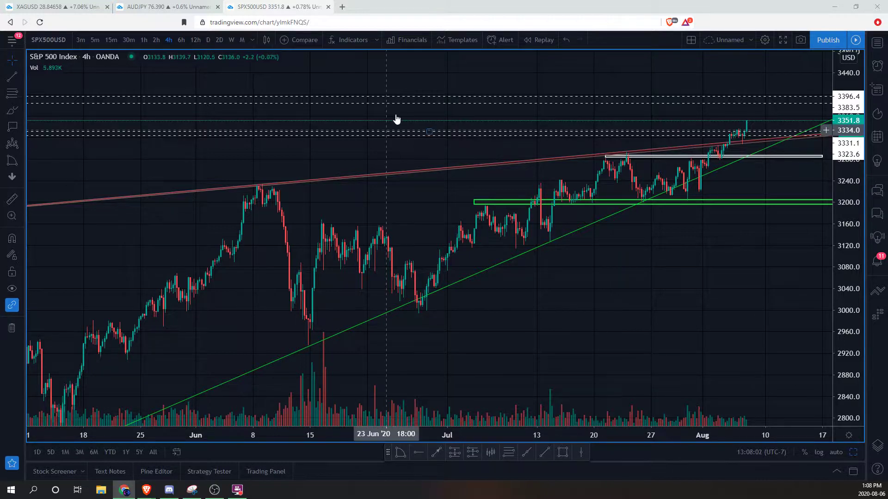
key("alt+Tab")
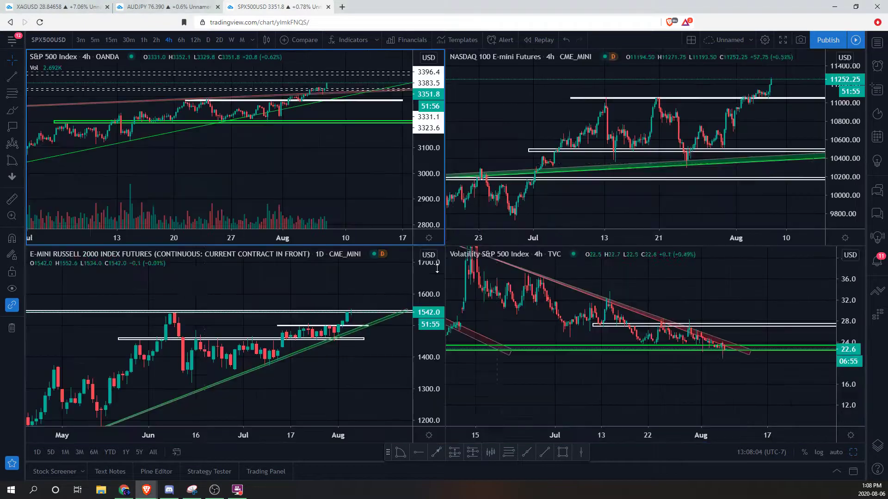
left_click_drag(429, 184, 427, 139)
left_click_drag(382, 105, 428, 100)
left_click_drag(358, 152, 379, 159)
scroll(379, 158, "up", 3)
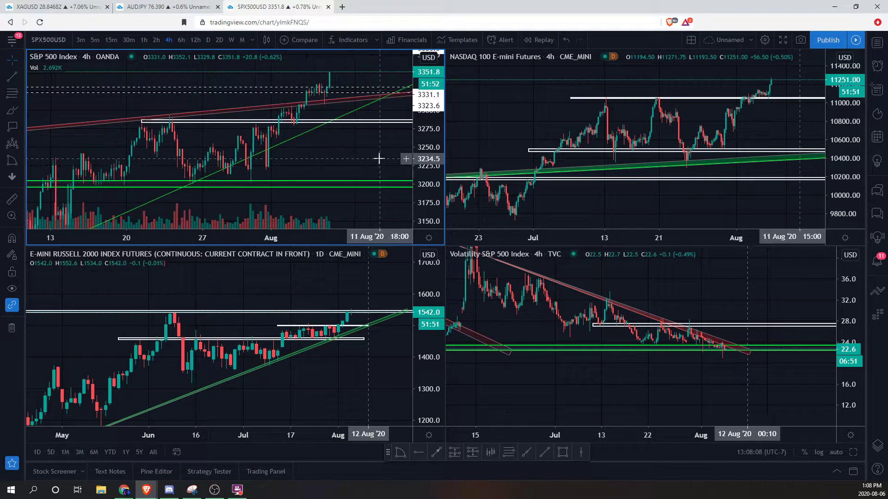
scroll(624, 278, "up", 4)
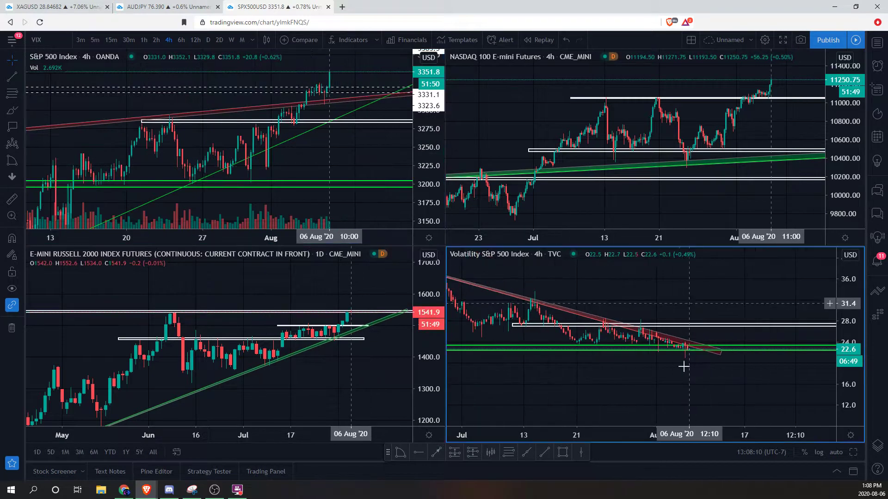
left_click(644, 404)
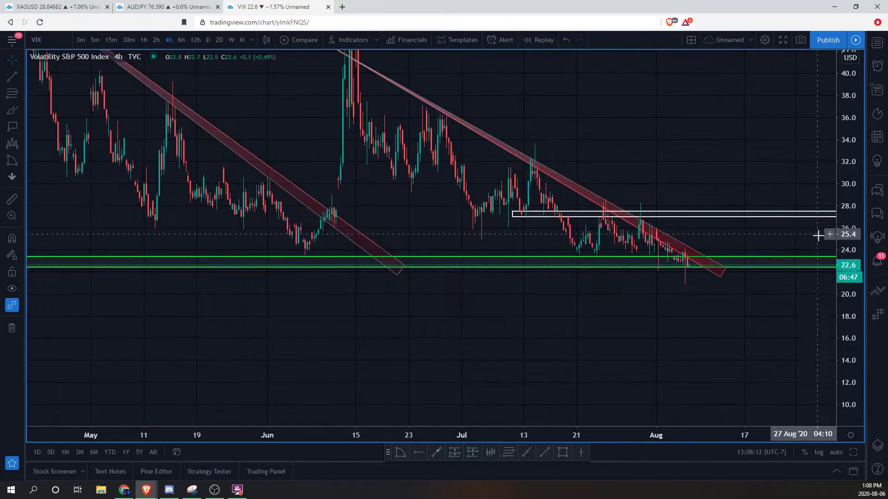
Examine the volatility index's history back to early 2019 against the green zone and the two falling trendline channels of 2020.
scroll(831, 300, "down", 3)
scroll(843, 292, "down", 3)
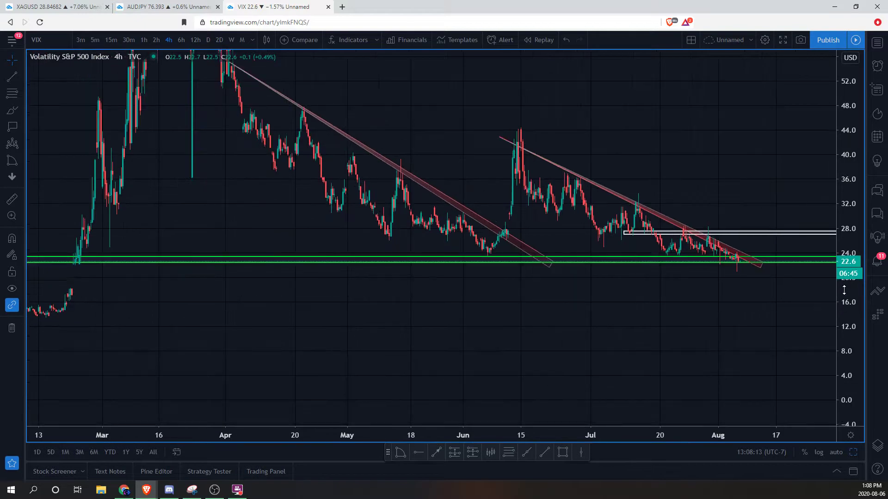
scroll(757, 193, "down", 3)
scroll(715, 176, "up", 4)
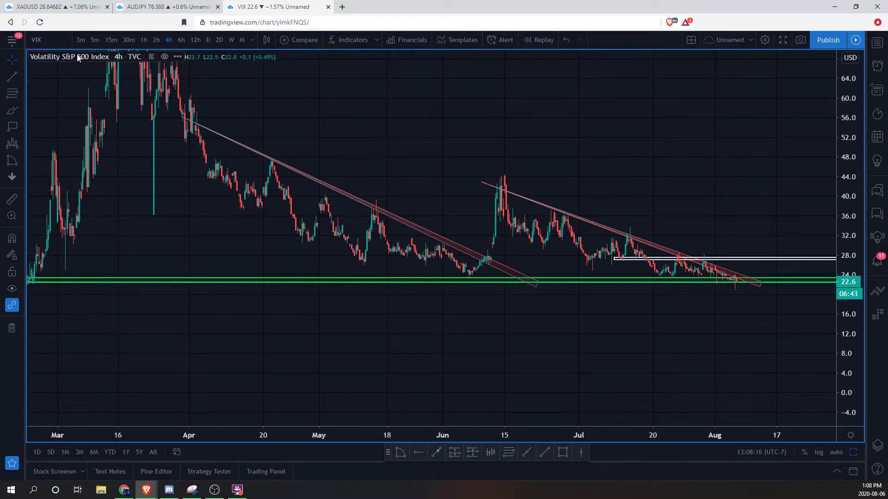
left_click_drag(332, 97, 374, 102)
left_click_drag(842, 141, 842, 149)
left_click_drag(778, 154, 733, 152)
scroll(732, 153, "down", 5)
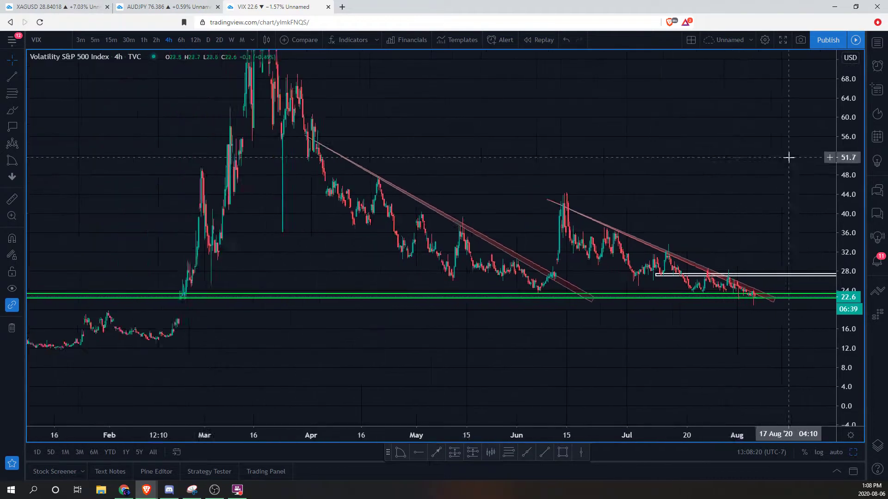
scroll(694, 339, "down", 4)
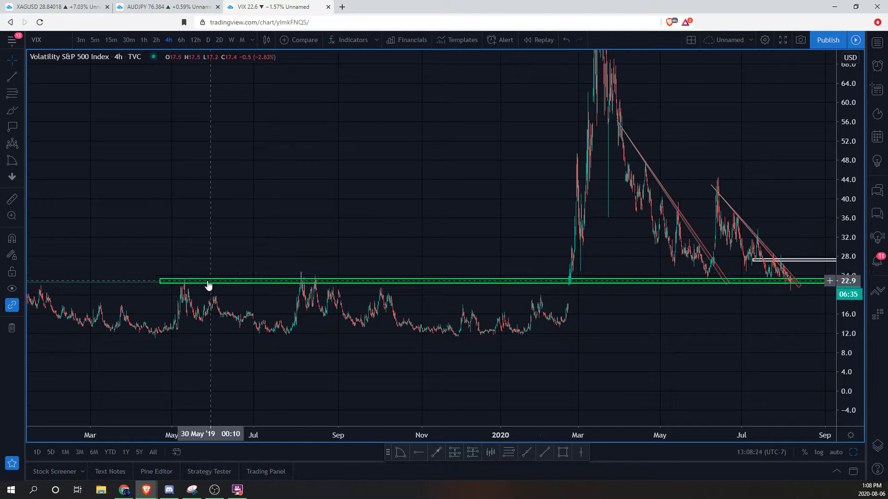
scroll(272, 274, "up", 3)
scroll(347, 275, "up", 4)
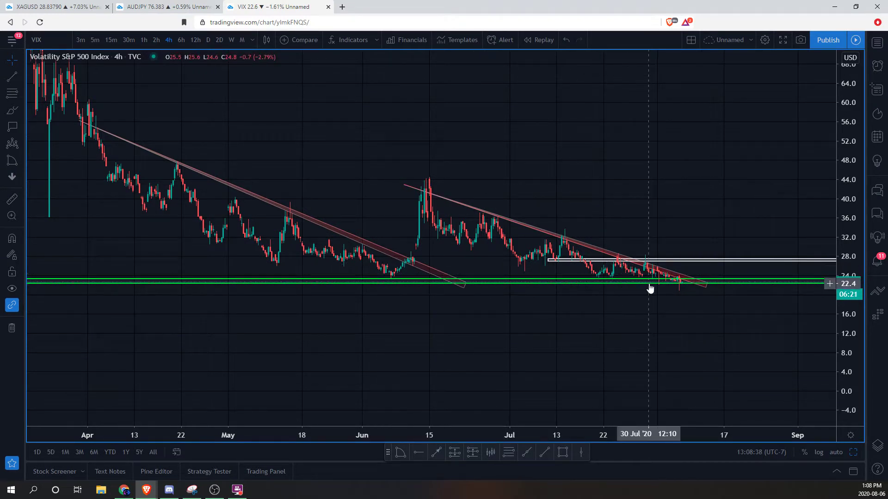
left_click_drag(647, 282, 587, 275)
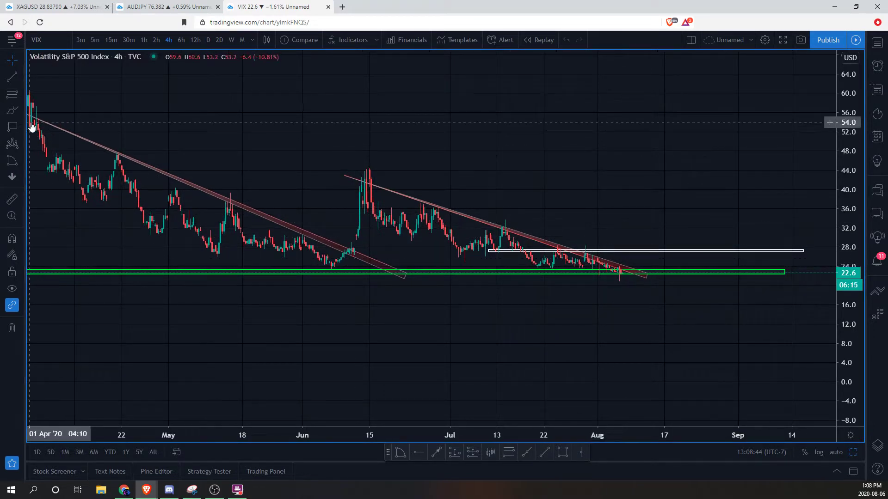
Brush a red line along the white level with a zigzag beneath it in August and curves above it, and undo the strokes.
left_click(12, 110)
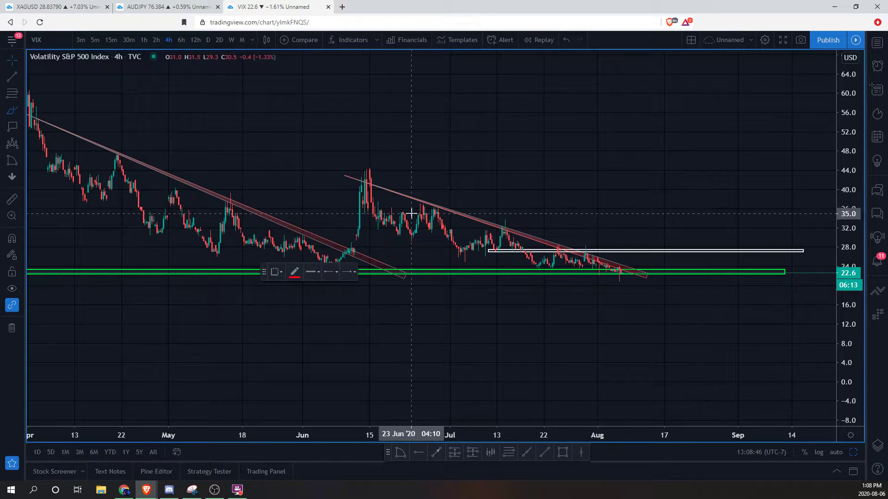
left_click(499, 250)
mouse_move(498, 251)
left_mouse_down()
mouse_move(676, 251)
mouse_move(504, 251)
mouse_move(623, 250)
mouse_move(636, 264)
mouse_move(684, 267)
left_mouse_up()
mouse_move(550, 235)
left_mouse_down()
mouse_move(573, 244)
mouse_move(576, 234)
left_mouse_up()
left_click_drag(580, 236, 600, 228)
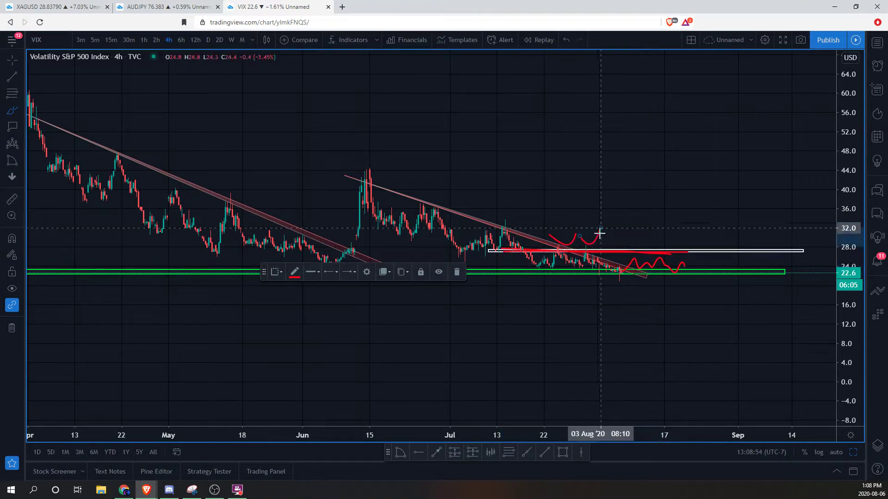
key("ctrl+z")
key("ctrl+z")
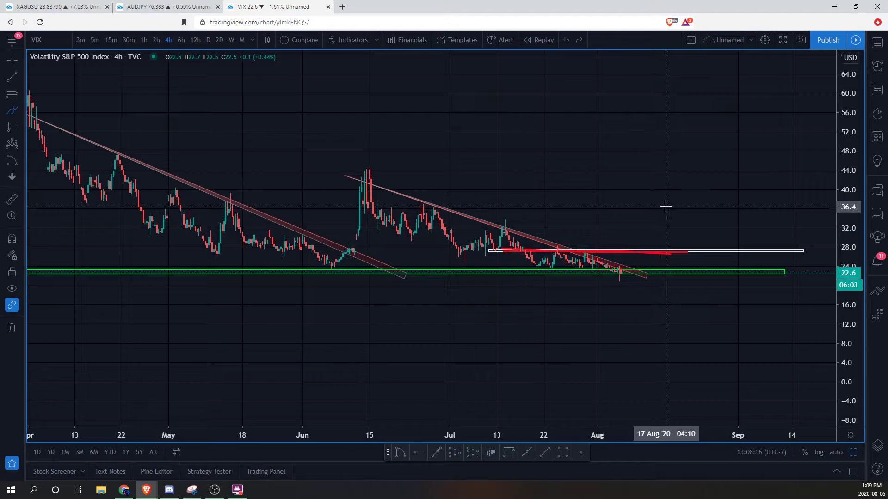
key("ctrl+z")
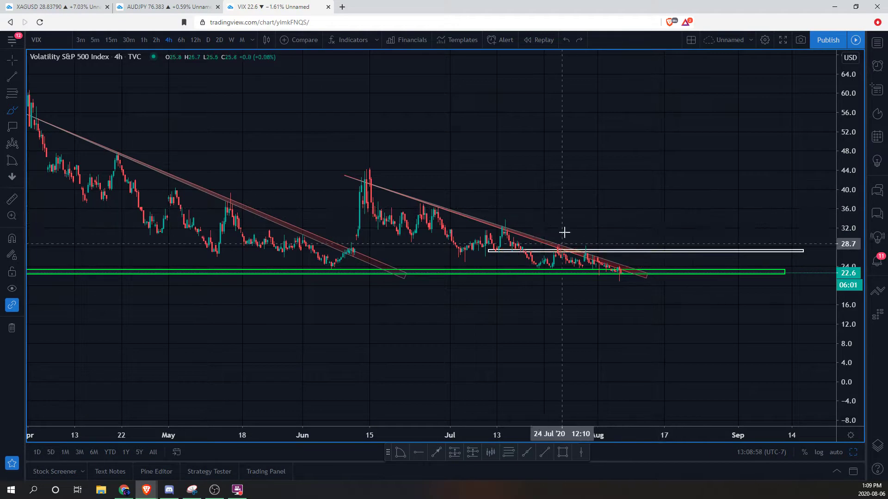
Sketch a rounded bottom from July to September and a choppy decline below the green zone in August, undoing each stroke.
mouse_move(450, 232)
left_mouse_down()
mouse_move(550, 274)
mouse_move(662, 272)
mouse_move(794, 210)
left_mouse_up()
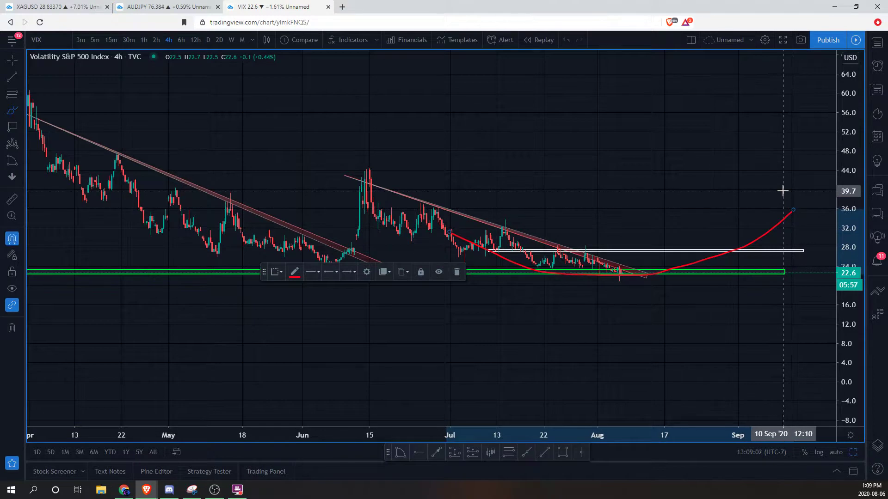
key("ctrl+z")
mouse_move(619, 277)
left_mouse_down()
mouse_move(657, 286)
mouse_move(718, 333)
left_mouse_up()
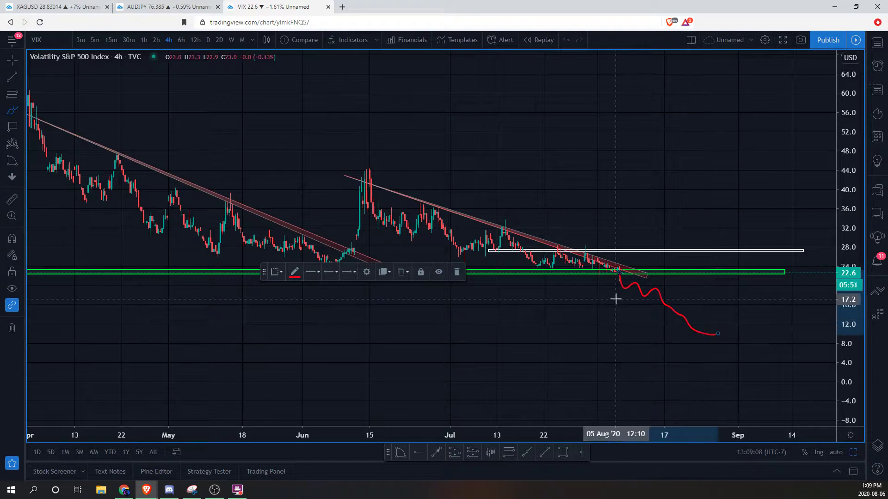
key("ctrl+z")
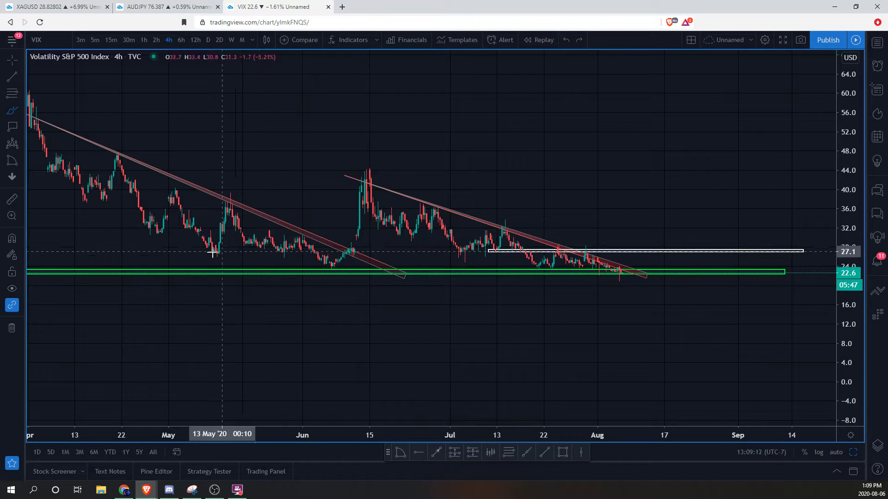
Brush the converging upper and lower boundaries of the volatility index's mid-May to early-June wedge, and undo the strokes.
left_click_drag(205, 253, 361, 258)
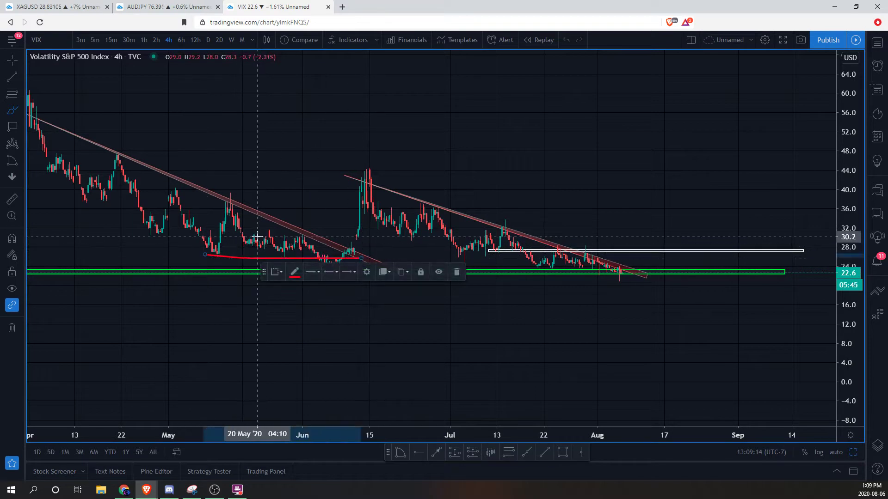
left_click_drag(218, 199, 317, 244)
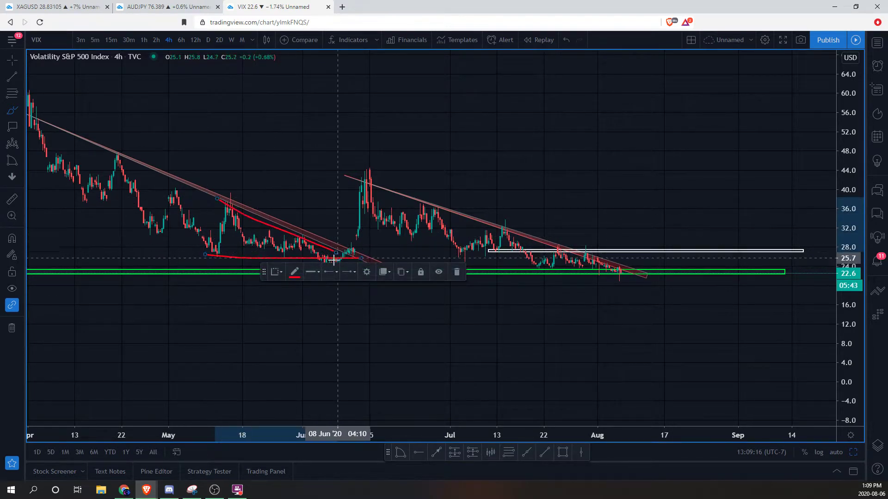
left_click_drag(264, 271, 269, 329)
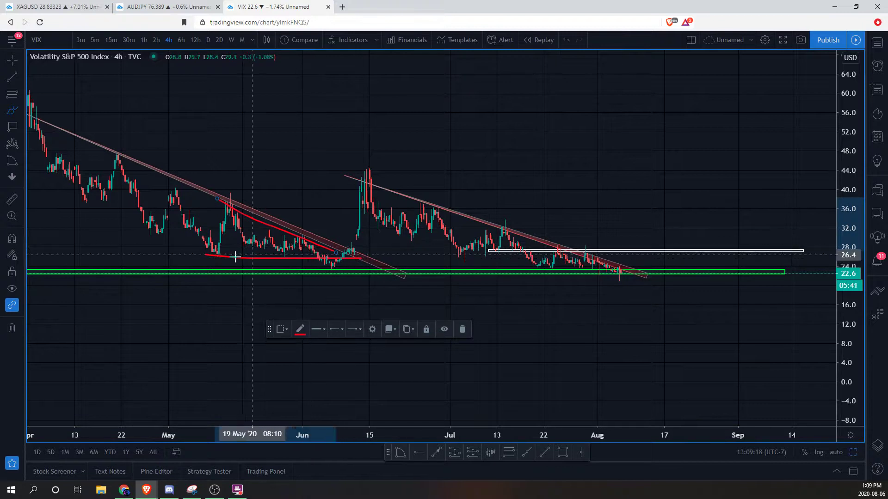
left_click_drag(217, 260, 335, 250)
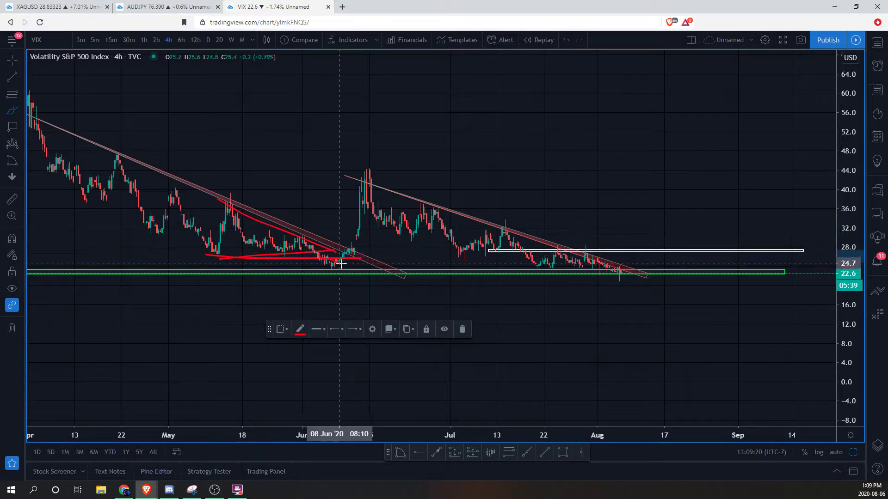
key("ctrl+z")
key("ctrl+z")
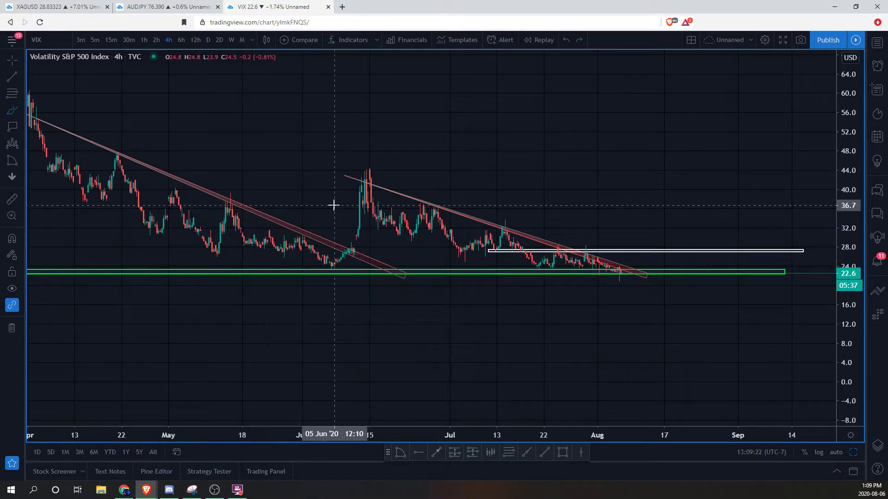
Copy the volatility index's September 2019 decline below the green zone as a bars pattern.
left_click_drag(282, 173, 335, 186)
scroll(334, 186, "down", 5)
left_click_drag(250, 251, 430, 166)
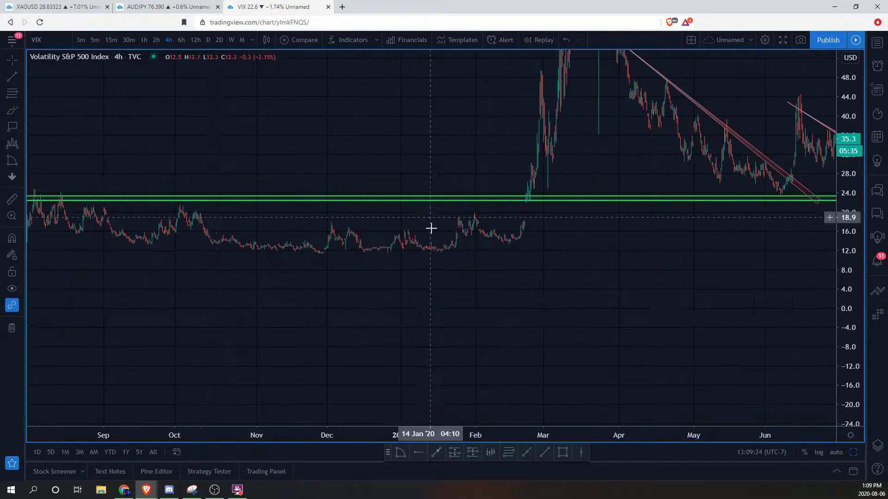
left_click_drag(230, 316, 473, 323)
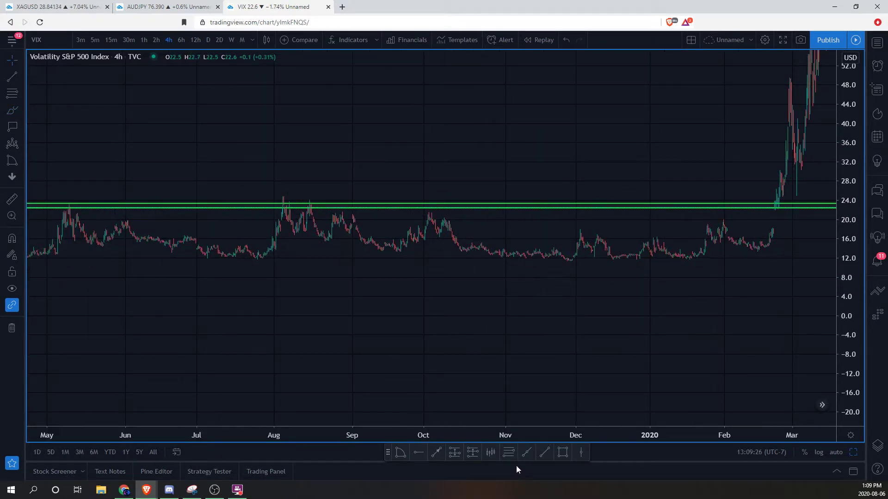
left_click(492, 453)
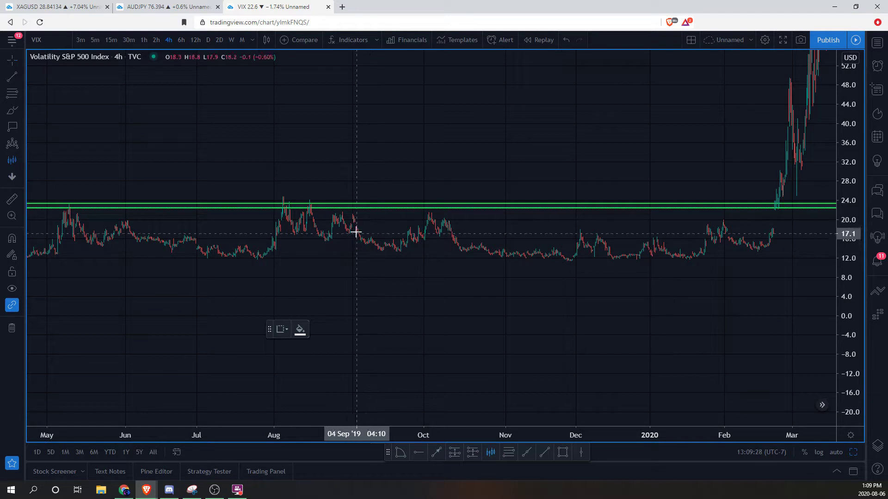
left_click(354, 200)
left_click(400, 256)
Place the copied bars pattern below the green zone, starting at the early-August 2020 price, and delete it.
left_click_drag(518, 313, 374, 316)
left_click_drag(221, 230, 727, 258)
left_click_drag(737, 320, 214, 332)
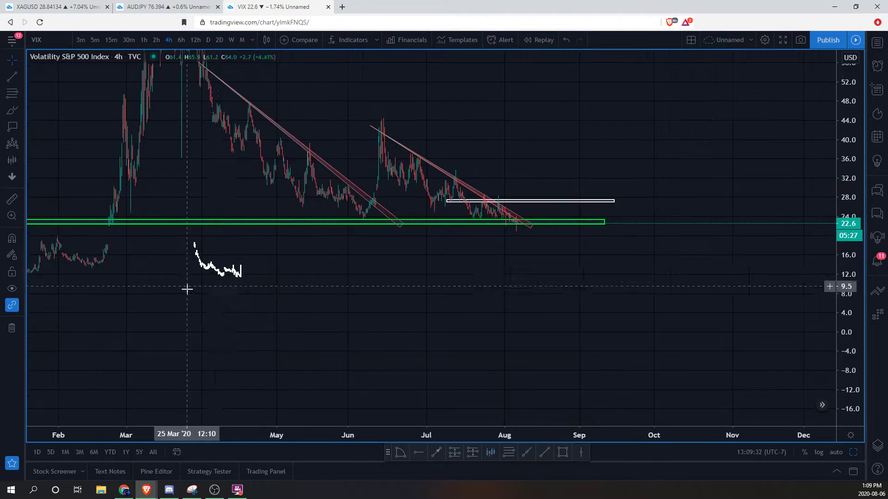
left_click_drag(220, 278, 520, 253)
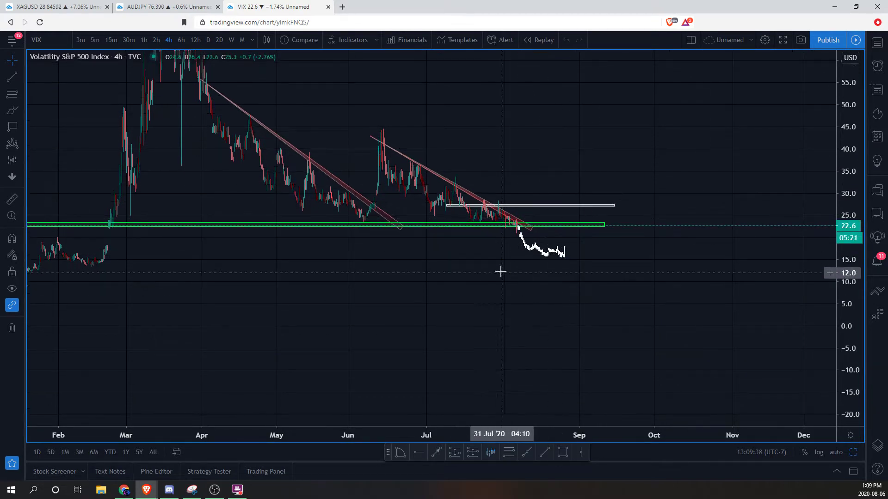
left_click(549, 257)
key("Delete")
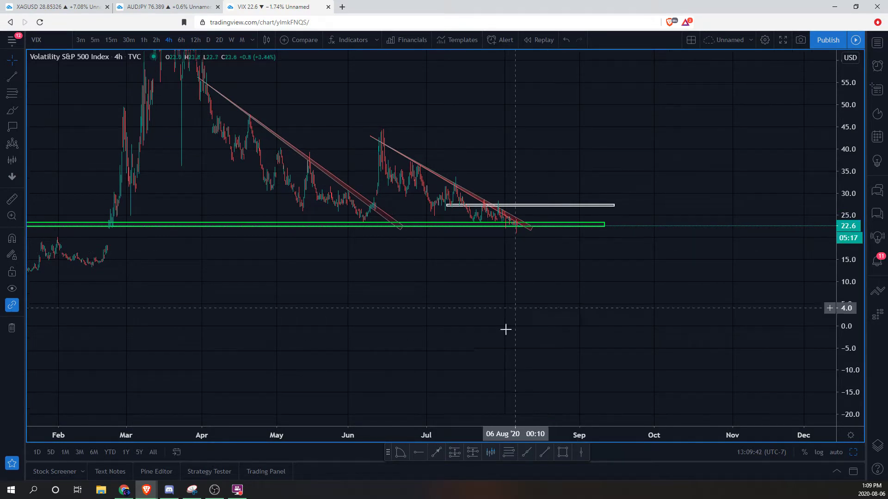
Leave the volatility index for the full-size NASDAQ 100 chart and set it to the weekly timeframe.
left_click(434, 405)
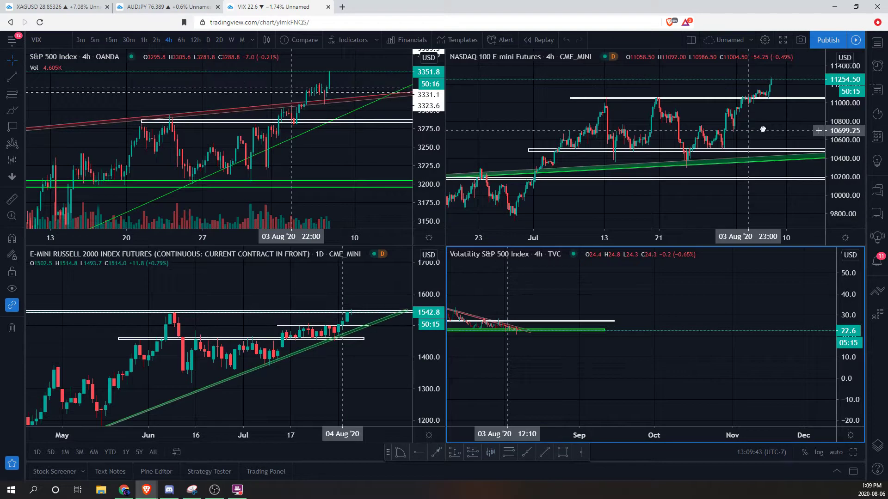
left_click(675, 203)
key("alt+Return")
scroll(643, 200, "up", 5)
left_click(230, 40)
scroll(646, 354, "up", 3)
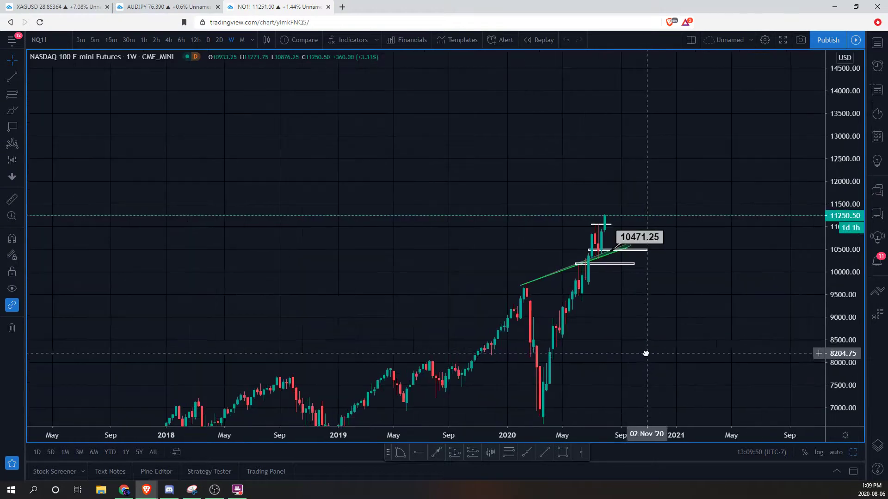
scroll(740, 337, "down", 5)
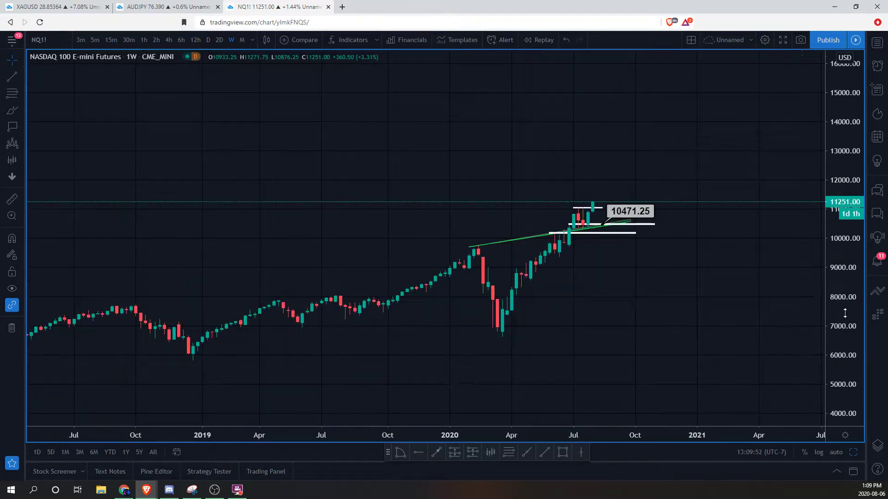
left_click_drag(844, 313, 687, 230)
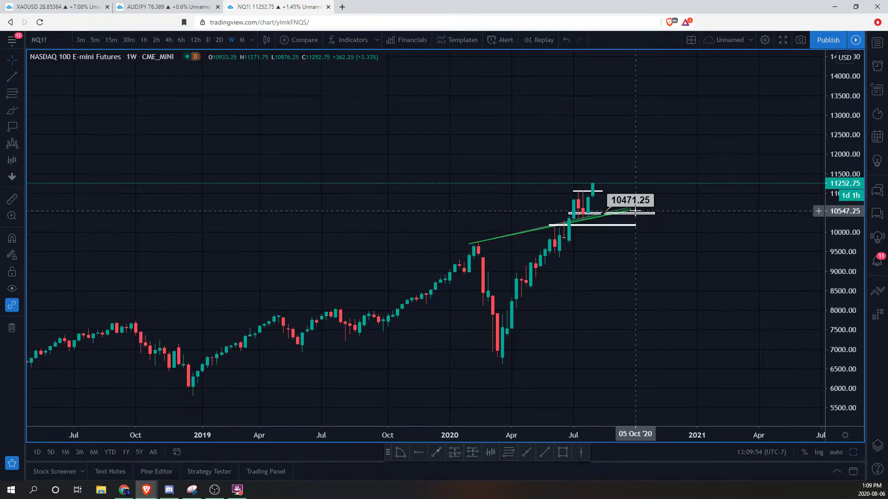
scroll(648, 231, "up", 3)
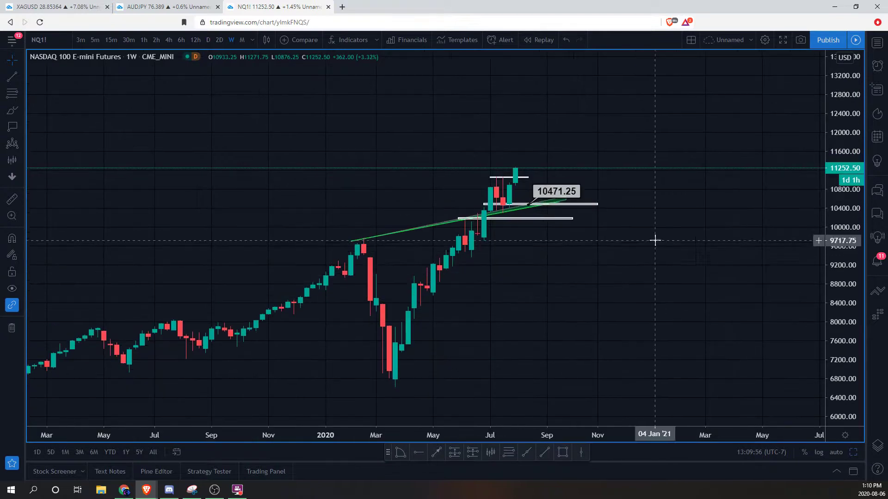
Move the NASDAQ 100 chart's price label to 10510.25.
left_click_drag(554, 189, 562, 186)
left_click(623, 201)
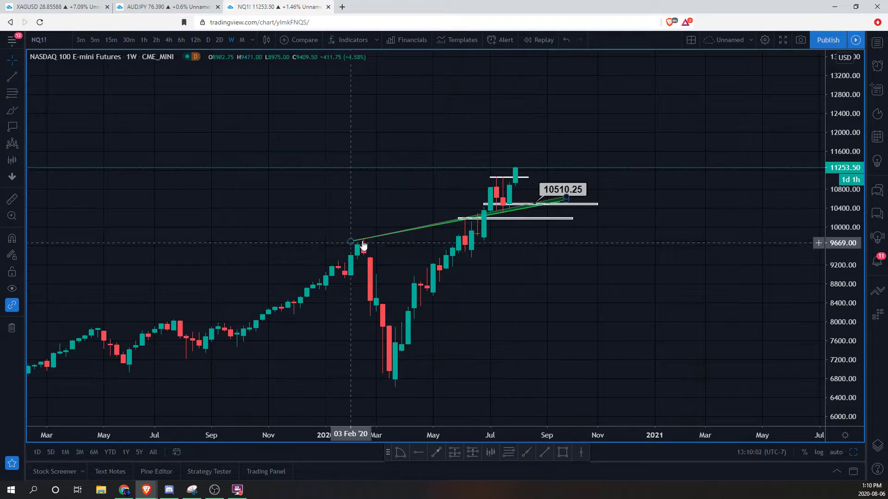
left_click_drag(555, 299, 560, 303)
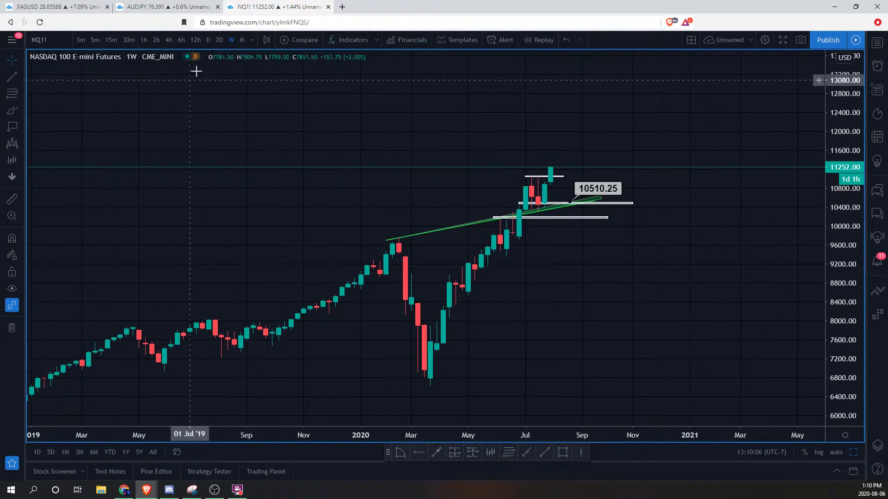
View the NASDAQ 100 on the daily timeframe from late 2019 to August 2020 with its green trendline and white levels.
left_click(207, 40)
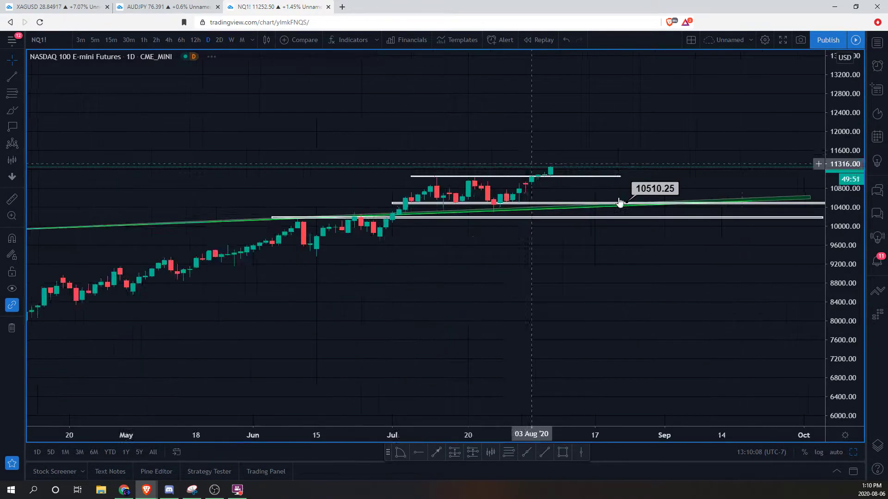
scroll(804, 234, "down", 3)
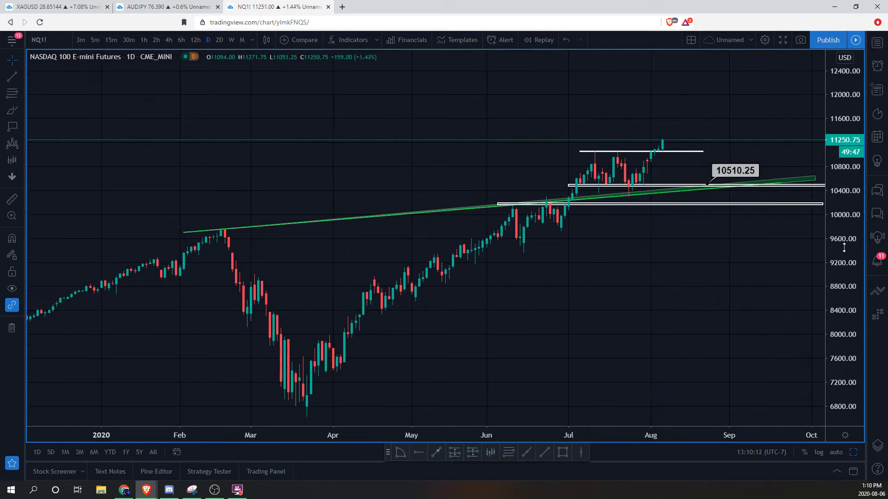
left_click_drag(696, 262, 690, 262)
left_click_drag(852, 250, 851, 295)
scroll(749, 299, "down", 1)
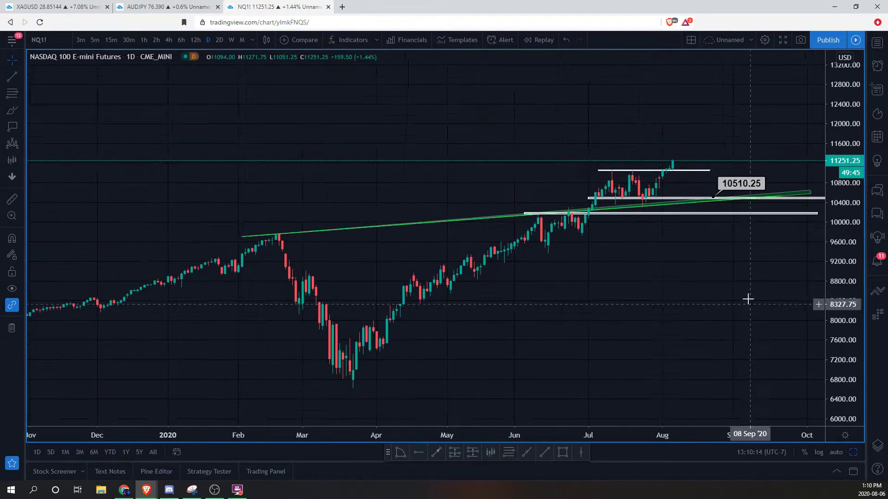
left_click_drag(749, 299, 748, 291)
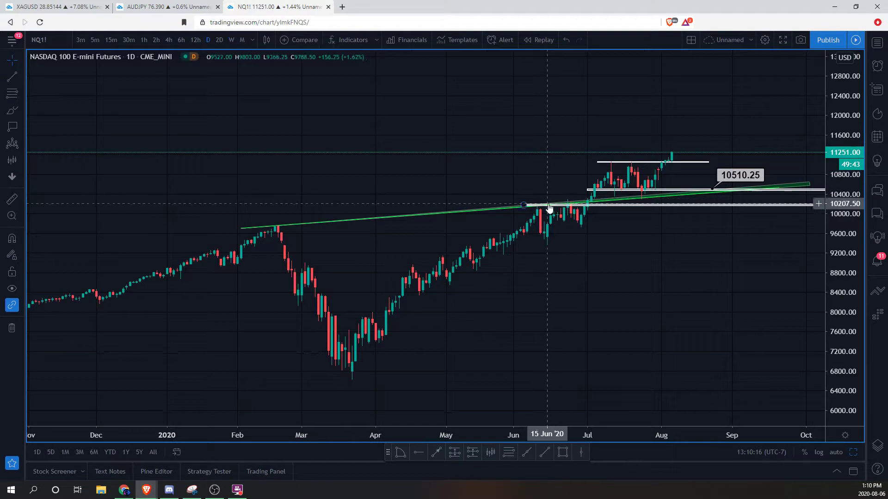
On the 6-hour timeframe, circle the two July highs and the early-August test of the upper white level in red, and undo the strokes.
left_click(182, 40)
left_click_drag(844, 278, 777, 132)
scroll(772, 133, "down", 3)
left_click_drag(758, 91, 657, 174)
left_click(13, 111)
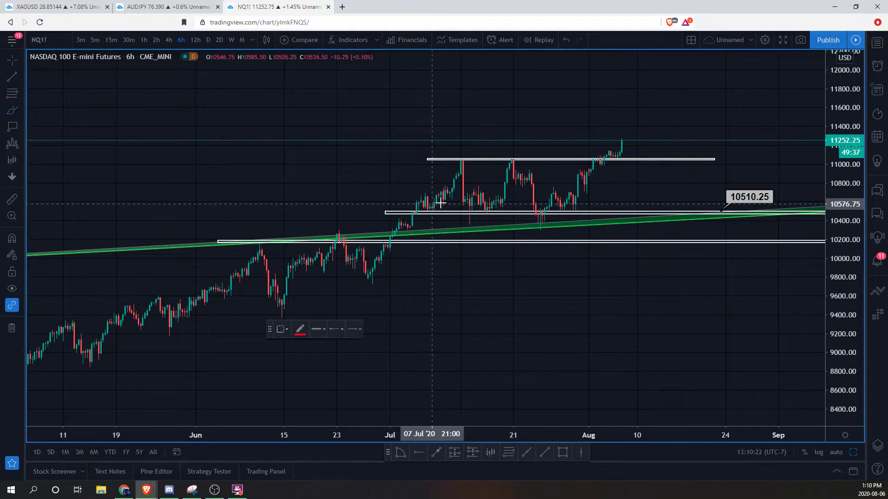
left_click_drag(458, 152, 455, 154)
mouse_move(516, 152)
left_mouse_down()
mouse_move(499, 156)
mouse_move(524, 153)
left_mouse_up()
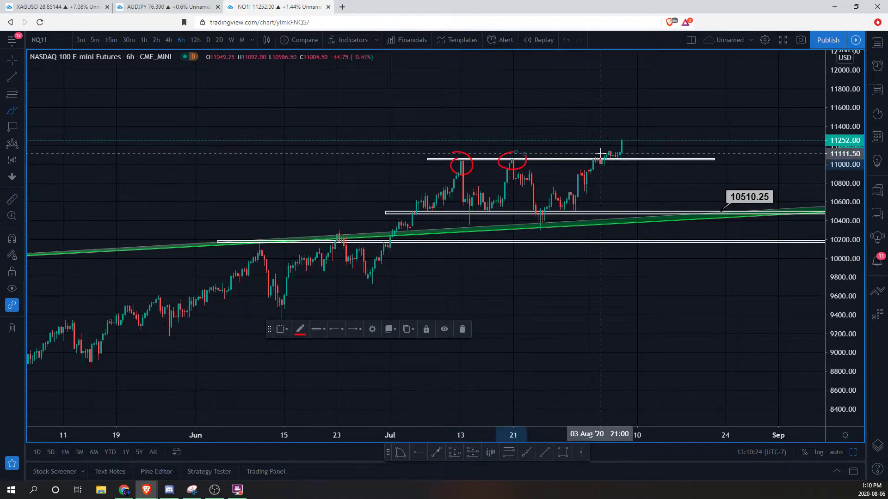
left_click_drag(600, 154, 597, 167)
key("Escape")
key("ctrl+z")
key("ctrl+z")
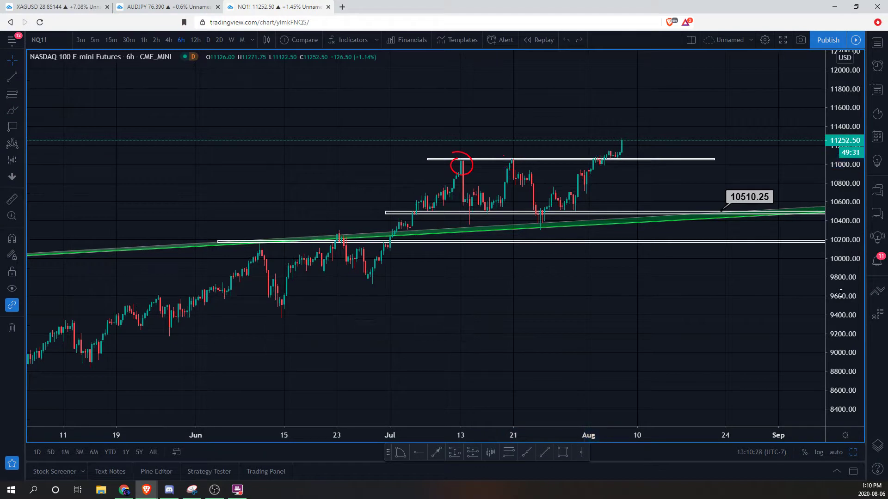
Brush red outlines around the early-August highs and the 5–6 August lows just above the upper white level.
left_click_drag(847, 318, 833, 111)
left_click_drag(678, 149, 715, 271)
scroll(740, 271, "up", 4)
left_click_drag(844, 310, 834, 194)
left_click_drag(815, 152, 807, 125)
left_click_drag(664, 237, 716, 281)
scroll(745, 301, "up", 3)
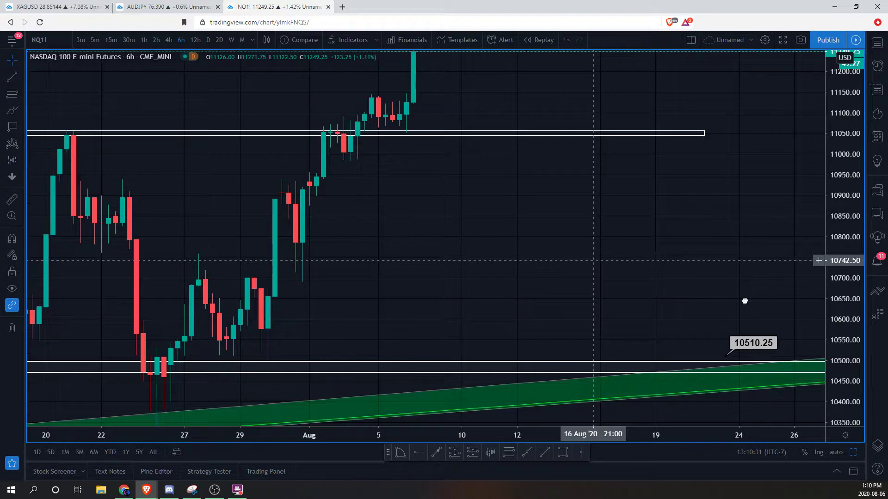
left_click_drag(386, 212, 586, 259)
left_click(11, 112)
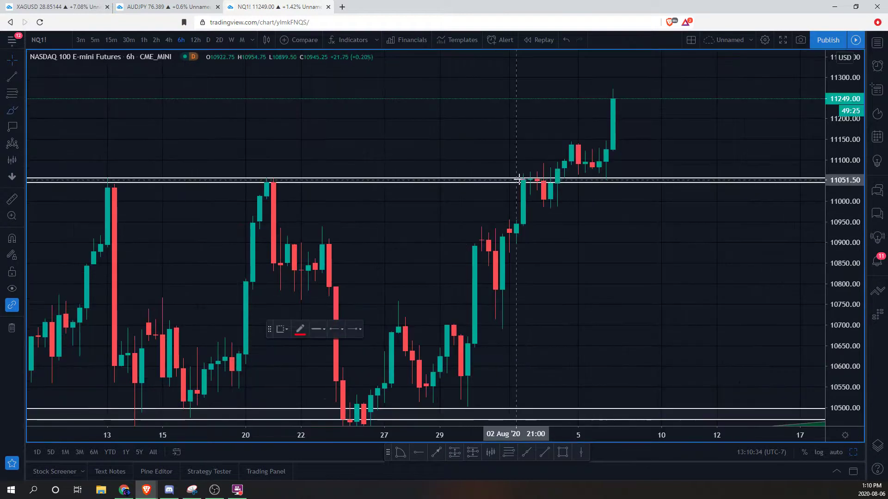
left_click_drag(519, 179, 564, 178)
mouse_move(515, 163)
left_mouse_down()
mouse_move(503, 180)
mouse_move(536, 180)
left_mouse_up()
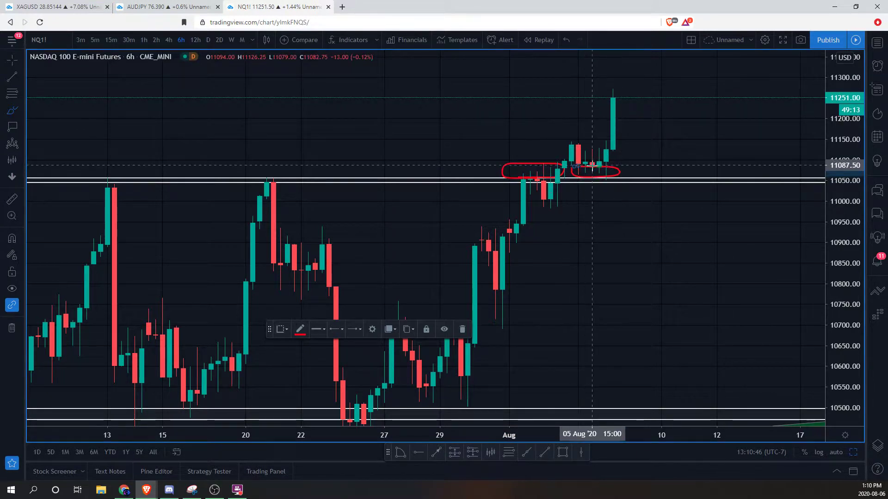
Brush horizontal red lines through both outlines, trace the August price path up to about 11290, and undo the strokes.
left_click(483, 172)
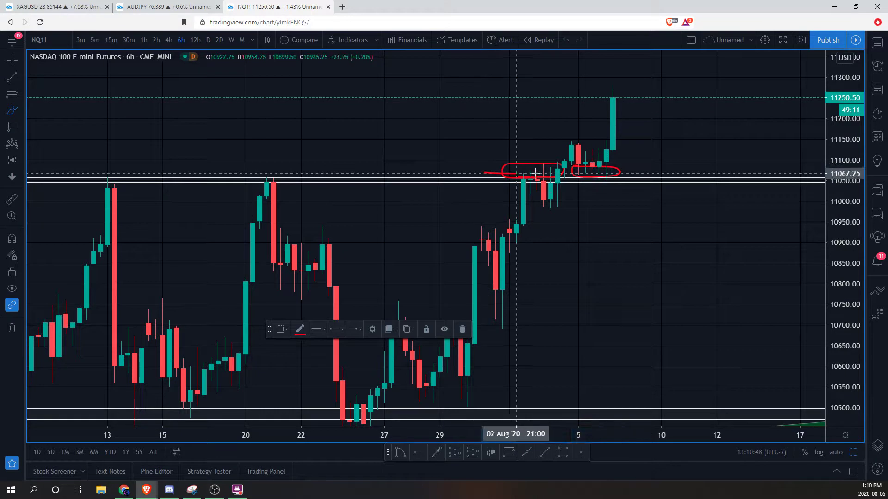
left_click(661, 172)
left_click_drag(481, 171, 668, 169)
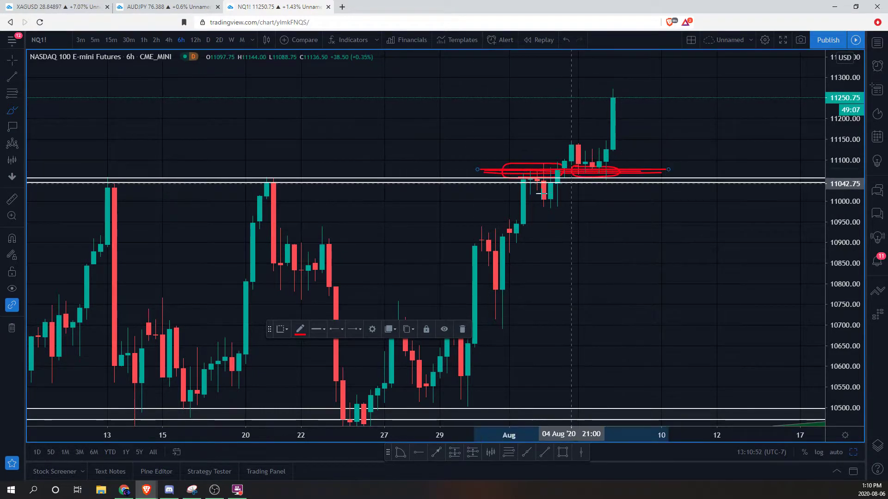
mouse_move(485, 240)
left_mouse_down()
mouse_move(535, 177)
mouse_move(551, 204)
mouse_move(570, 148)
mouse_move(585, 164)
left_mouse_up()
left_click_drag(650, 84, 655, 77)
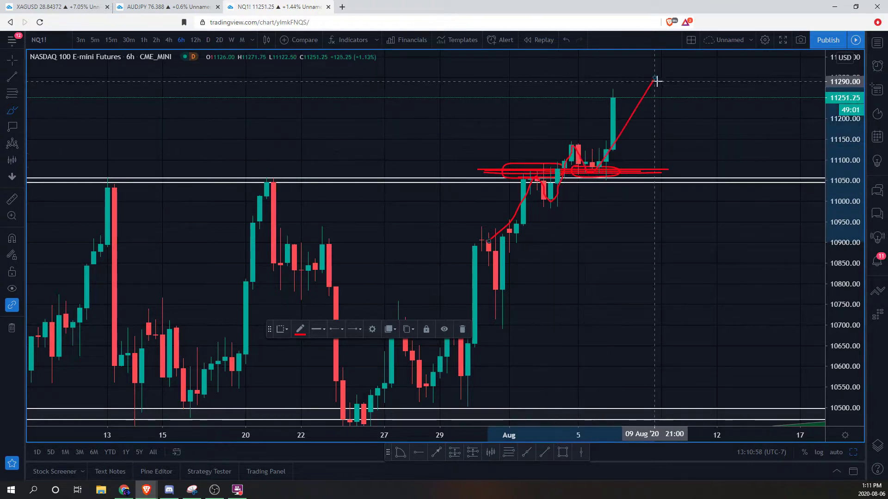
key("ctrl+z")
key("ctrl+z")
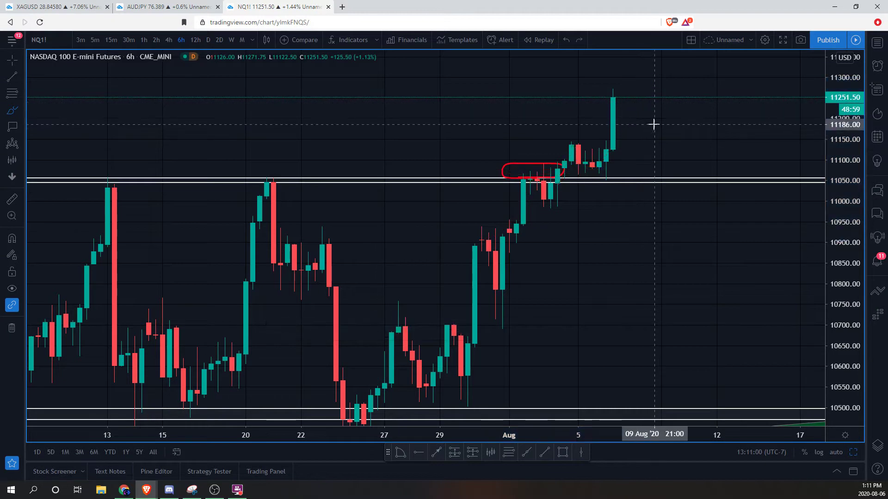
Set the NASDAQ 100 chart to the 2-hour timeframe, framing mid-July to August 2020.
left_click_drag(842, 121, 837, 259)
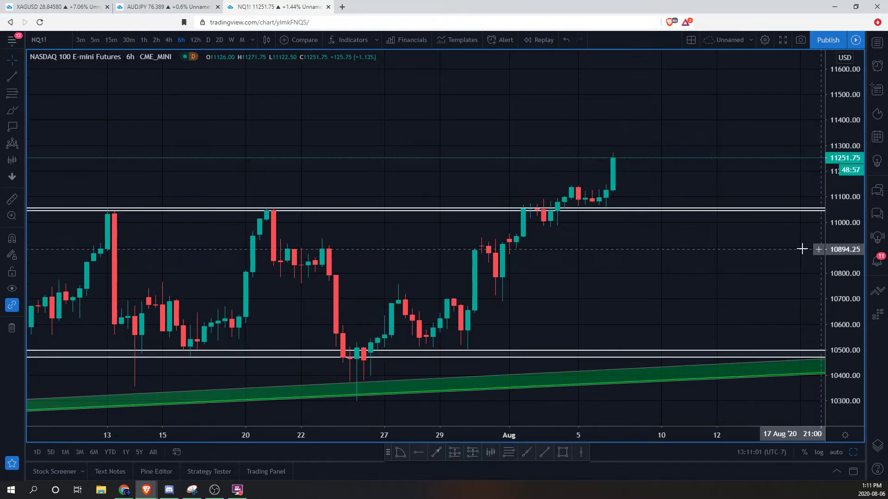
scroll(786, 245, "down", 4)
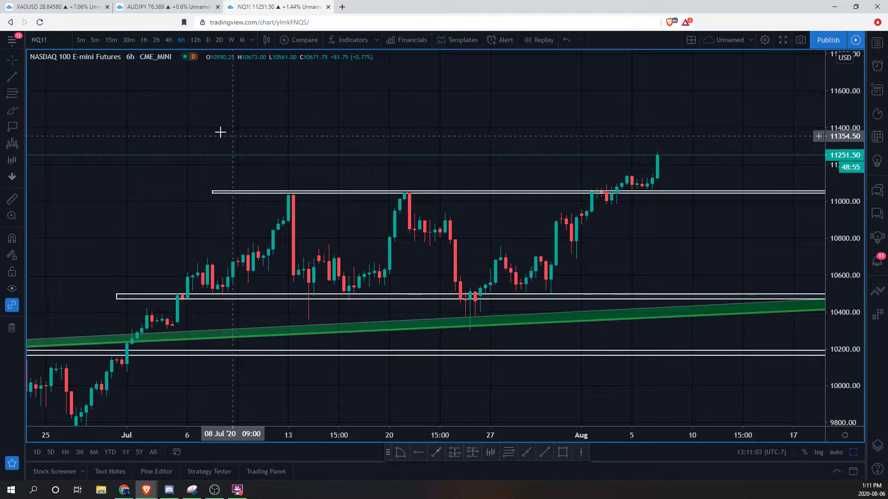
left_click_drag(329, 107, 310, 114)
scroll(435, 150, "right", 5)
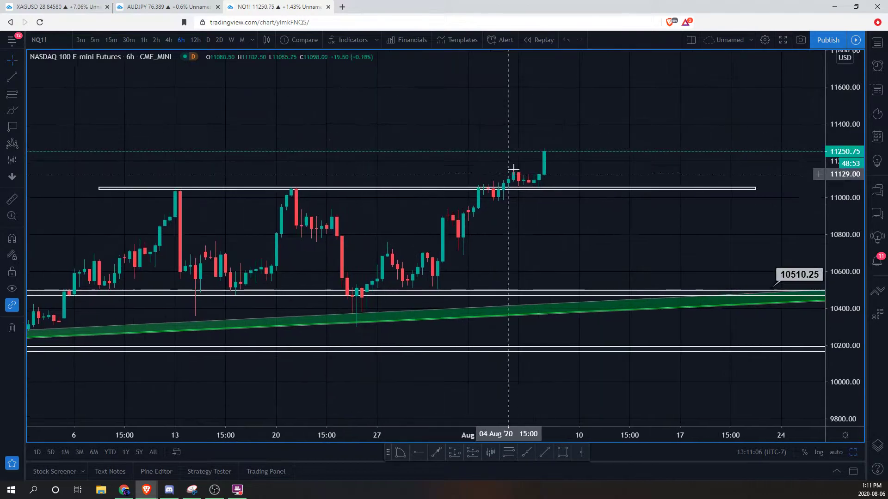
left_click(153, 41)
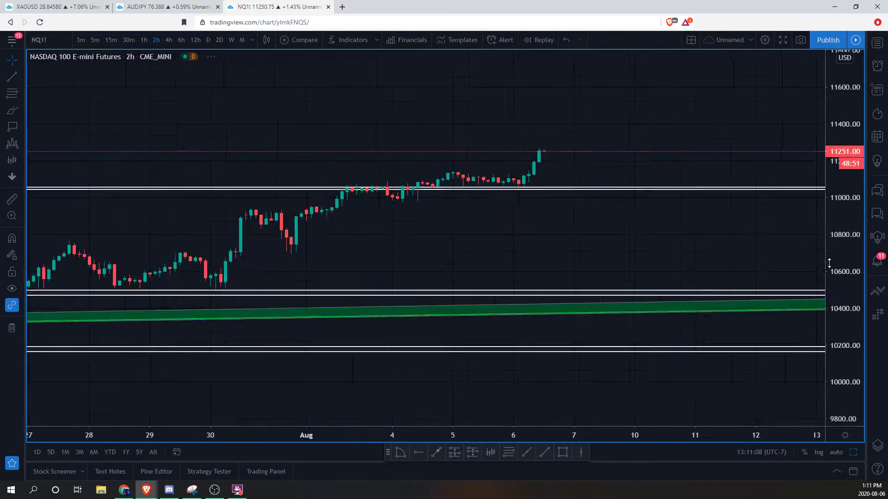
scroll(620, 225, "down", 5)
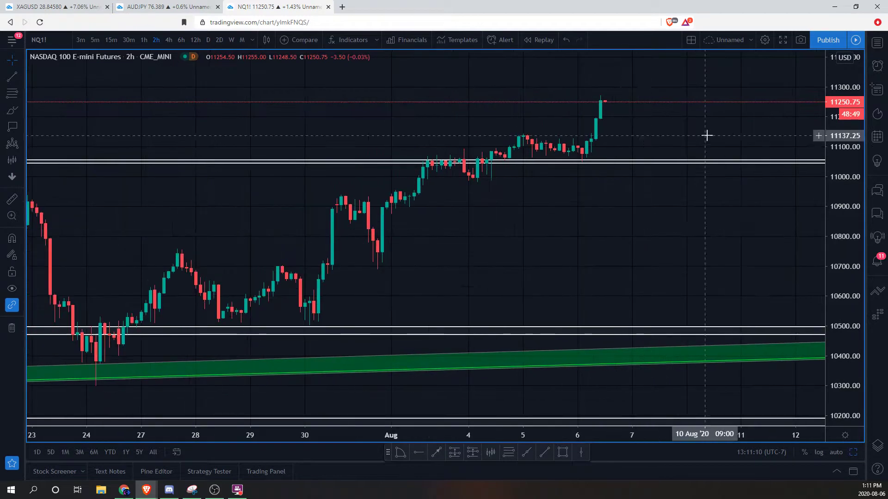
left_click_drag(619, 204, 614, 207)
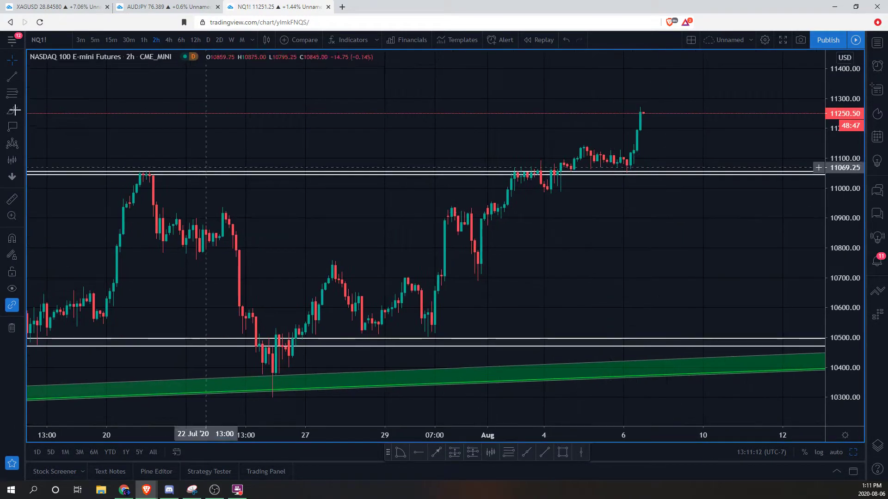
Draw a falling red trendline over the early-August pullback's highs, from 4 August at about 11156 to about 11070.
left_click(12, 76)
left_click(571, 142)
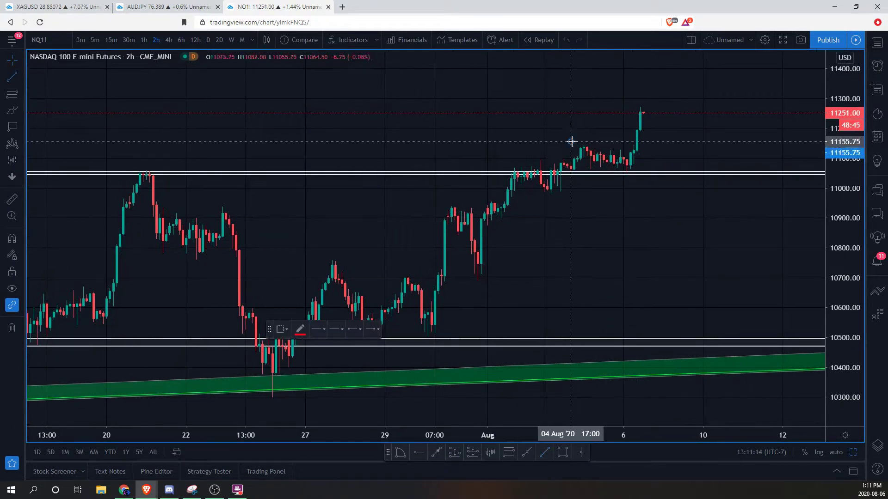
left_click(663, 167)
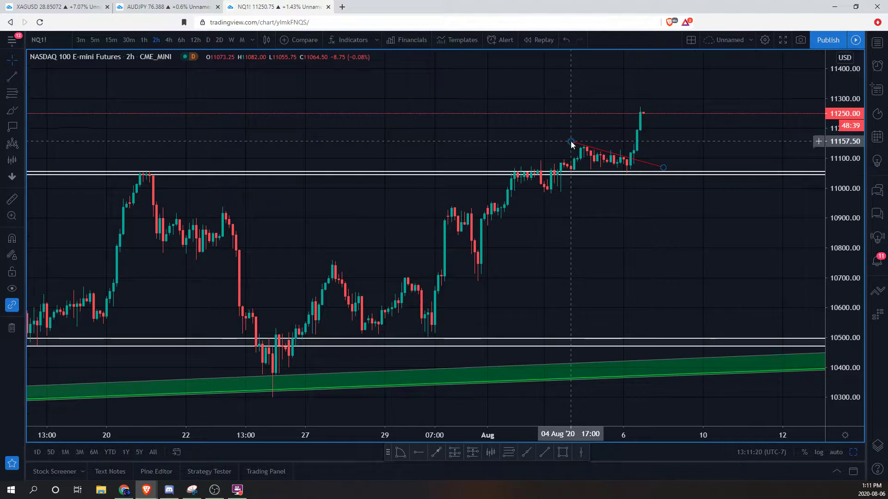
Draw a narrow red triangle along the falling August trendline, from 4 August at about 11156 down to the upper white level.
left_click(404, 455)
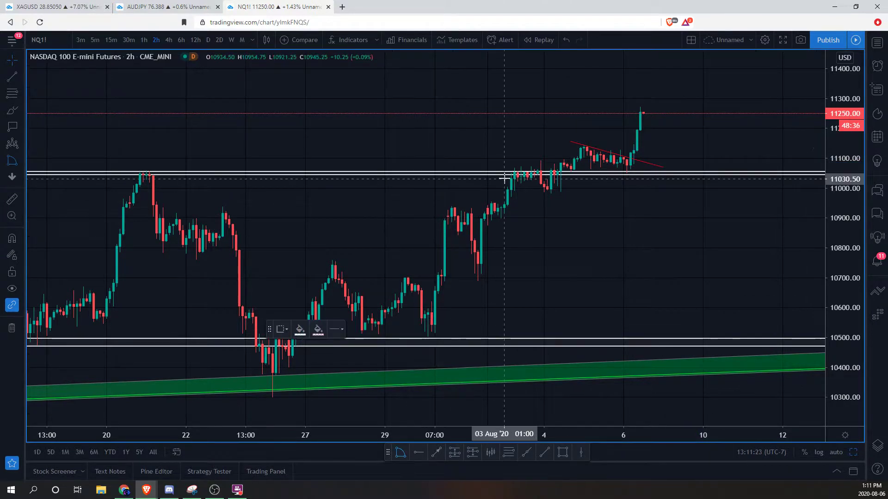
left_click(571, 143)
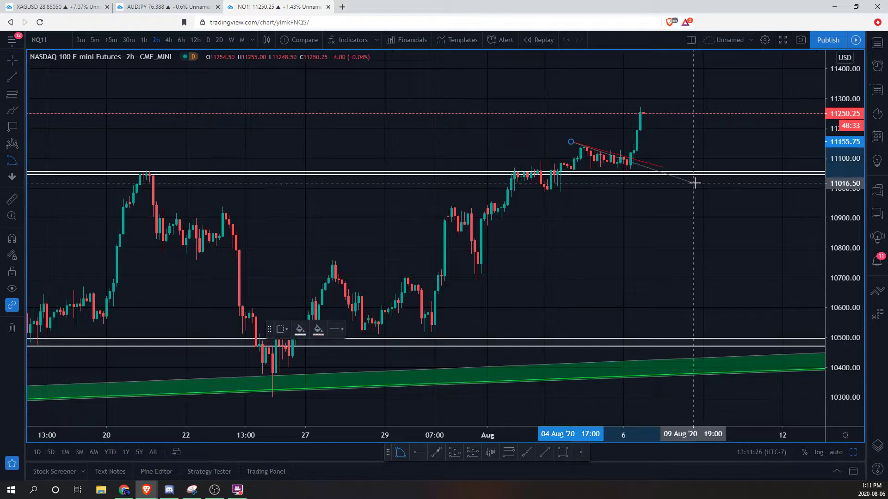
left_click(684, 171)
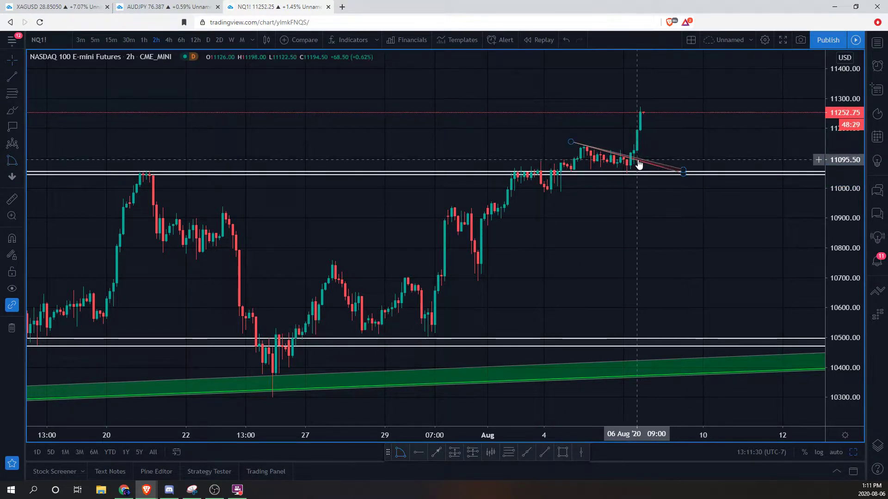
Set the chart to the 30-minute timeframe and draw a thin white rectangle at about 11110 across the 6 August breakout candles.
left_click(129, 41)
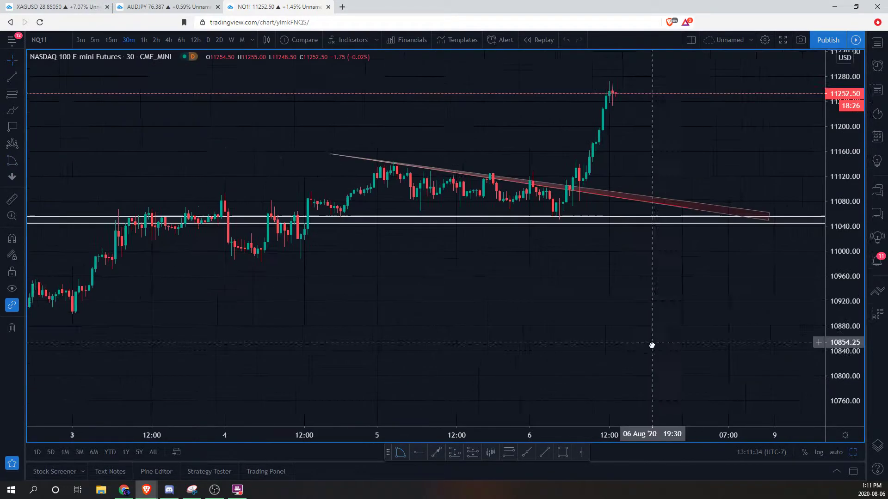
scroll(726, 155, "down", 2)
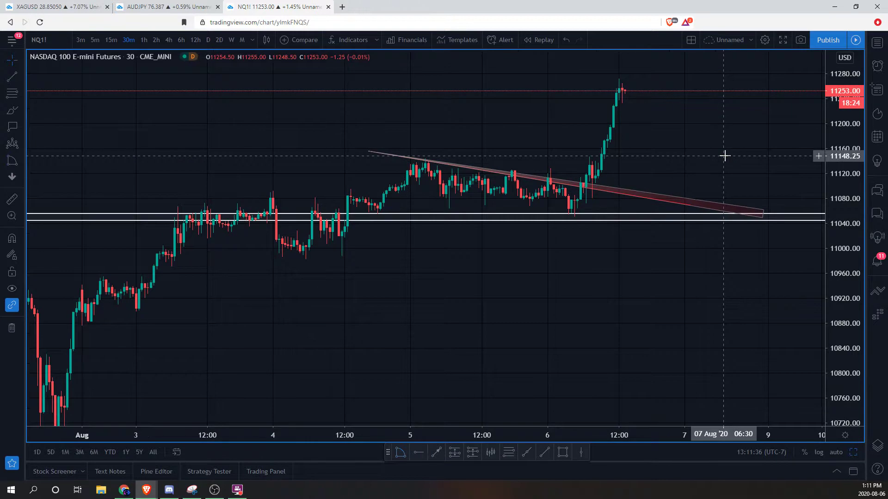
left_click(21, 127)
left_click(202, 149)
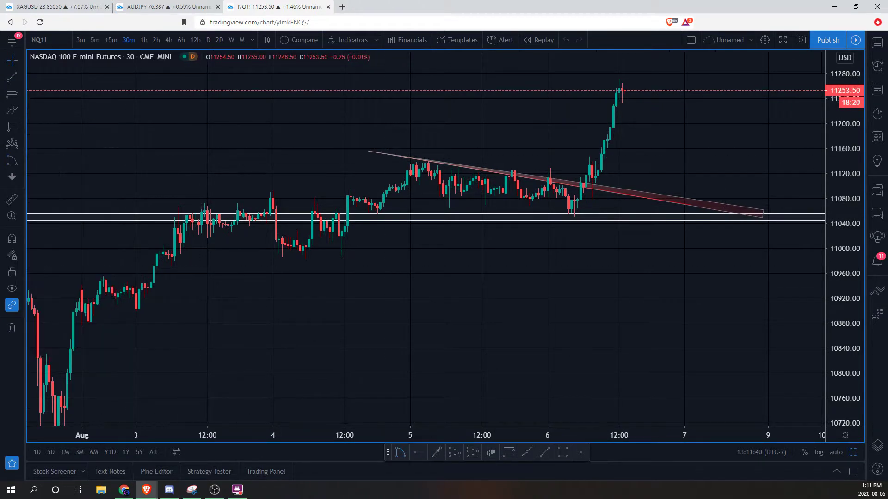
left_click(558, 457)
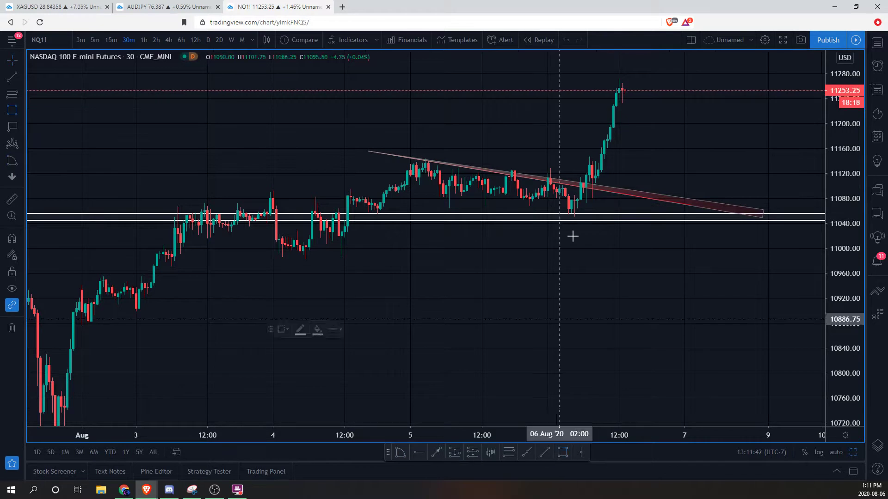
left_click(530, 177)
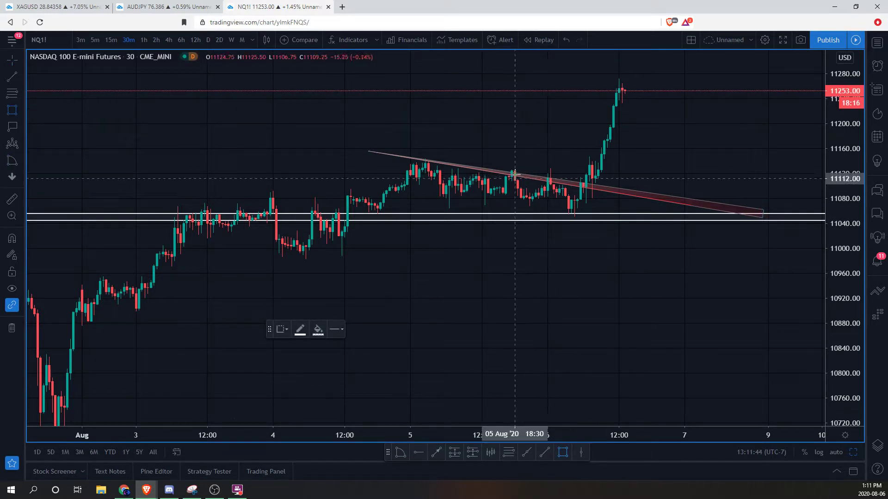
left_click(642, 180)
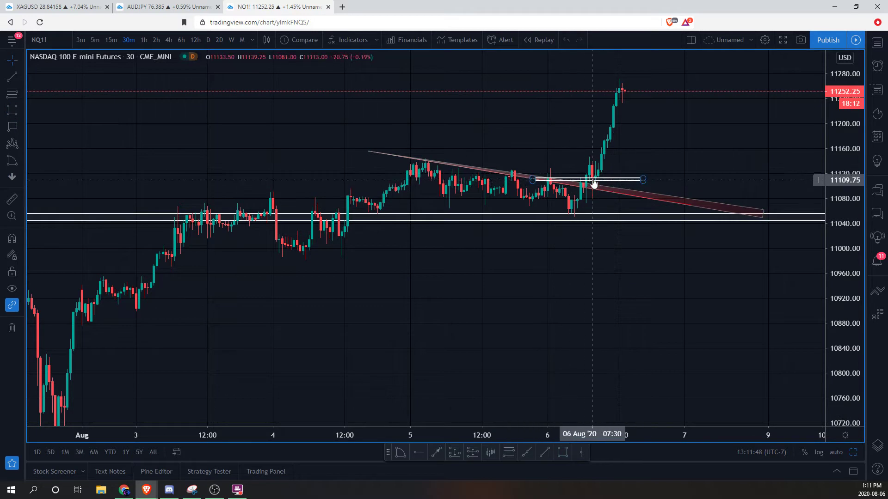
Draw a white arrow from 4 August at about 11056 to 5 August at about 11144, and place a copy rising from the white rectangle.
left_click_drag(739, 124, 734, 157)
left_click_drag(833, 176, 827, 206)
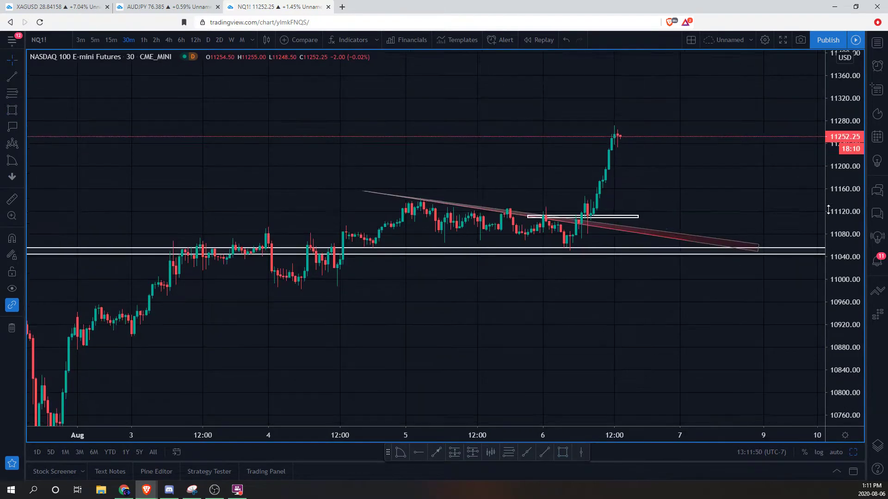
left_click(21, 77)
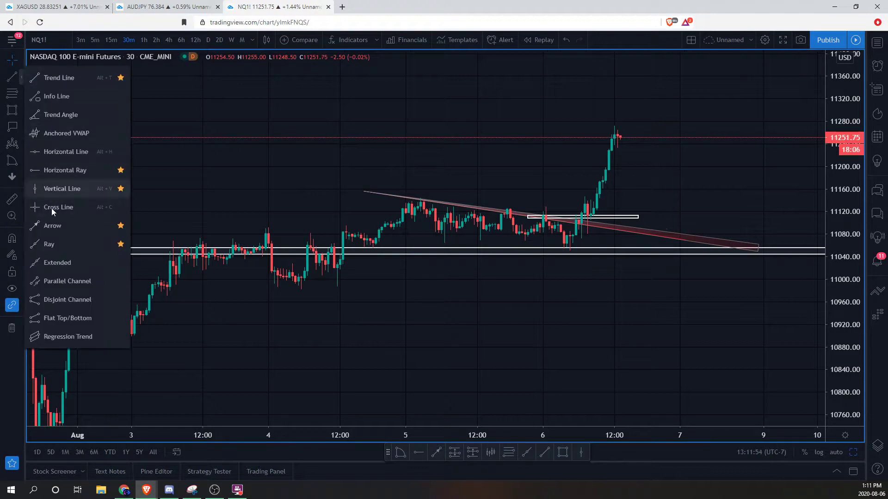
left_click(51, 226)
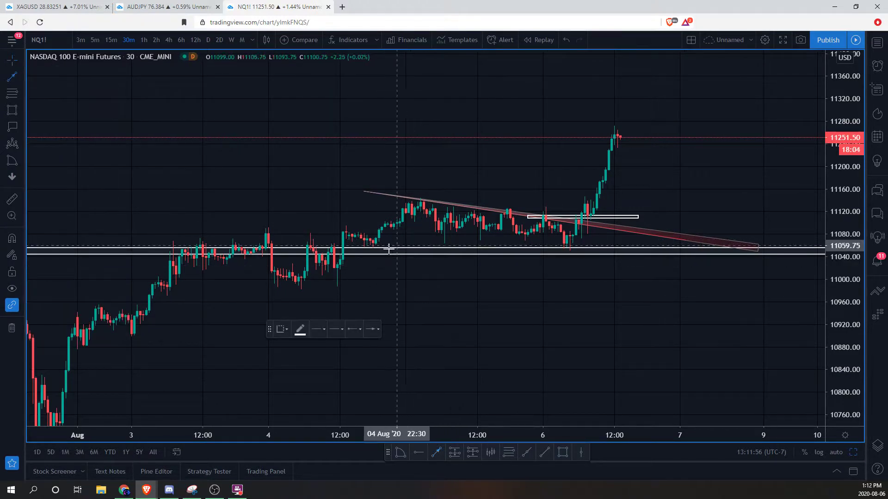
left_click(372, 247)
left_click(413, 197)
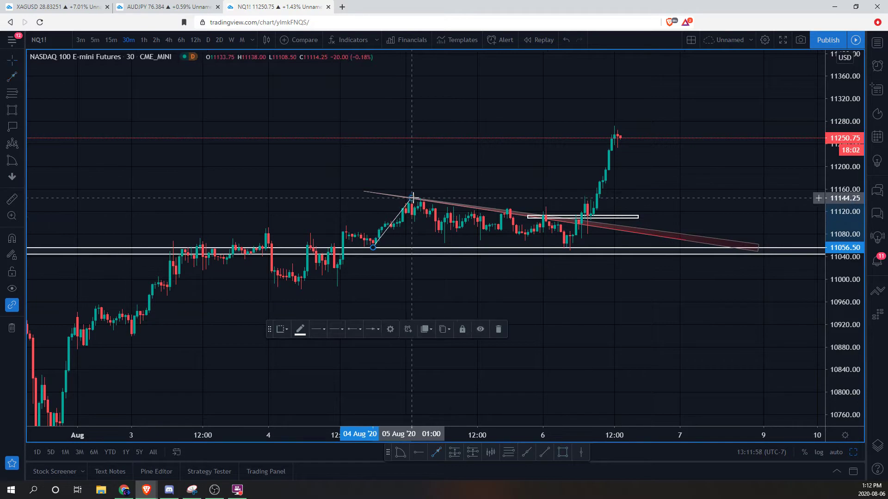
left_click_drag(393, 222, 527, 165)
left_click(544, 163)
Examine the August breakout against the July highs on the 2-hour timeframe.
scroll(545, 163, "down", 1)
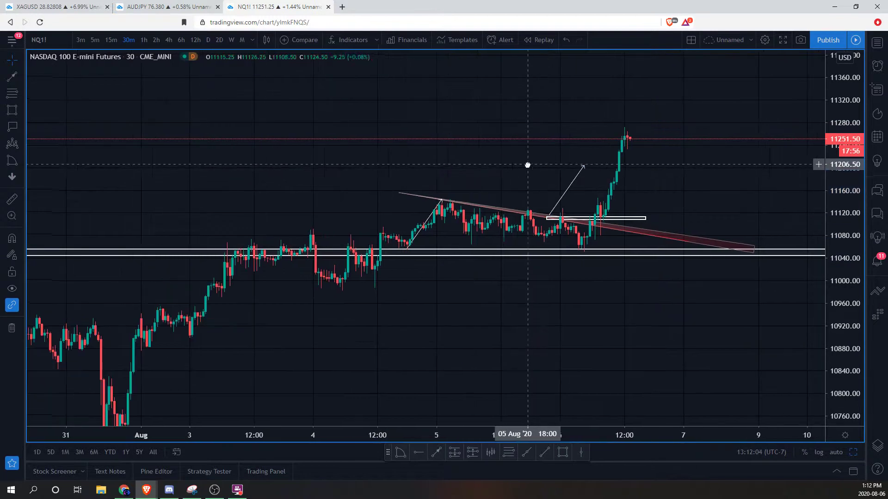
scroll(530, 165, "down", 1)
scroll(690, 292, "down", 1)
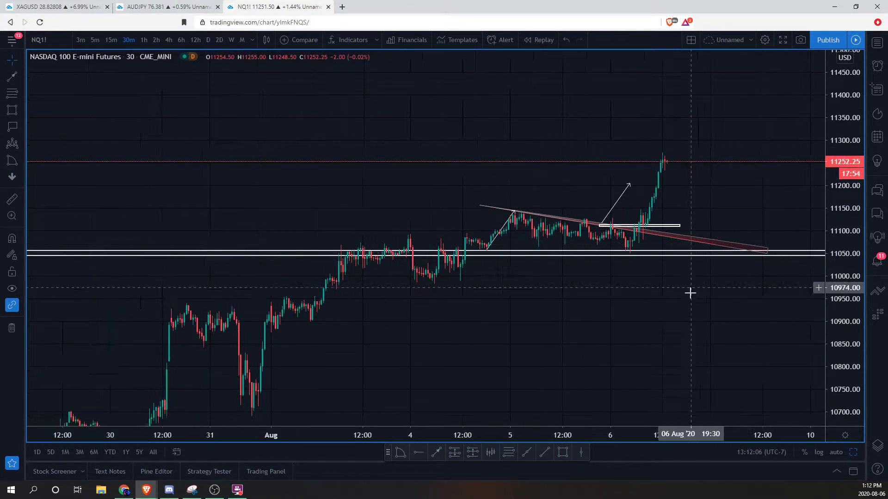
scroll(678, 278, "down", 1)
left_click(159, 40)
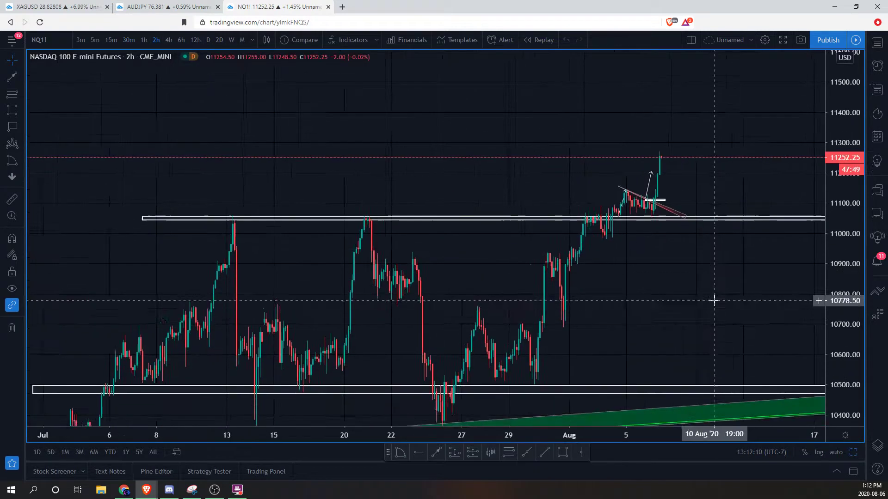
scroll(714, 301, "up", 1)
scroll(693, 251, "up", 1)
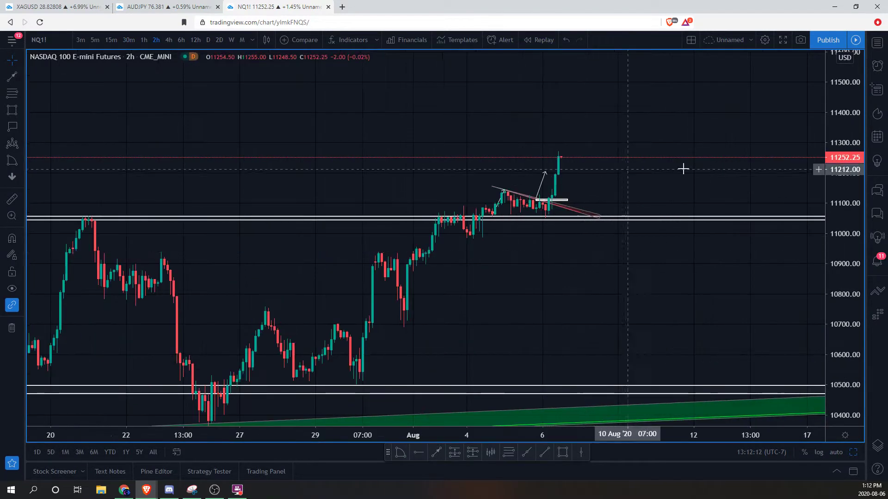
Set the 1-hour timeframe and draw a rising red trendline over the August highs, from 3 August at about 11059 to 9 August at about 11261.
left_click(144, 40)
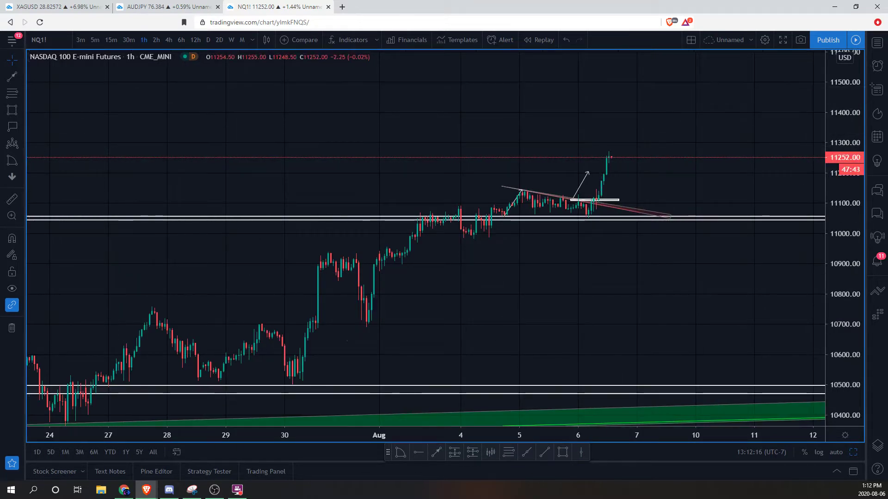
left_click(23, 76)
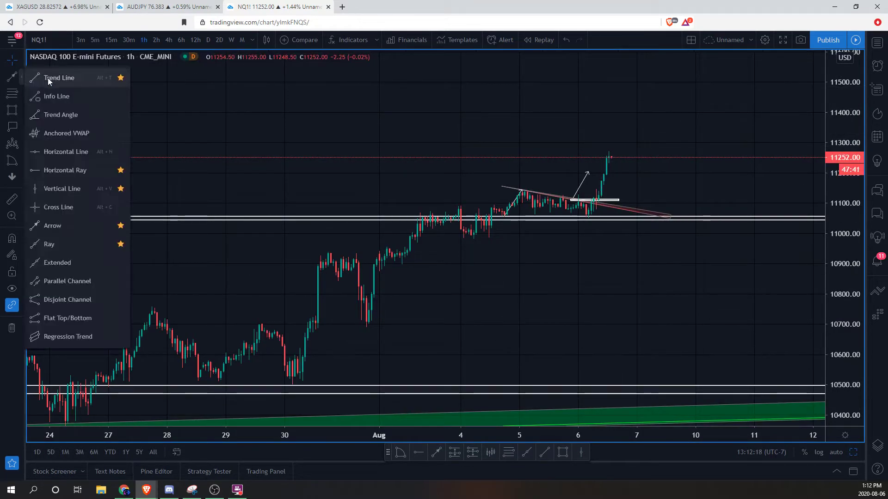
left_click(48, 78)
left_click(413, 215)
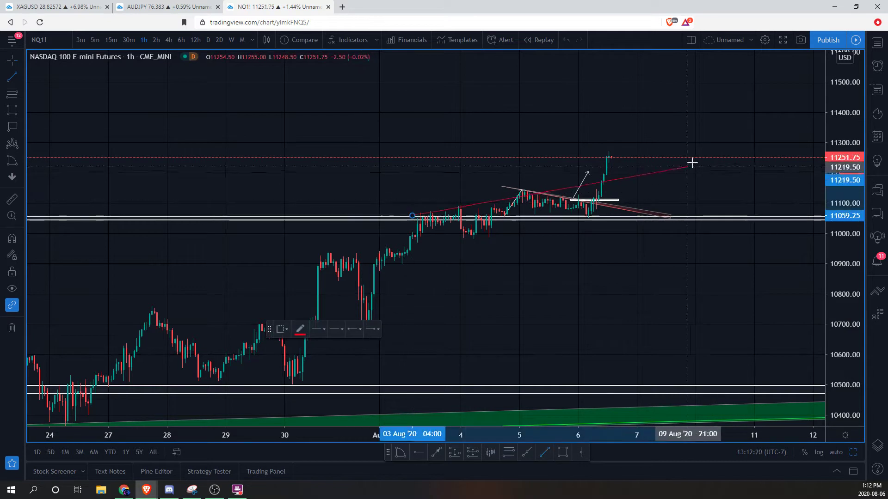
left_click(693, 155)
Adjust the rising red trendline to fit the early-August highs, starting it on 3 August at about 11061.
left_click_drag(413, 215, 394, 221)
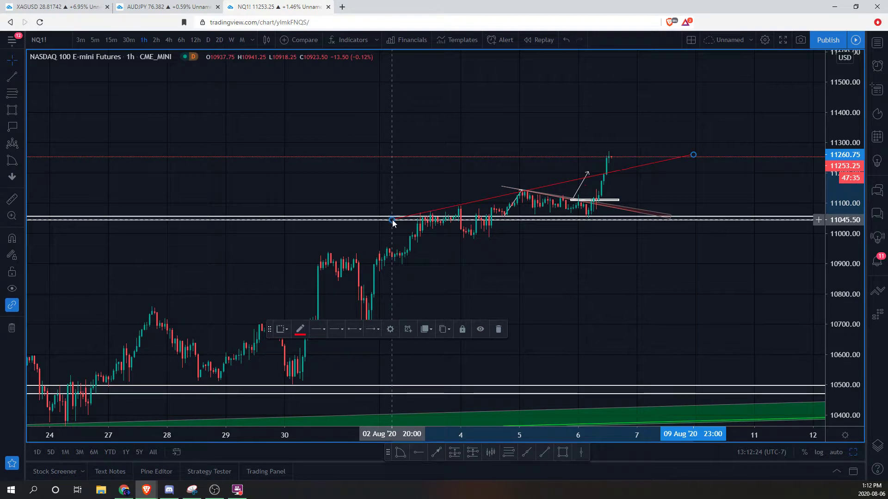
scroll(392, 220, "down", 4)
left_click_drag(557, 236, 534, 190)
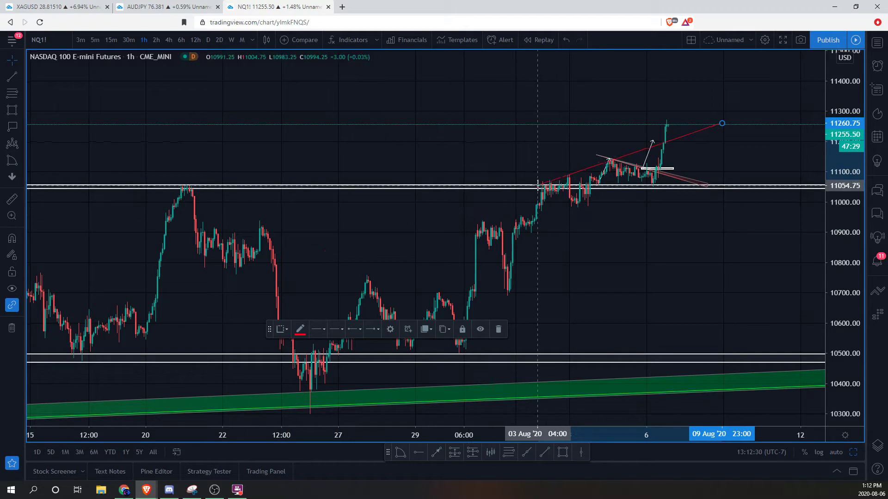
scroll(498, 234, "up", 5)
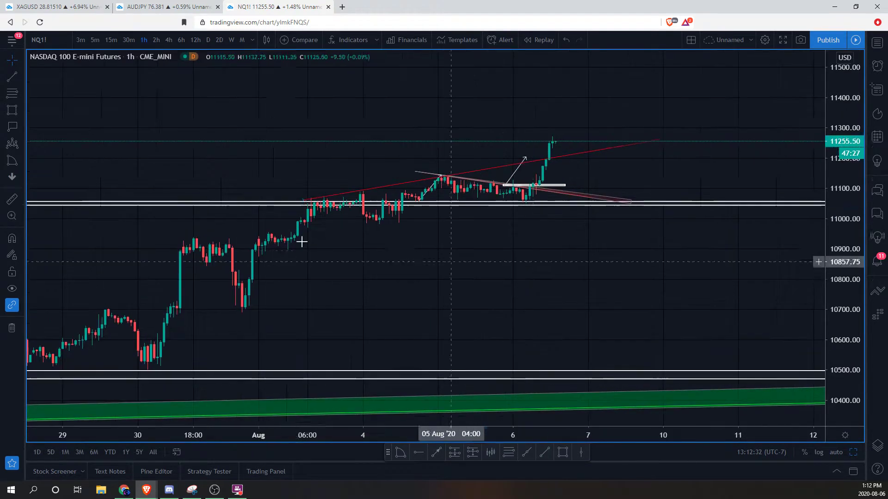
left_click(301, 200)
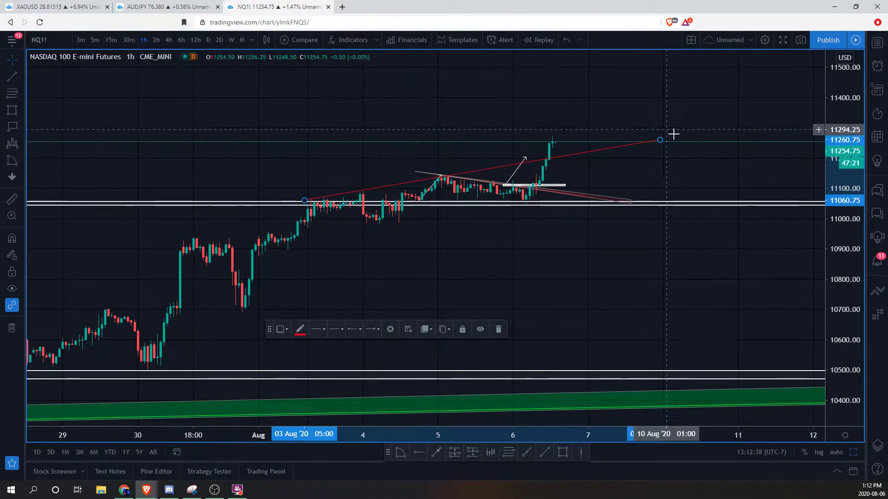
left_click(654, 126)
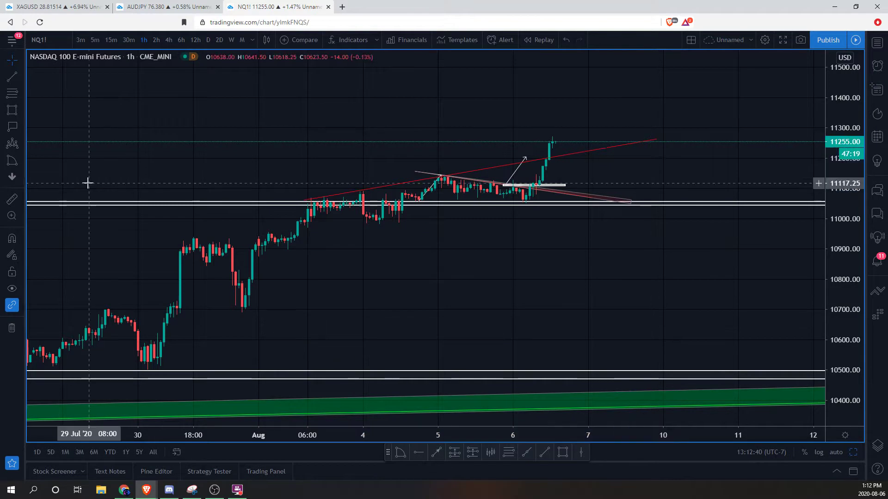
Draw a narrow red triangle along the rising trendline, from 3 August at about 11061 to 10 August between about 11270 and 11282.
left_click(12, 160)
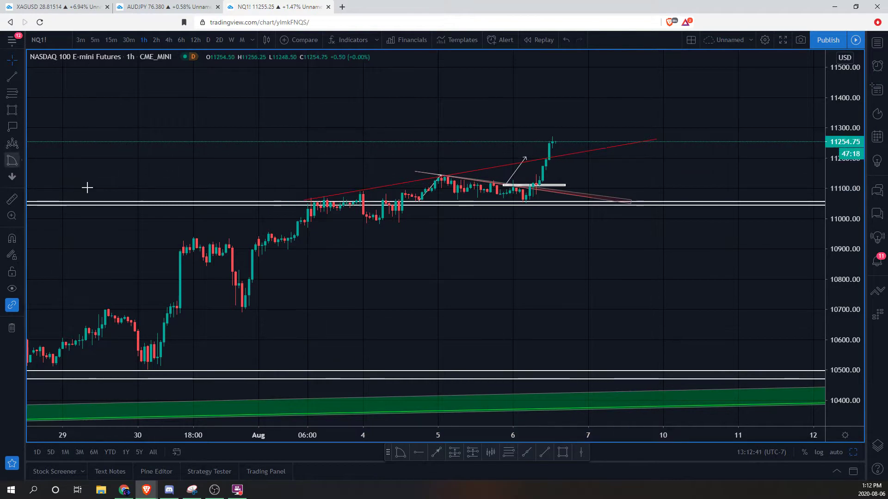
left_click(304, 200)
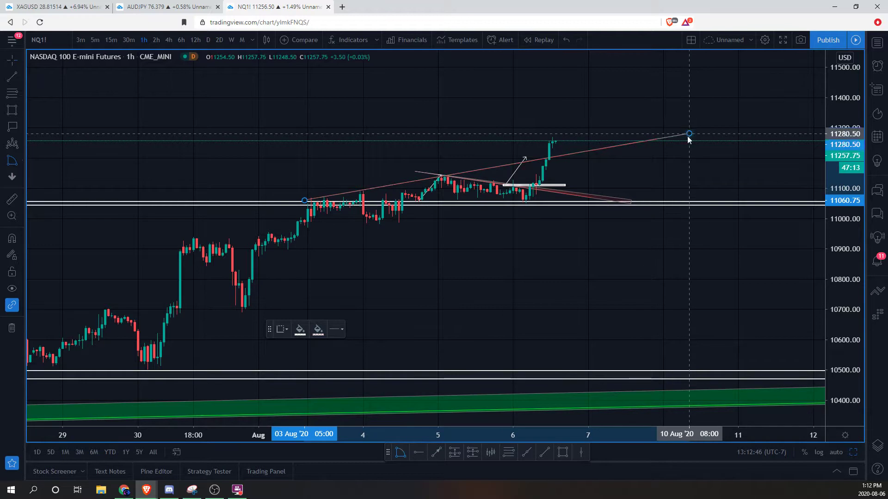
left_click(687, 136)
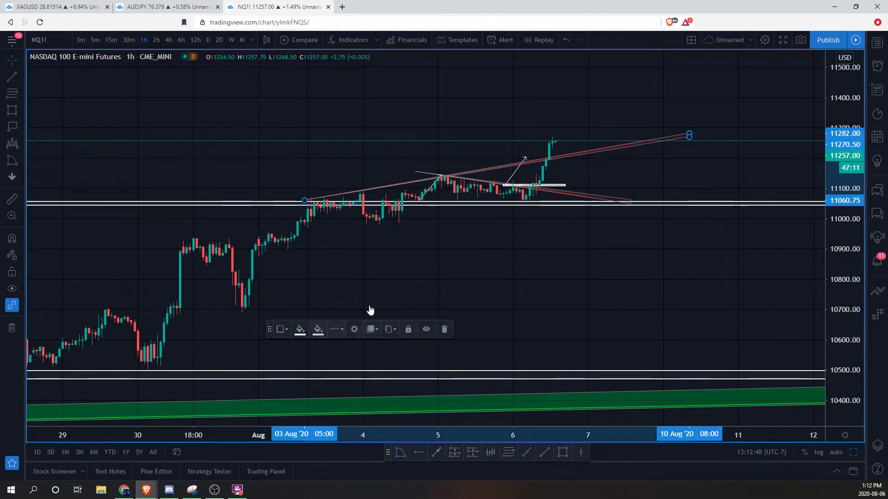
left_click(548, 225)
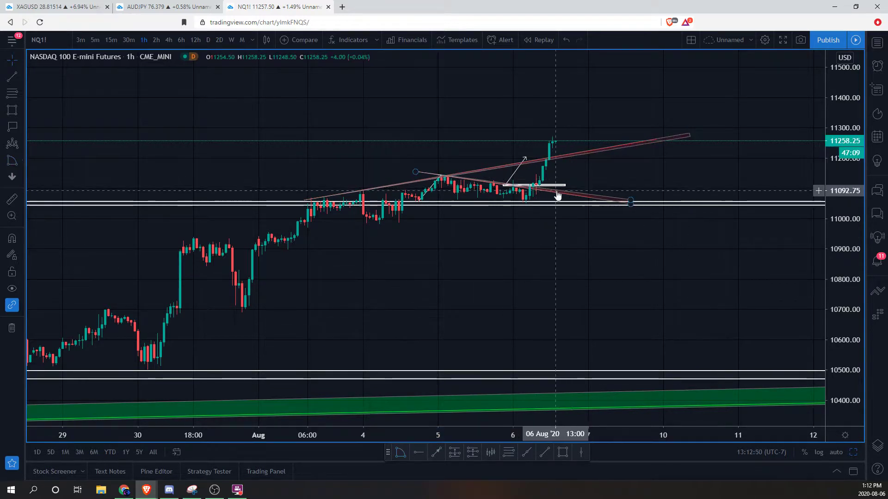
Delete the copied white arrow and the thin white rectangle beside the 6 August breakout.
left_click(519, 175)
key("Delete")
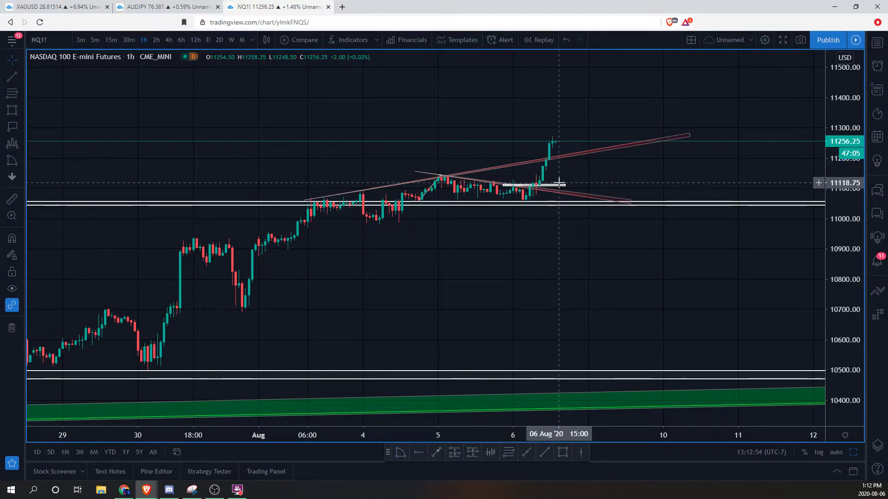
left_click(561, 186)
key("Delete")
Draw a rising red trendline under the August lows, from 30 July at about 10832 to 10 August at about 11206.
scroll(555, 248, "down", 2)
left_click_drag(550, 284, 535, 282)
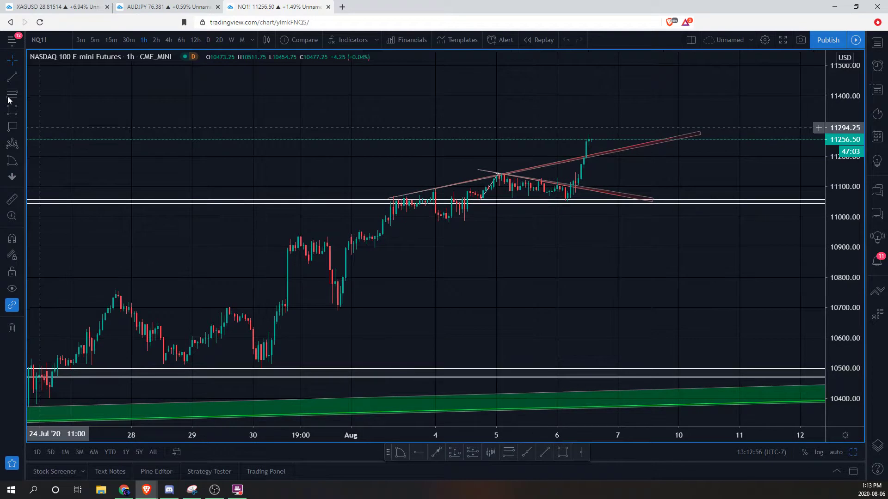
left_click(12, 76)
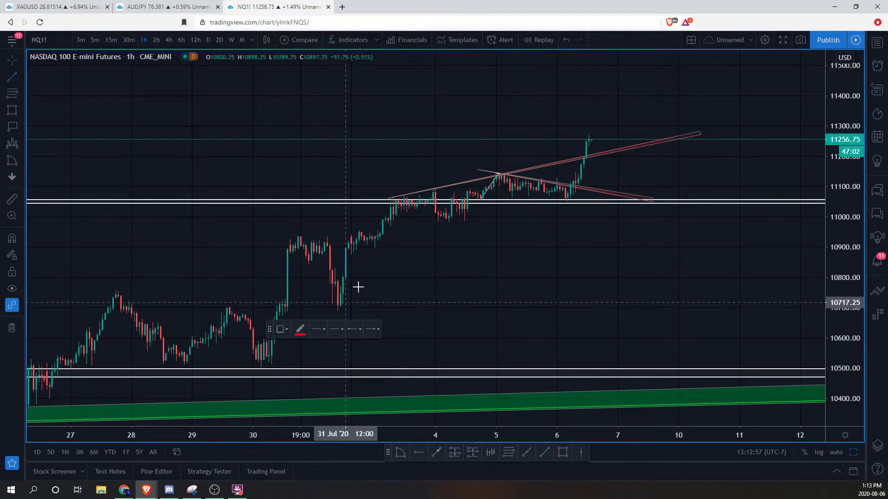
left_click(353, 253)
left_click(719, 154)
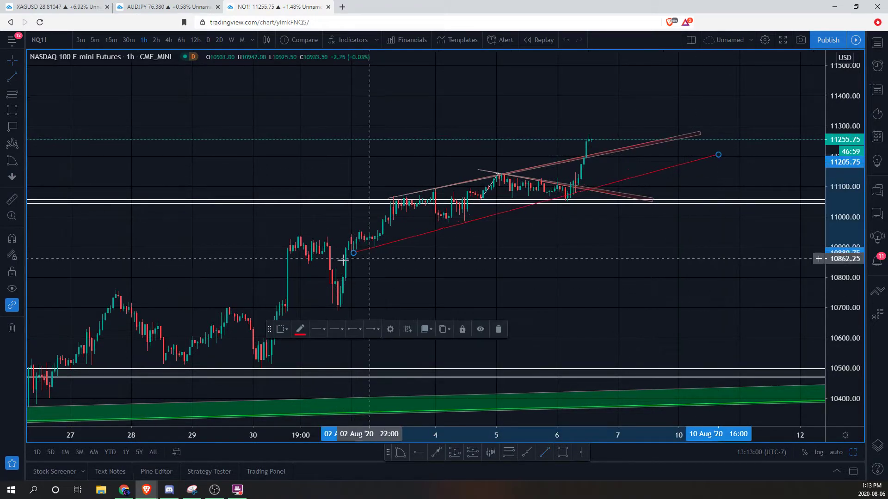
left_click_drag(307, 261, 282, 268)
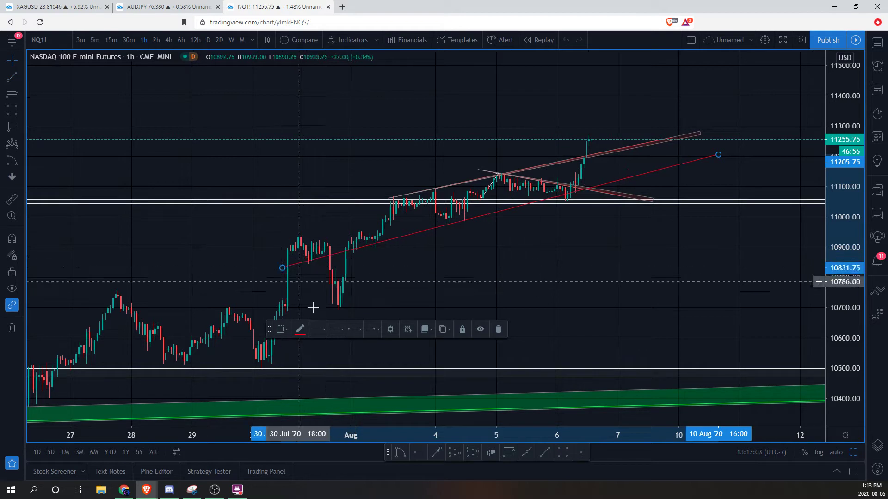
Recolour the lower rising trendline green and move its start to 31 July at about 10896.
left_click(298, 330)
left_click(331, 355)
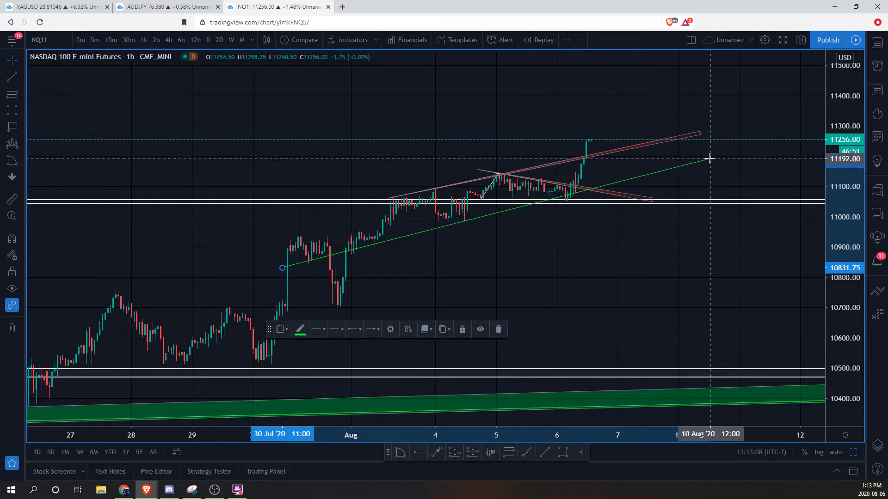
left_click_drag(281, 268, 341, 248)
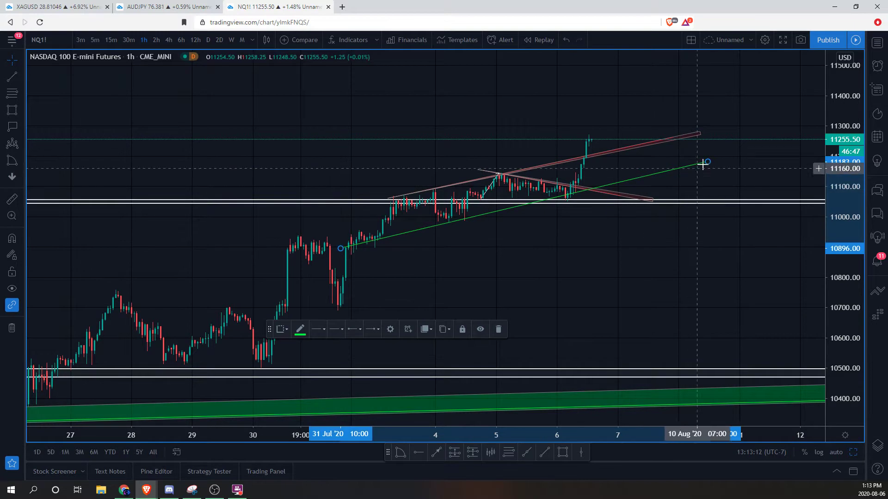
Lower the green trendline's end on 10 August and draw a narrow green triangle along it, ending 10 August between about 11165 and 11181.
left_click_drag(707, 161, 699, 169)
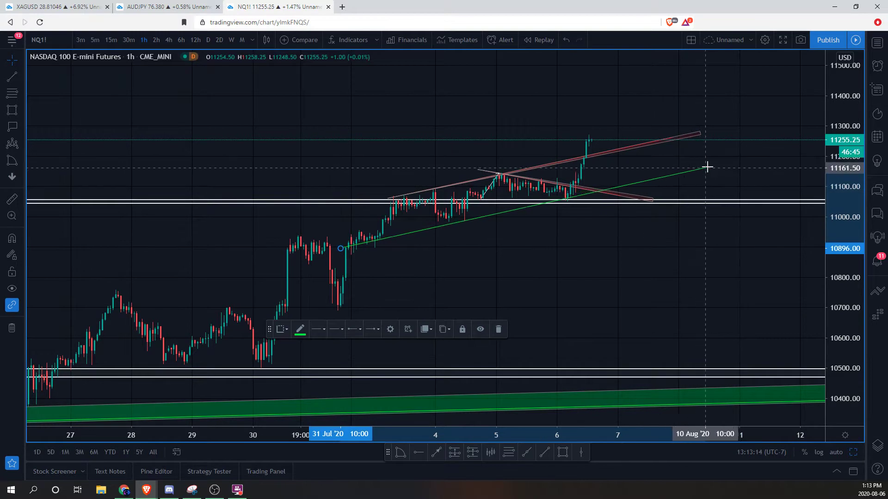
left_click(162, 162)
left_click(10, 160)
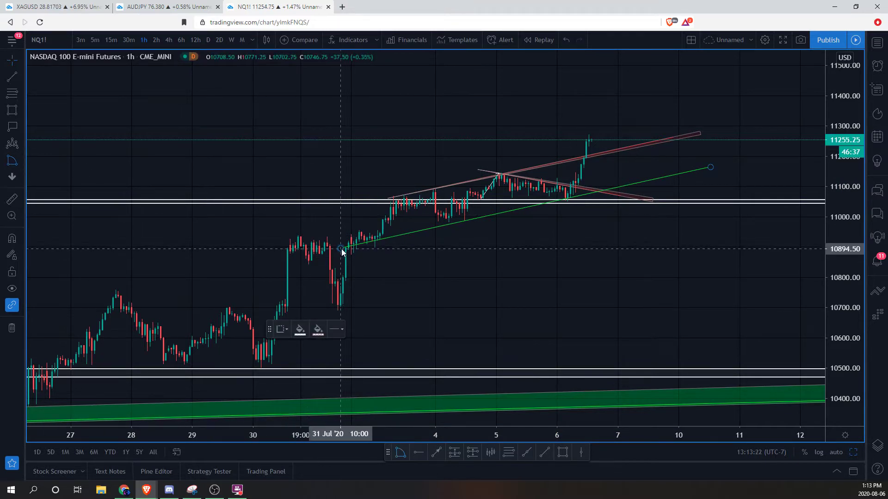
left_click_drag(728, 163, 728, 164)
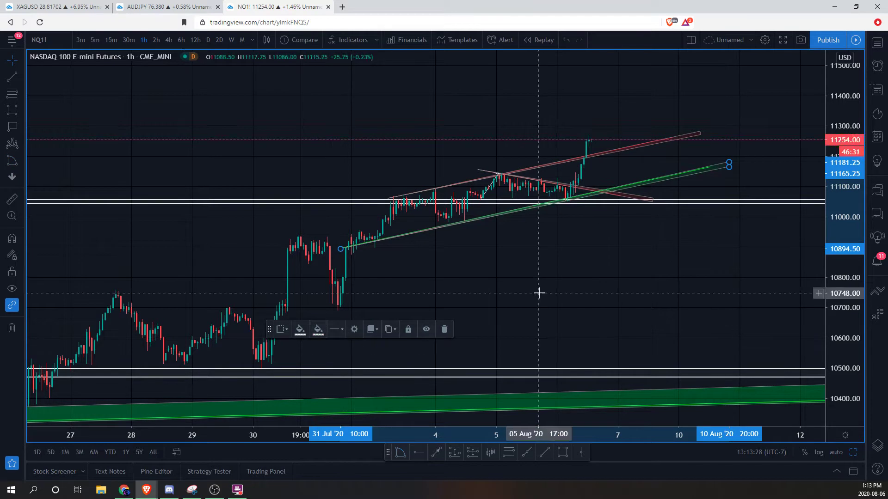
left_click_drag(540, 293, 537, 296)
Draw a dashed white rising trendline from 30 July at about 10927 to 10 August at about 11236.
left_click(12, 77)
left_click(293, 237)
left_click(285, 243)
left_click(723, 149)
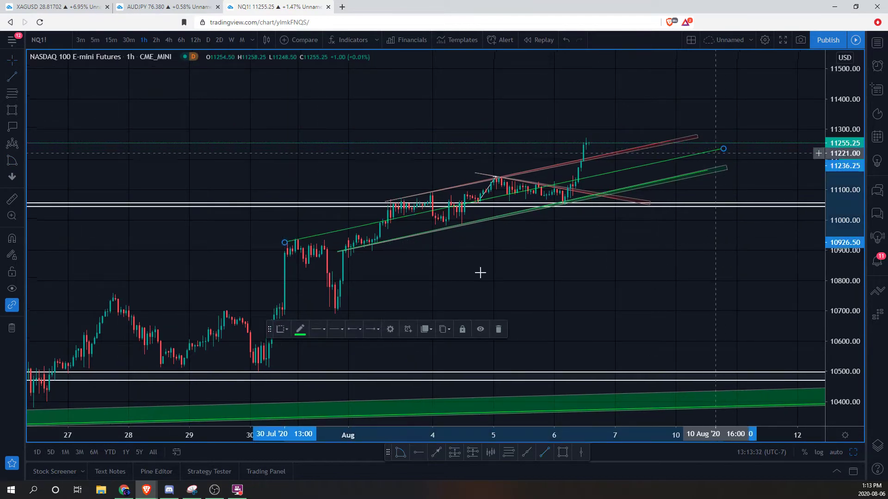
left_click(299, 328)
left_click(370, 344)
left_click(336, 330)
left_click(359, 357)
left_click_drag(628, 264, 613, 304)
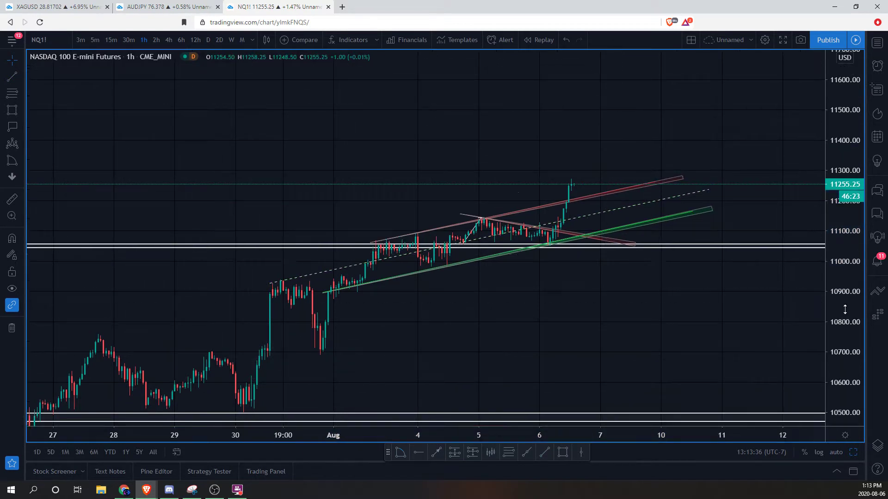
On the 15-minute timeframe, place a thin white rectangle from 6 August 10:00 to 7 August 04:45, between about 11210 and 11215.
left_click_drag(844, 309, 814, 185)
scroll(467, 116, "up", 4)
left_click_drag(460, 107, 601, 158)
scroll(608, 161, "up", 4)
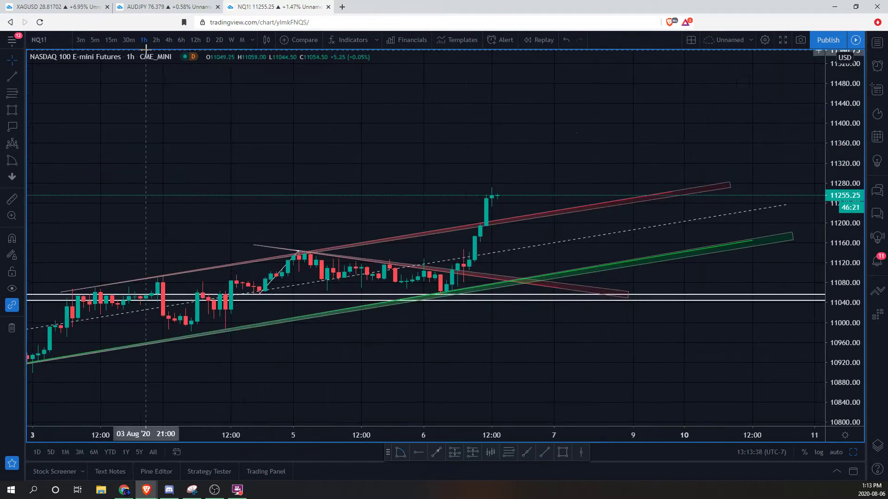
left_click(128, 40)
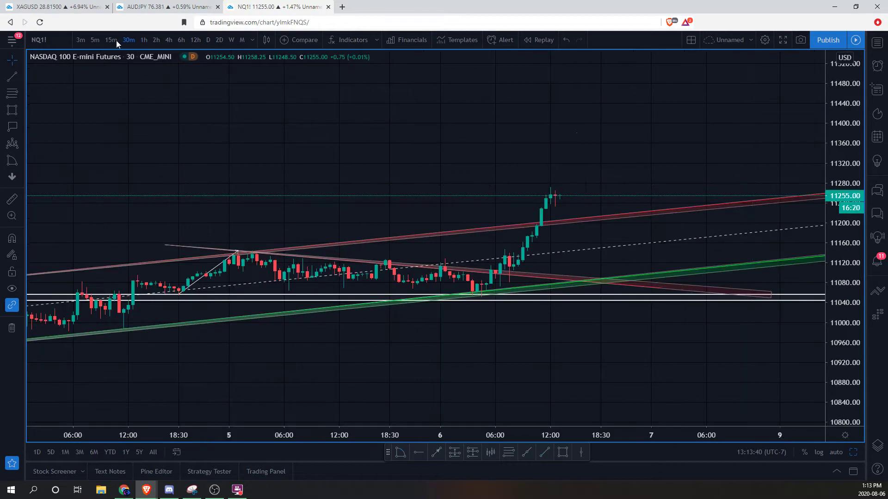
scroll(676, 138, "down", 2)
left_click_drag(658, 137, 578, 139)
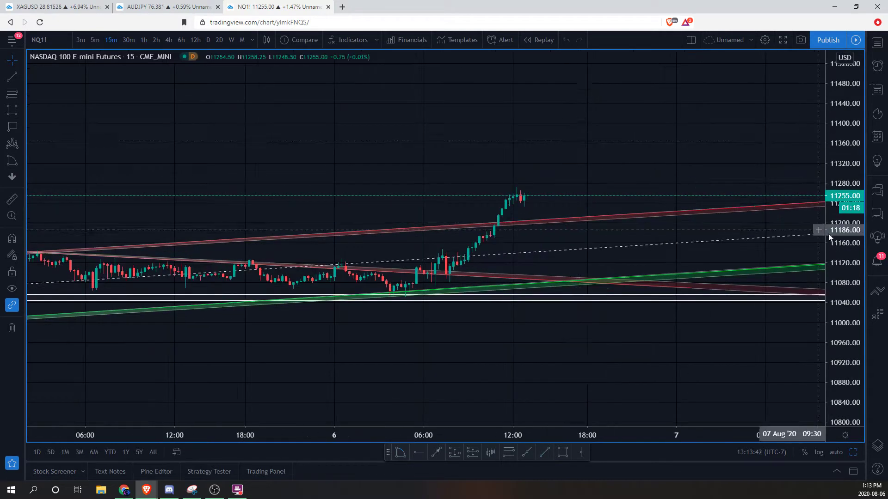
left_click_drag(829, 234, 821, 170)
left_click(11, 110)
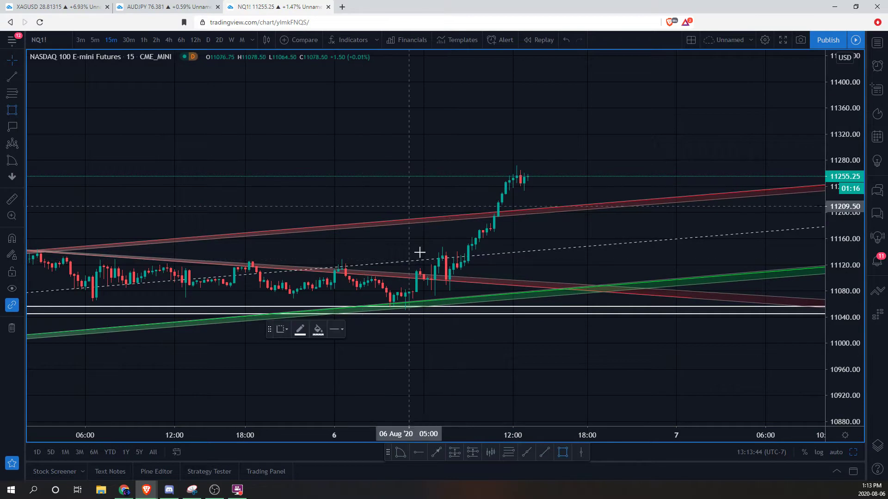
left_click(465, 215)
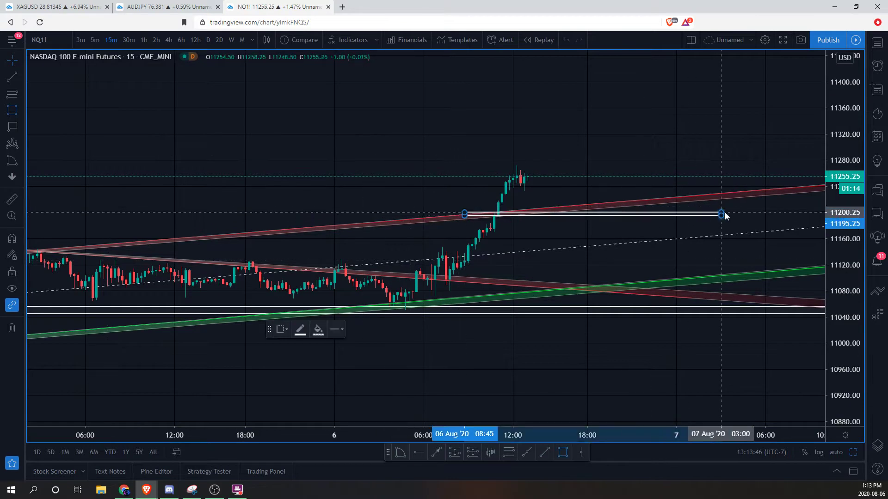
left_click(729, 214)
left_click_drag(710, 215, 725, 204)
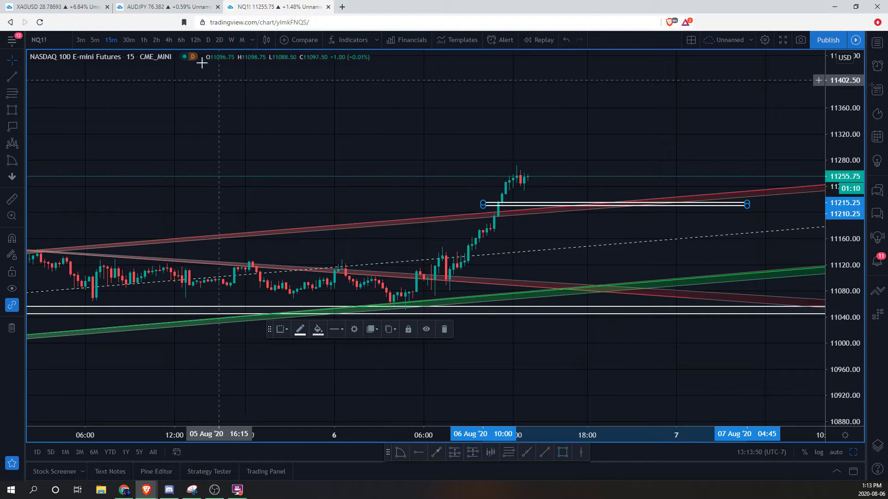
Switch to the 5-minute timeframe and shift the white rectangle to start on 6 August at 10:50, between about 11209.5 and 11214.5.
left_click(129, 41)
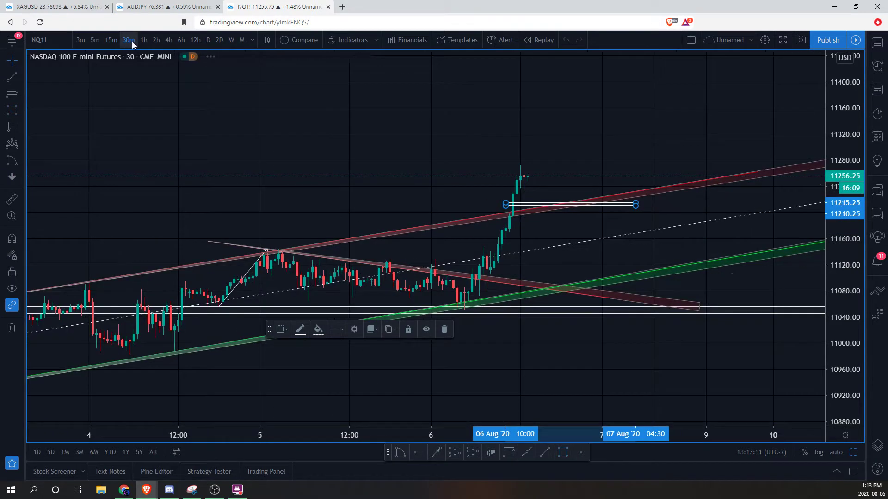
left_click(142, 42)
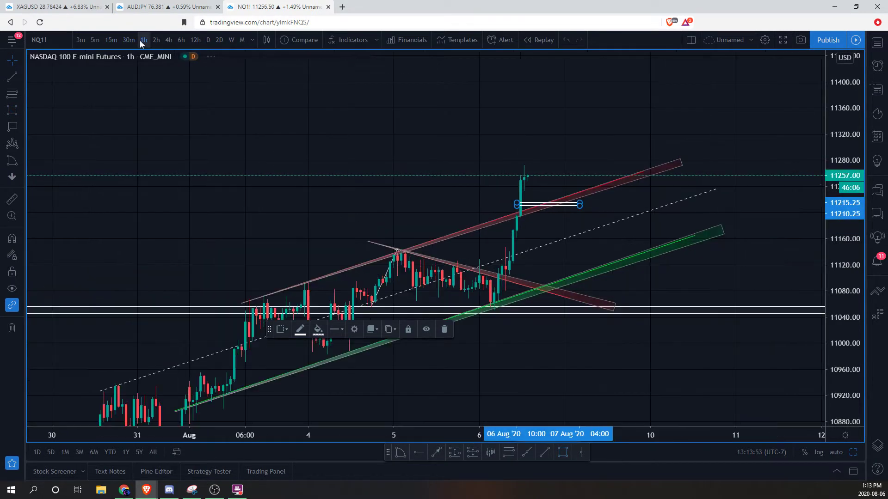
left_click(106, 41)
left_click(96, 41)
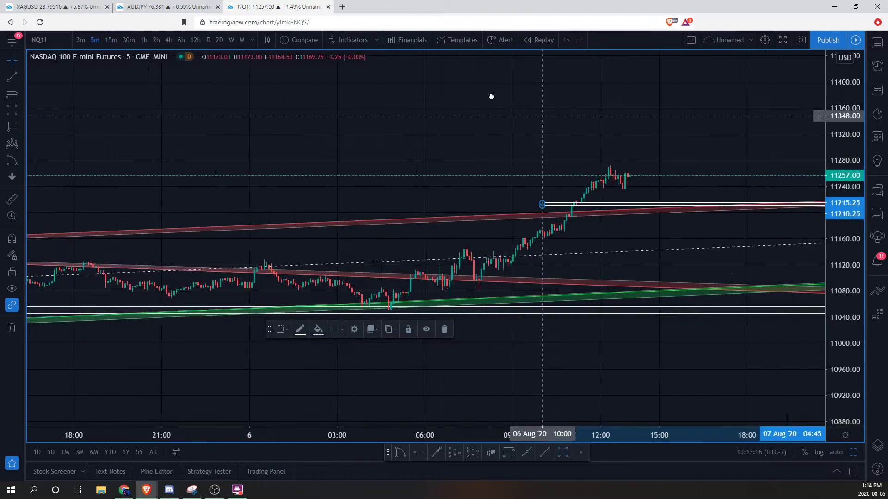
left_click_drag(380, 203, 404, 200)
Draw a dashed white line falling from the 6 August peak at about 11272 through the white rectangle to about 11200 at 21:00.
scroll(705, 193, "down", 5)
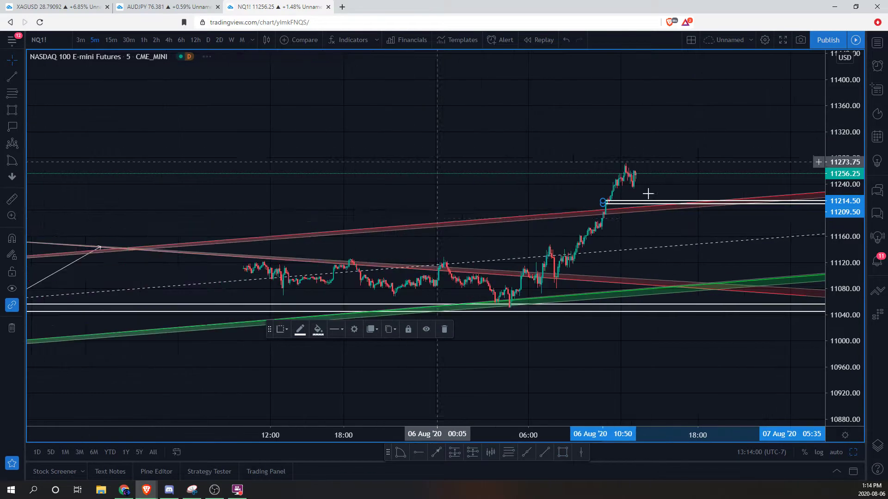
scroll(683, 209, "down", 2)
scroll(402, 134, "up", 3)
left_click_drag(453, 138, 169, 126)
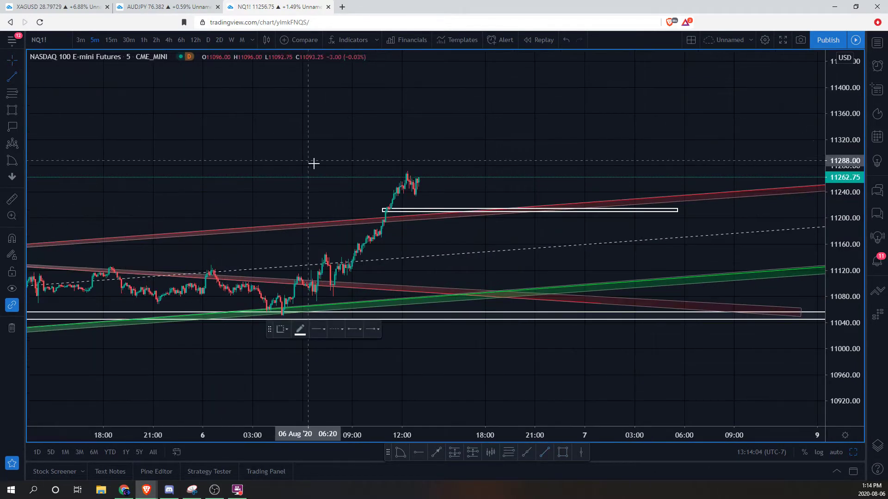
left_click(397, 171)
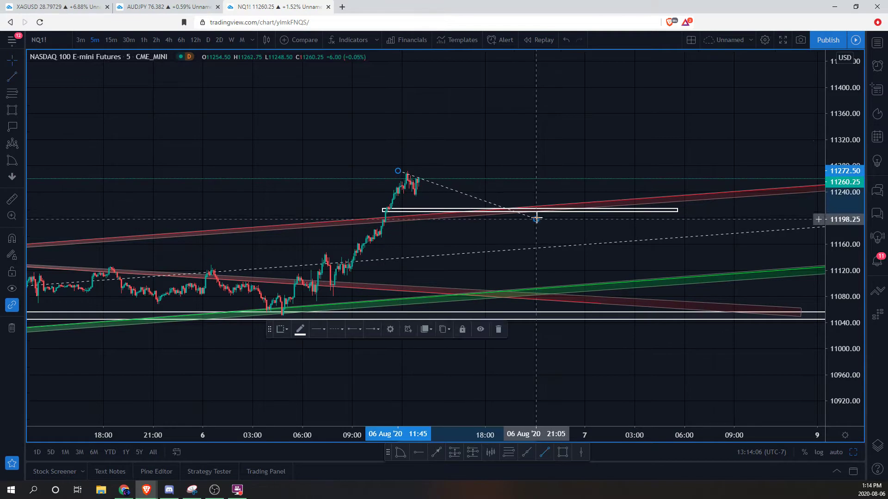
left_click(532, 218)
Brush a red projected path from the 6 August price down to the white rectangle, rising in waves to about 11340 on 7 August.
scroll(479, 119, "down", 2)
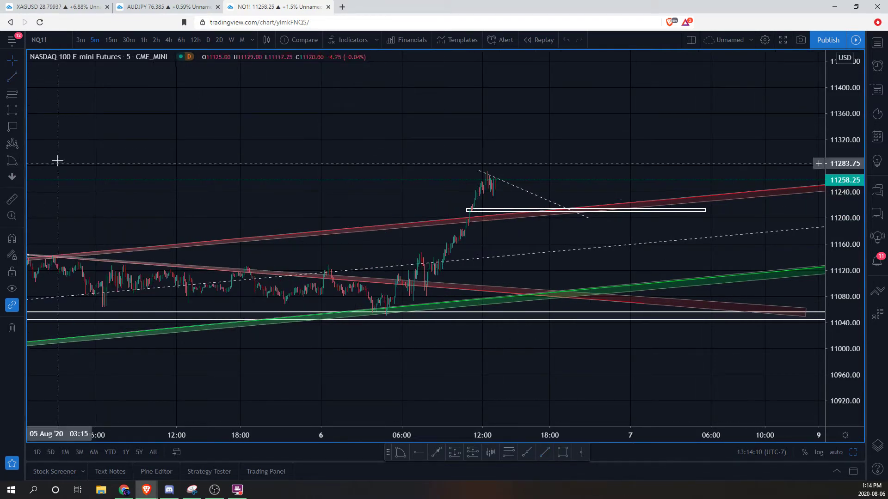
left_click(21, 111)
left_click(33, 111)
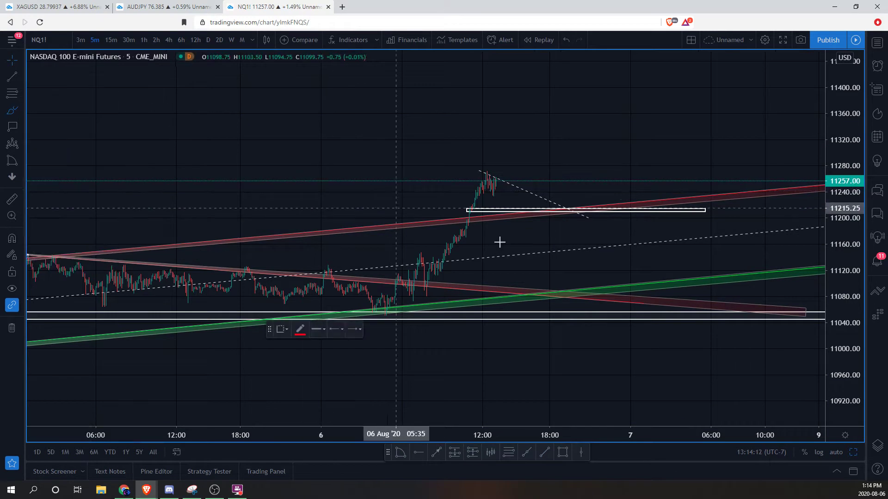
mouse_move(492, 181)
left_mouse_down()
mouse_move(522, 203)
mouse_move(578, 203)
mouse_move(622, 185)
mouse_move(682, 124)
mouse_move(696, 134)
left_mouse_up()
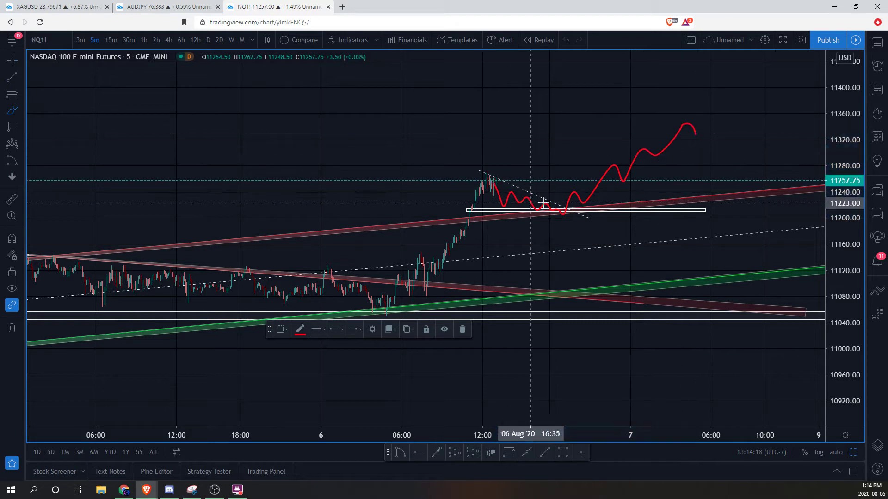
left_click_drag(598, 203, 601, 204)
left_click(500, 103)
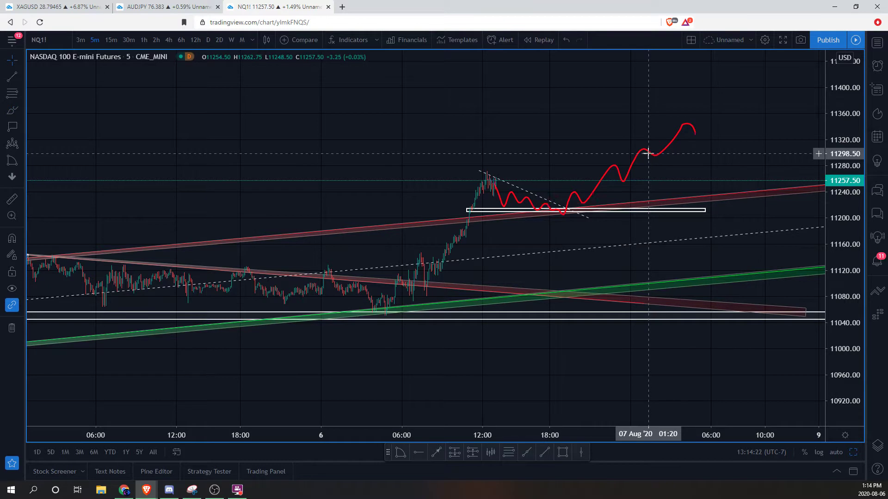
Remove the red brushed path and the dashed falling line from the chart.
key("ctrl+z")
right_click(526, 120)
left_click(404, 127)
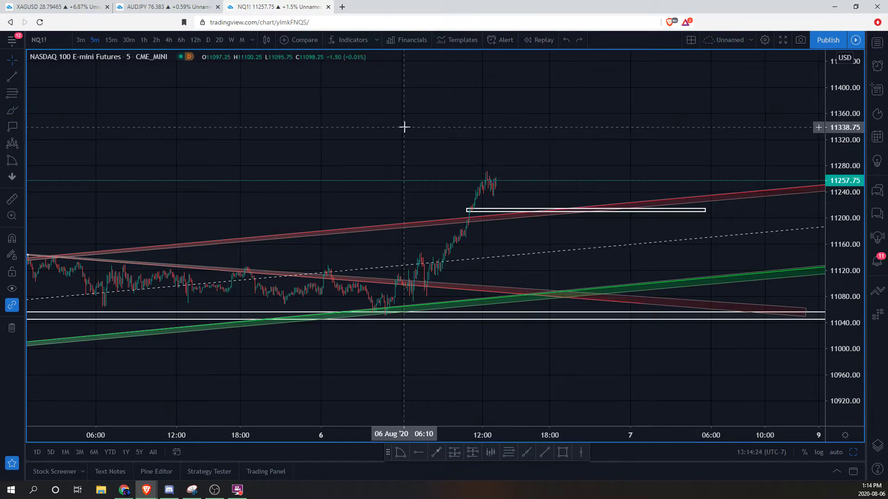
Examine the NASDAQ 100's rising August structure on the 1-hour and 30-minute timeframes.
left_click_drag(429, 161, 570, 184)
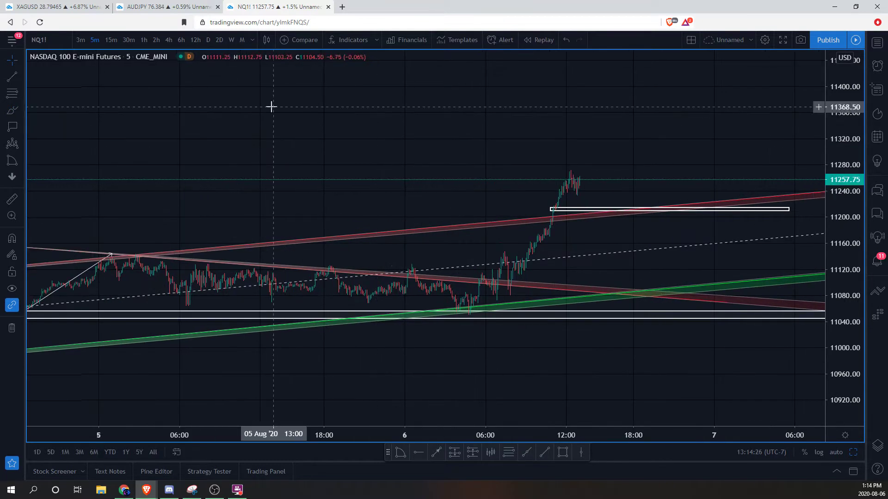
left_click(144, 40)
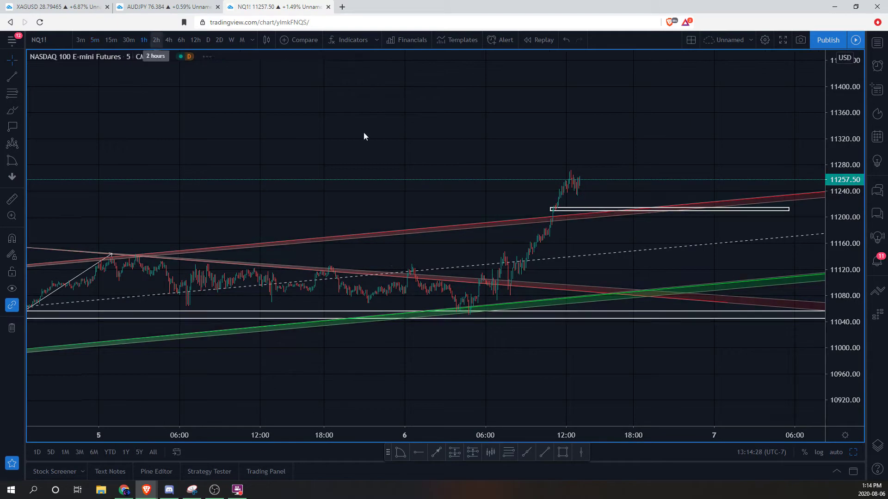
scroll(812, 192, "down", 3)
scroll(571, 152, "up", 5)
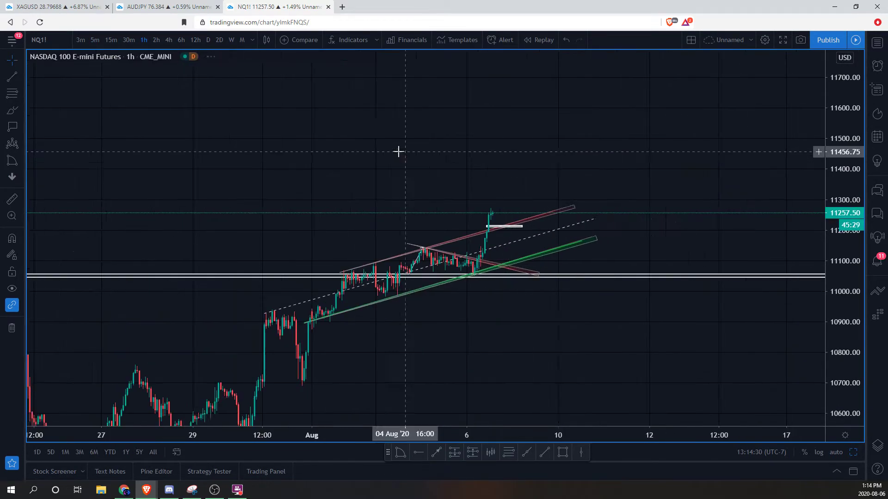
left_click(125, 41)
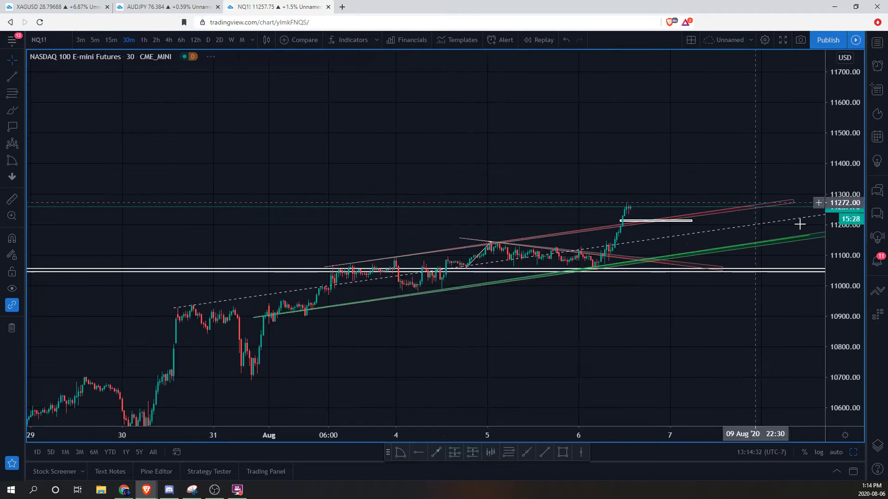
left_click_drag(835, 258, 836, 203)
left_click_drag(676, 128, 646, 105)
scroll(704, 148, "down", 1)
left_click_drag(704, 147, 681, 144)
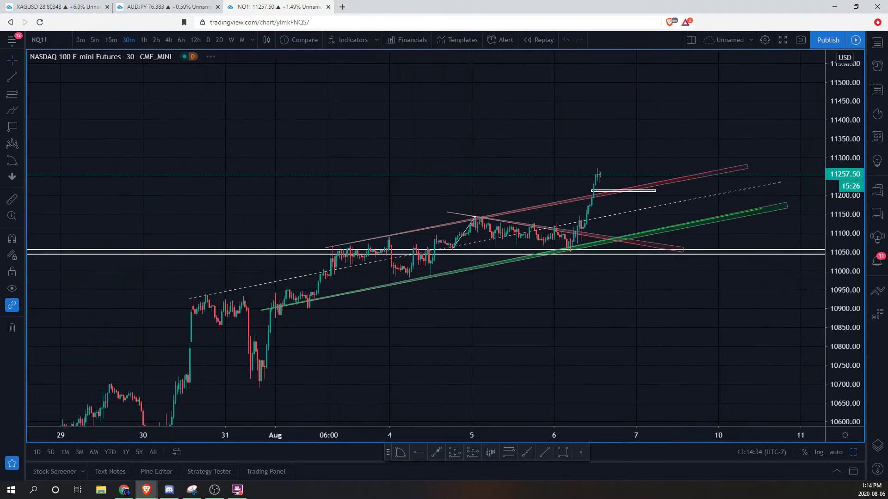
left_click_drag(852, 195, 853, 245)
scroll(804, 250, "down", 2)
left_click_drag(753, 337, 770, 323)
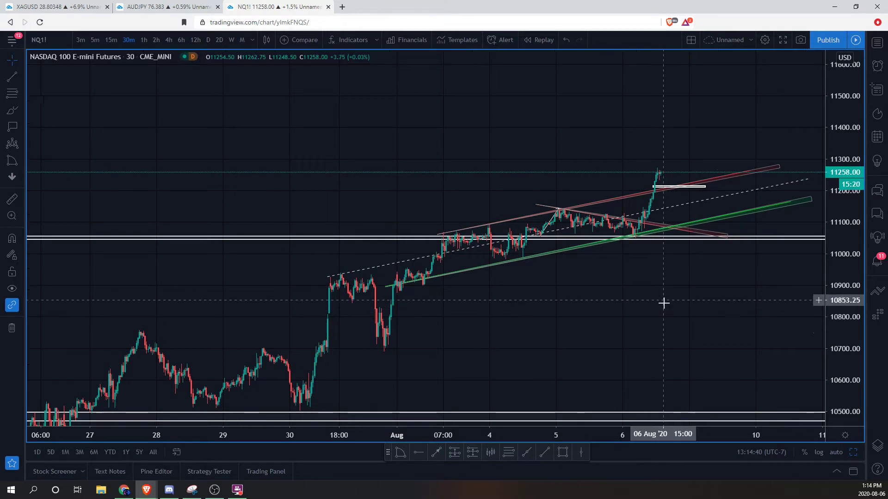
Return to the four-chart layout and rescale the NASDAQ 100 chart to show its August trendlines and latest breakout.
left_click(433, 405)
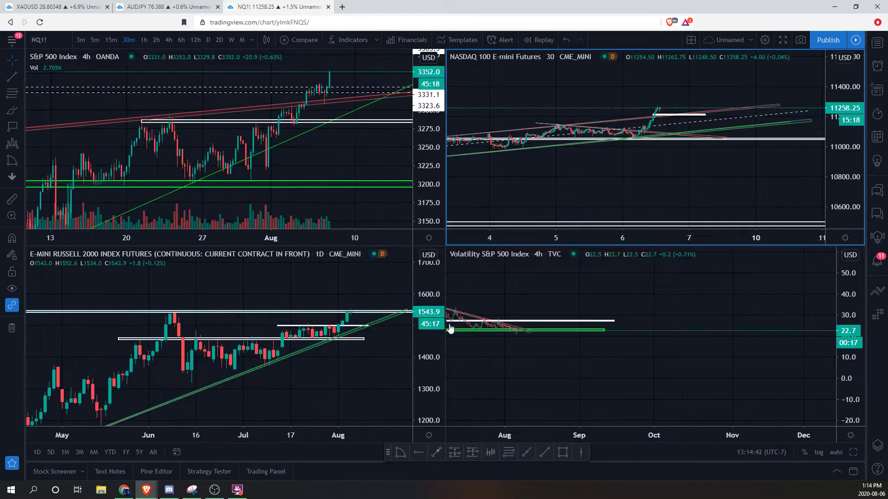
left_click_drag(847, 180, 846, 95)
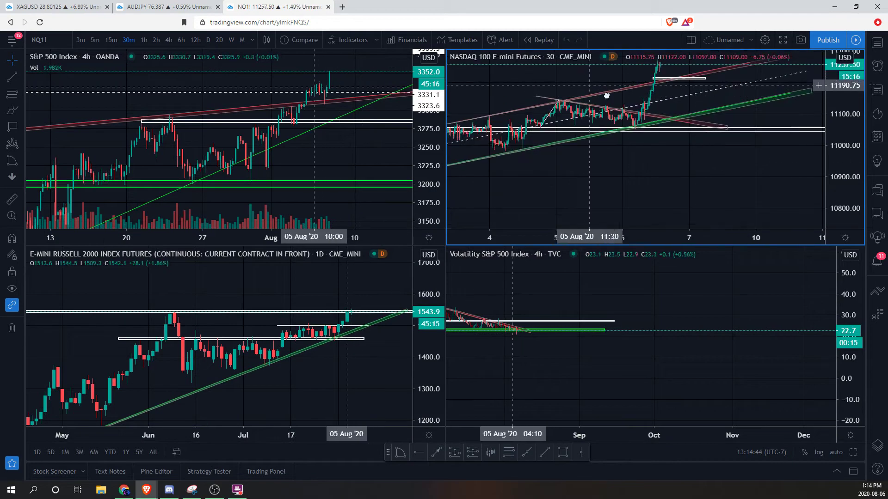
left_click_drag(607, 96, 707, 117)
Switch the Russell 2000 chart to the 6-hour timeframe and lower its upper white resistance zone onto the June high.
left_click_drag(424, 359, 424, 323)
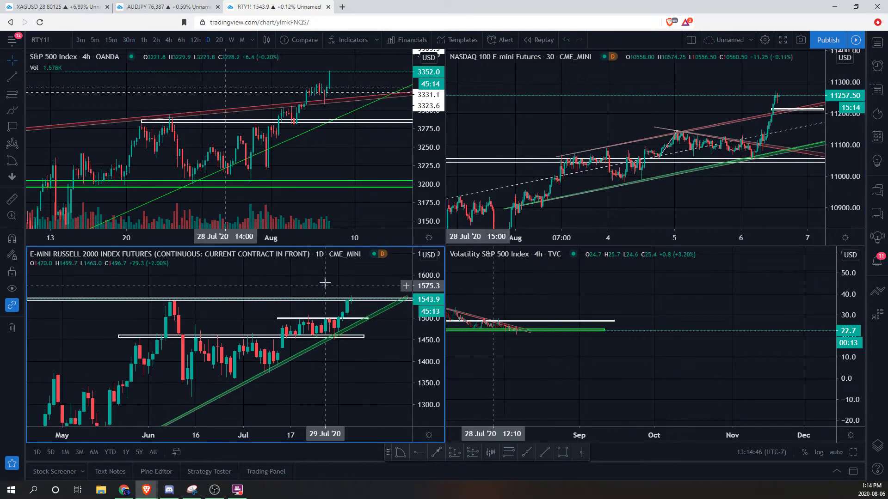
left_click_drag(325, 283, 306, 293)
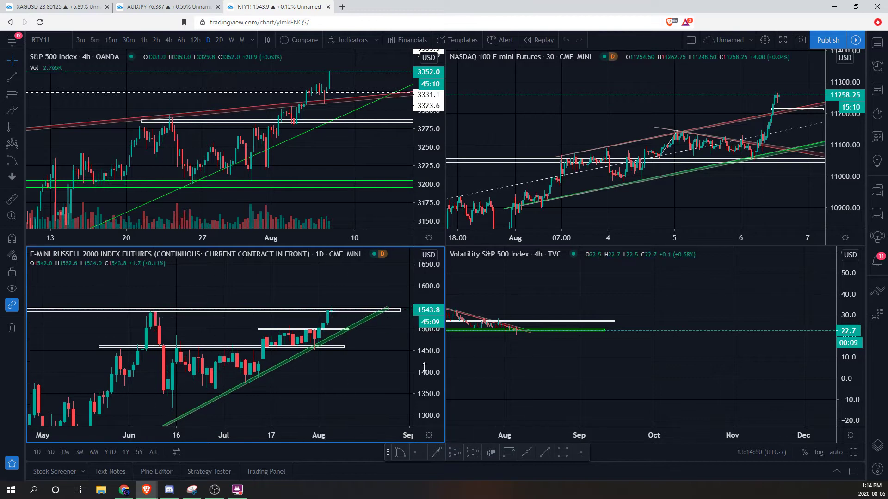
left_click(180, 43)
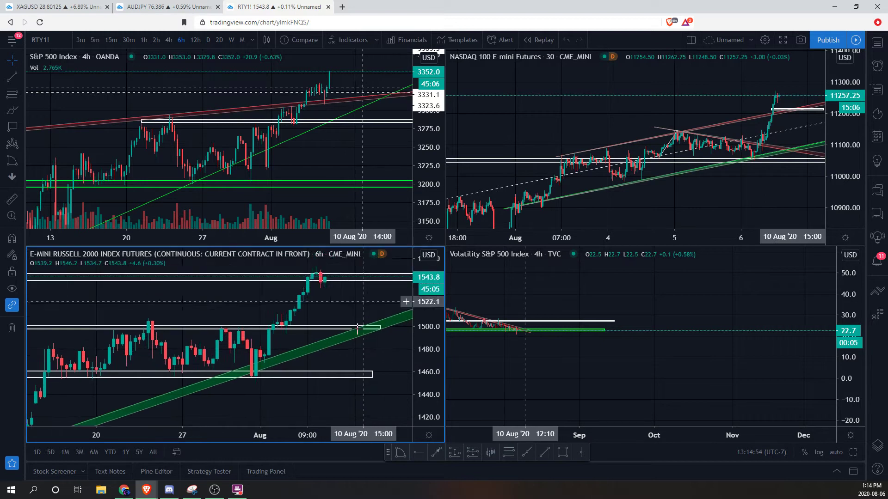
scroll(358, 329, "down", 5)
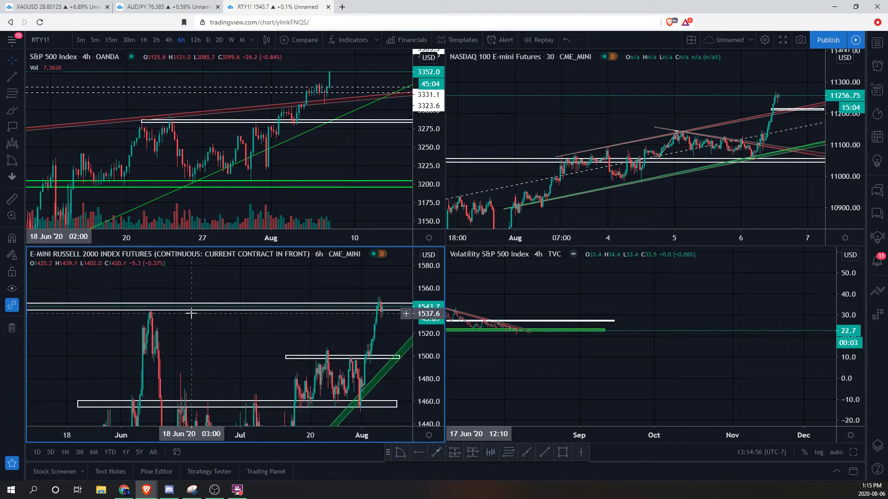
left_click_drag(192, 310, 189, 314)
left_click_drag(272, 291, 240, 293)
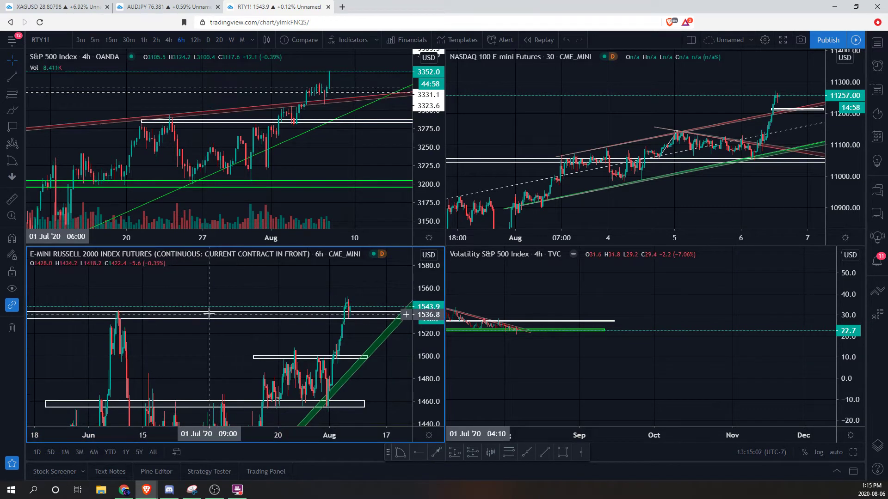
Examine how the Russell 2000's upper white resistance zone lines up with the February and March 2020 price action.
scroll(210, 314, "down", 6)
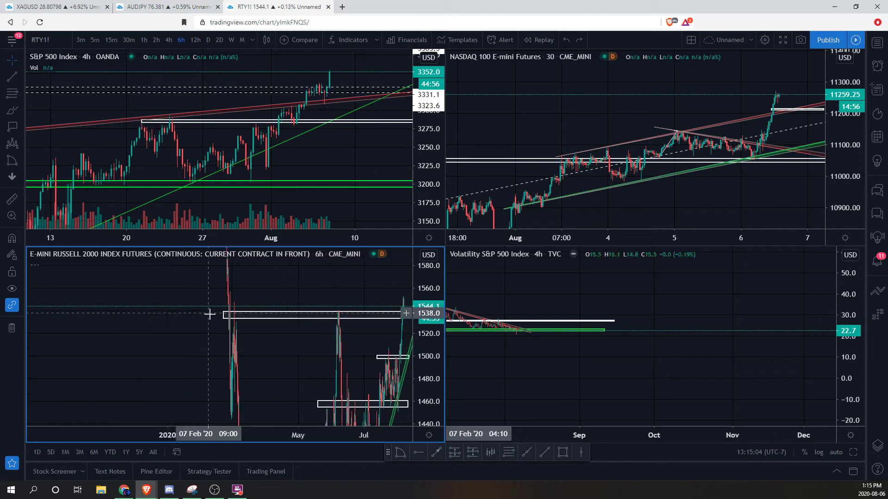
scroll(253, 343, "up", 8)
left_click_drag(248, 345, 374, 337)
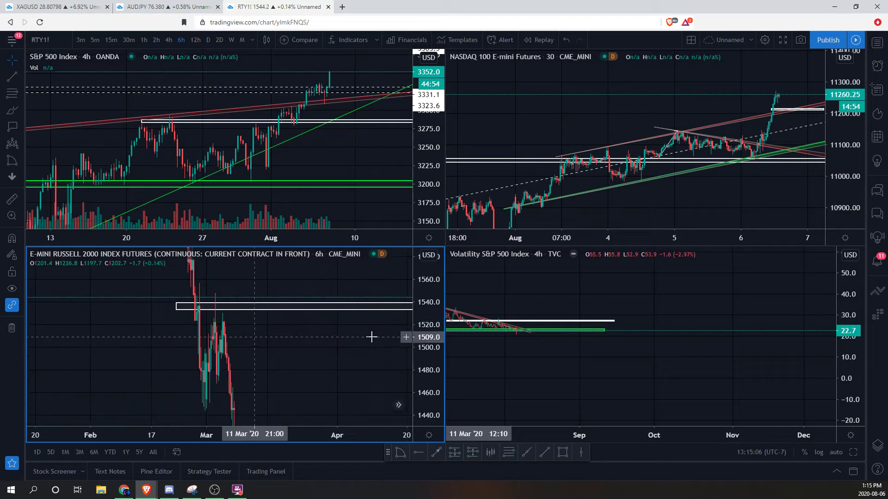
left_click_drag(292, 332, 198, 335)
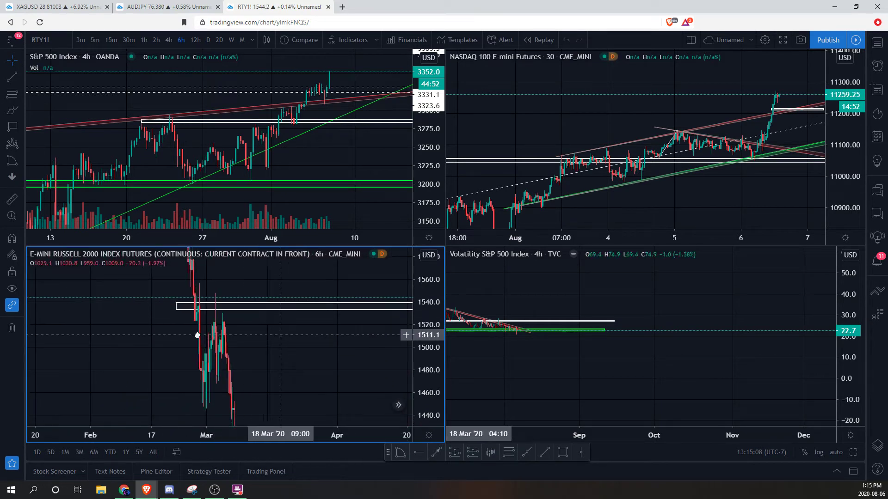
left_click_drag(345, 338, 203, 341)
left_click_drag(298, 340, 95, 334)
left_click_drag(354, 328, 204, 337)
scroll(146, 329, "up", 4)
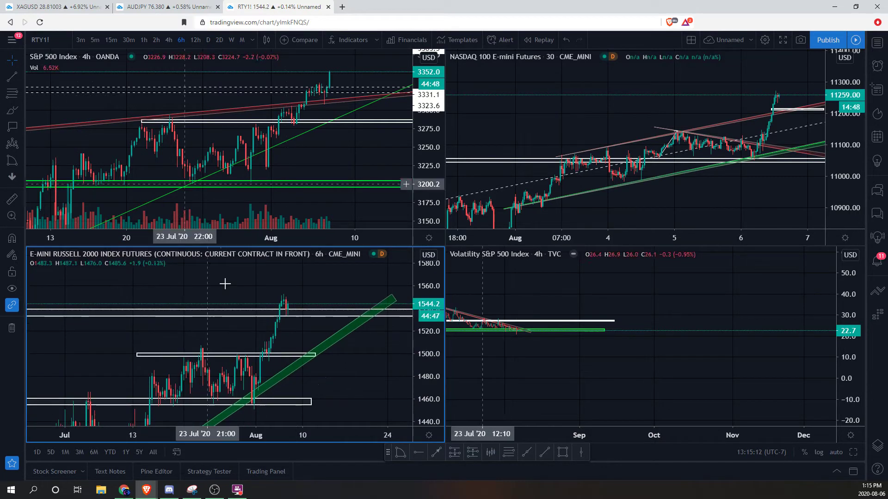
Maximise the Russell 2000 chart on the 30-minute timeframe, framing the August rally and its upper white zone.
left_click(156, 39)
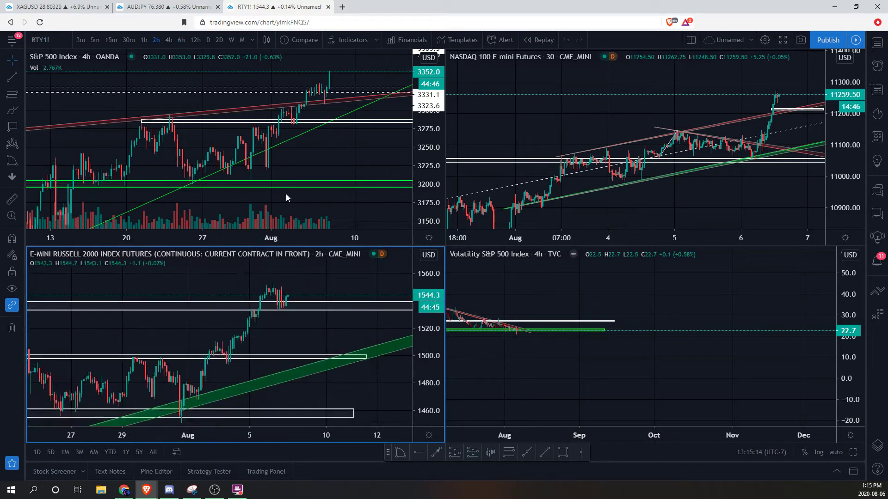
left_click(144, 40)
left_click_drag(429, 362, 428, 292)
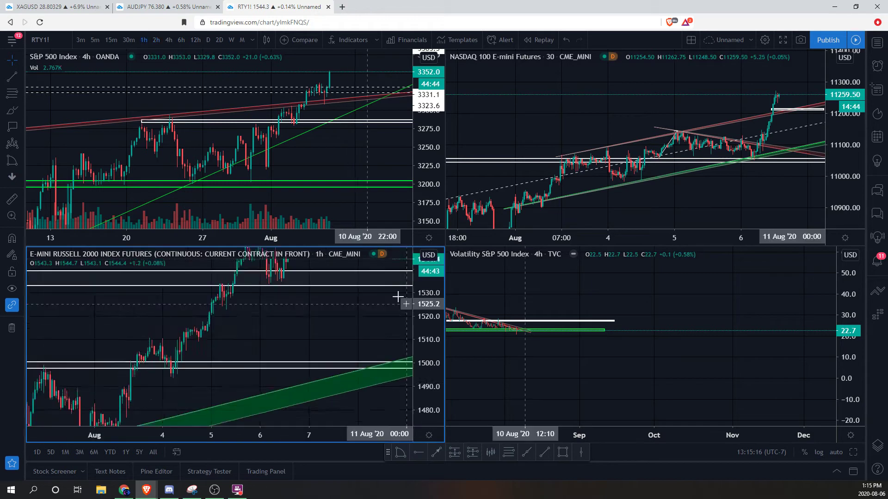
left_click_drag(347, 315, 372, 361)
left_click(223, 405)
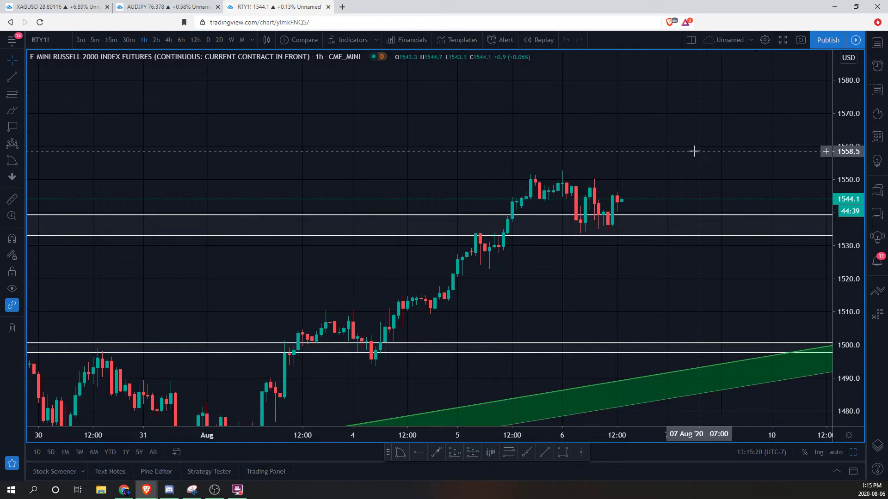
left_click_drag(692, 151, 645, 152)
left_click_drag(836, 134, 836, 209)
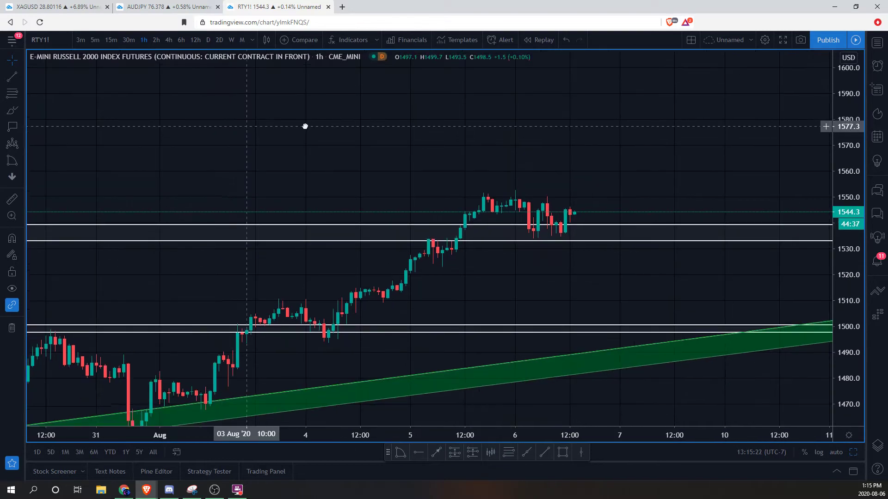
left_click(129, 40)
scroll(653, 158, "down", 5)
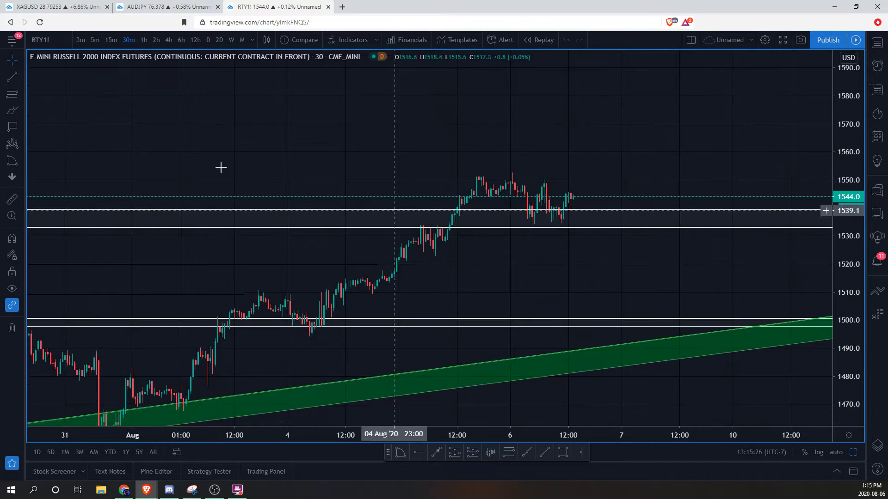
Draw a falling trendline across the Russell 2000's August highs, from about 1552.3 to 1542.1, and make it solid red.
left_click(12, 77)
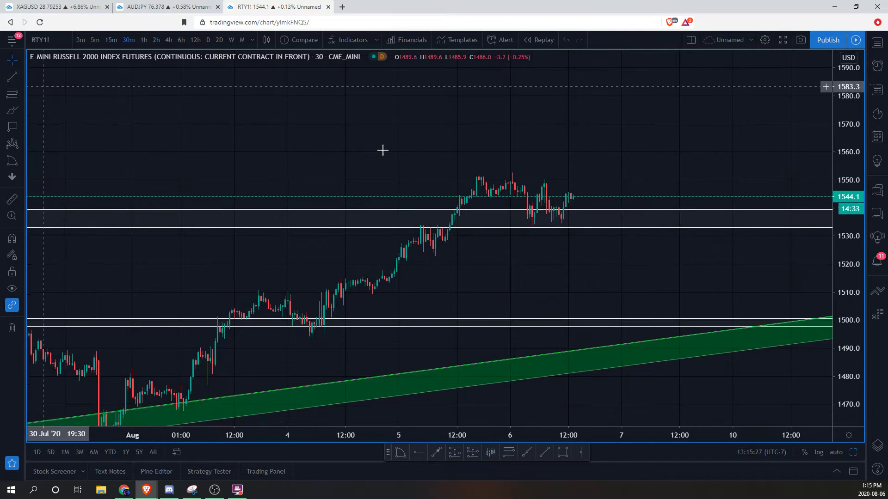
left_click(464, 174)
left_click(708, 202)
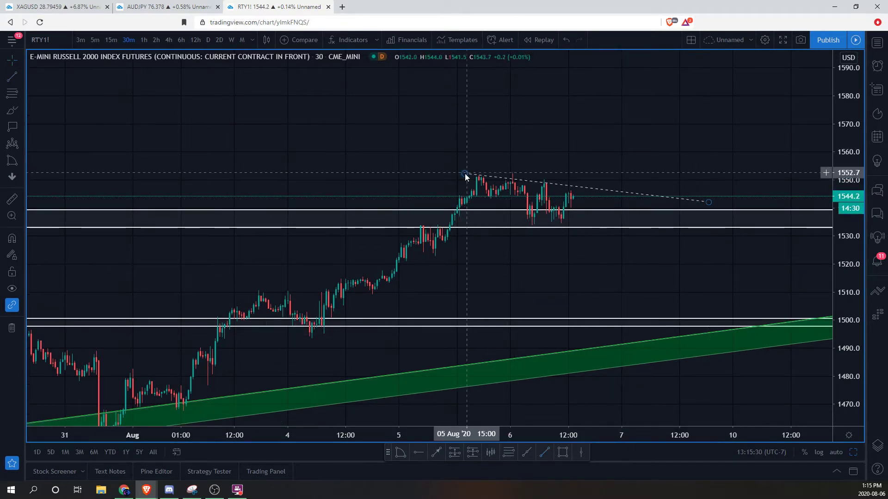
left_click(465, 174)
left_click(475, 151)
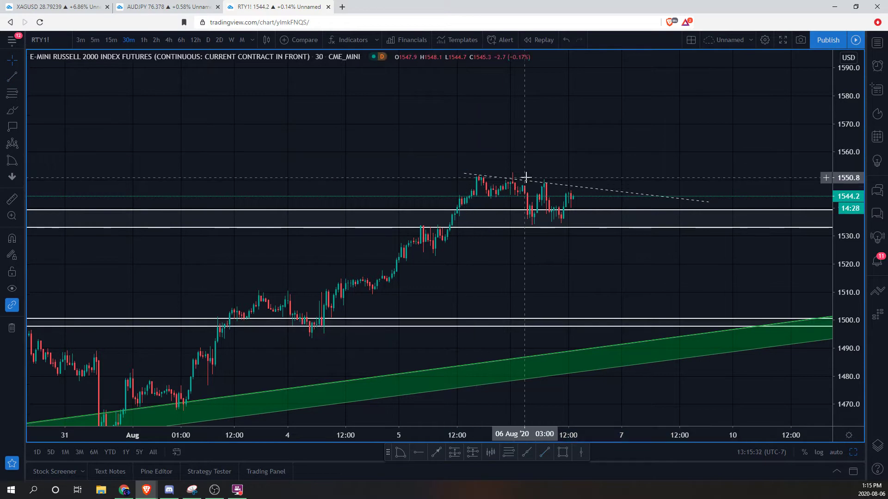
left_click(526, 177)
left_click(301, 329)
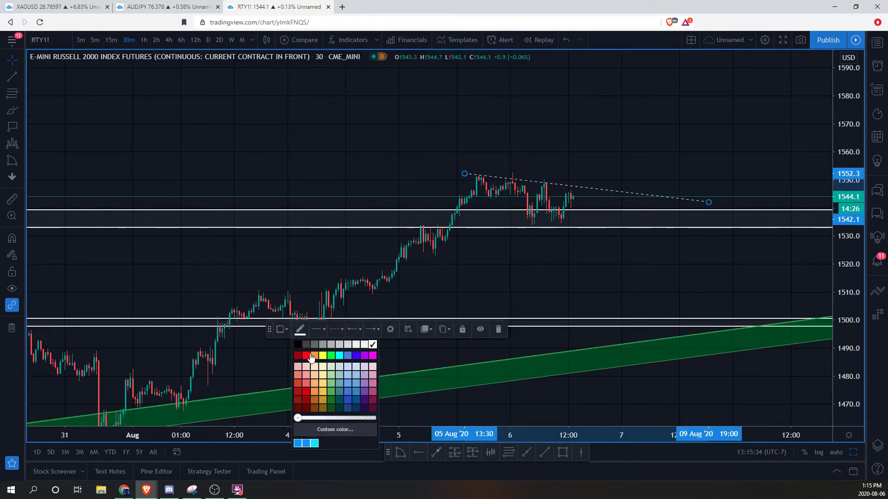
left_click(308, 356)
left_click(336, 329)
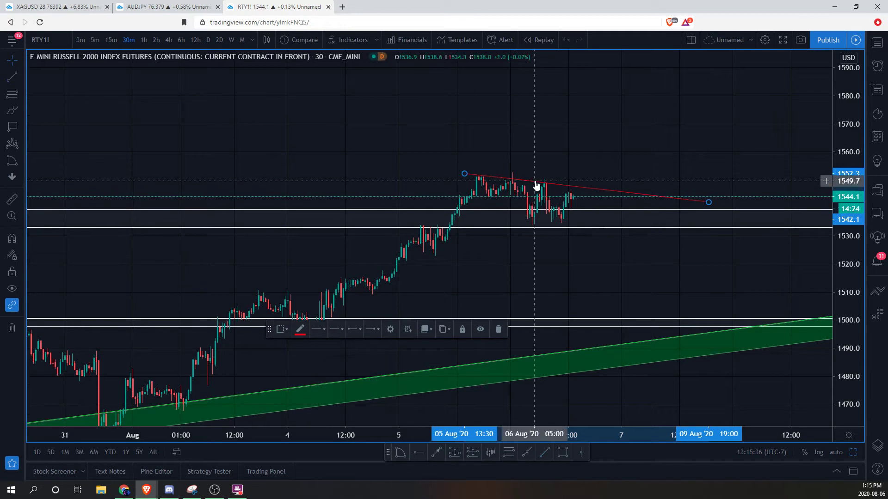
Draw a thin triangle along the falling red trendline, from about 1552 to 1537–1539 on 10 August, and fill it red.
scroll(563, 162, "down", 3)
left_click_drag(638, 151, 584, 150)
left_click(12, 161)
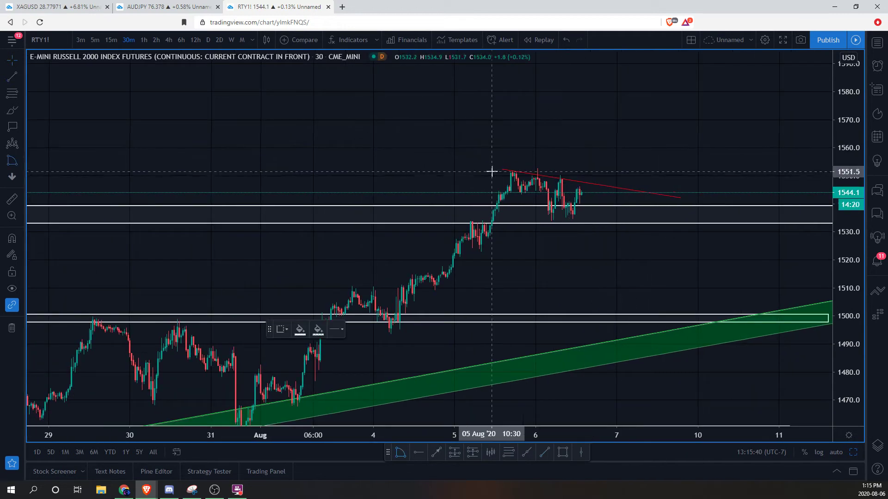
left_click(502, 170)
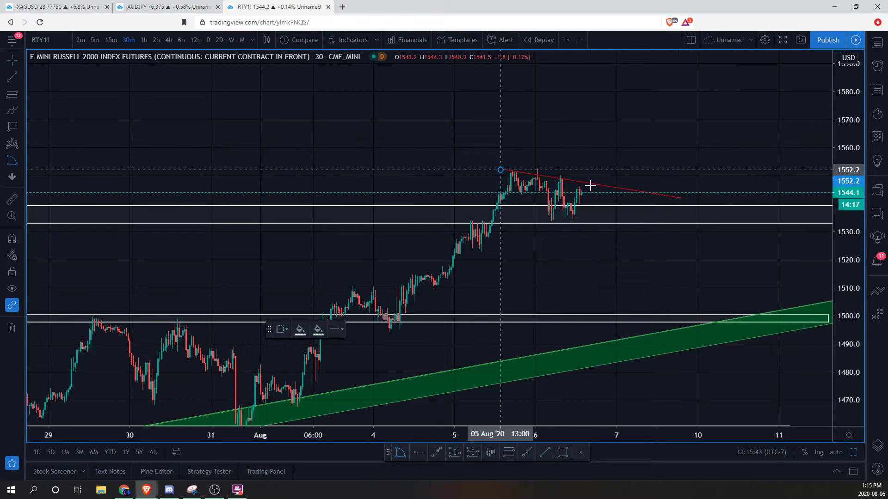
left_click(768, 212)
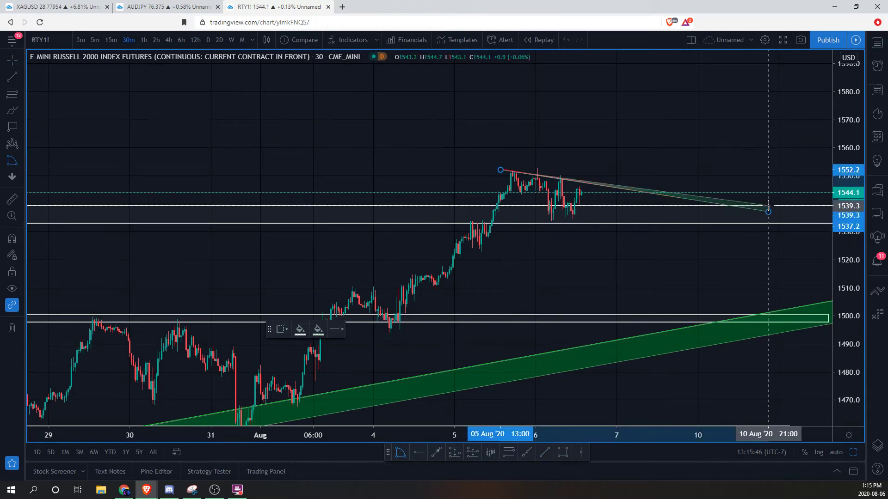
left_click(768, 206)
left_click(317, 330)
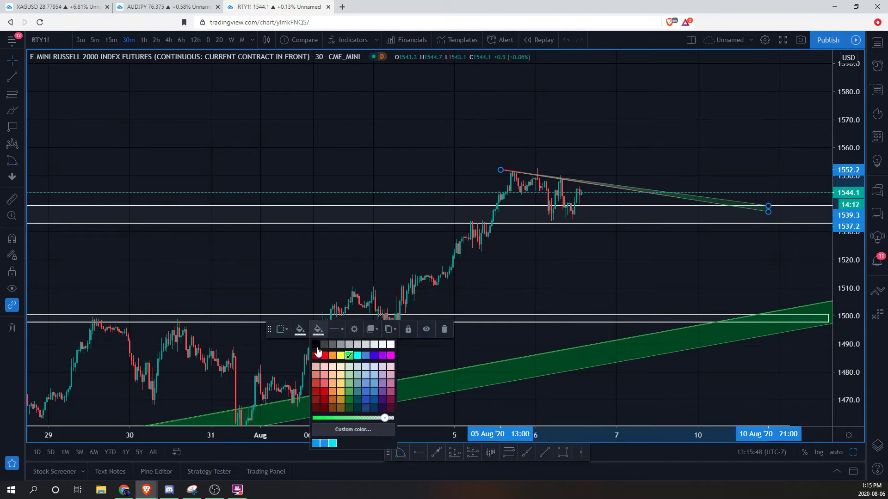
left_click(324, 355)
left_click_drag(854, 112, 762, 119)
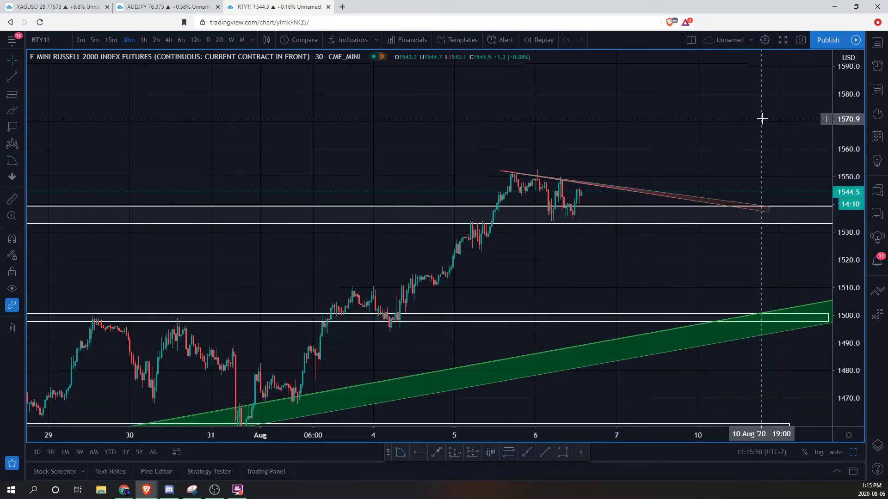
left_click_drag(818, 143, 848, 139)
scroll(747, 146, "down", 1)
mouse_move(739, 123)
left_mouse_down()
mouse_move(755, 125)
mouse_move(703, 116)
left_mouse_up()
left_click(13, 76)
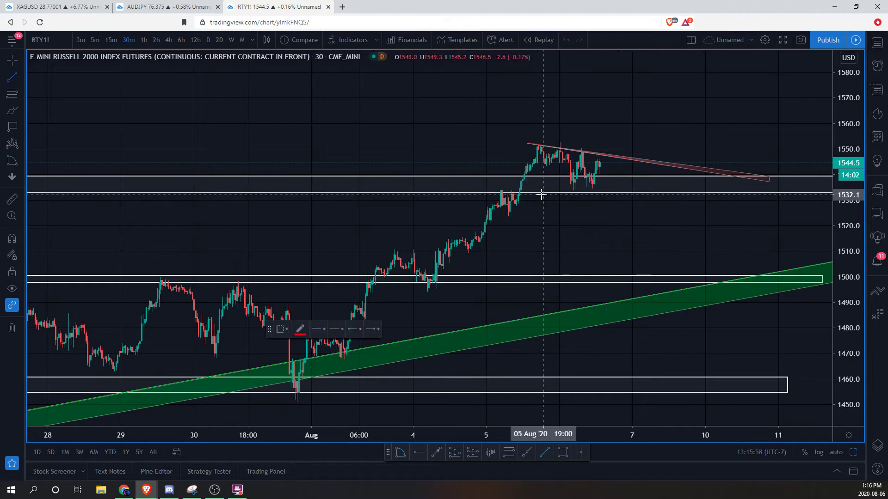
left_click(495, 191)
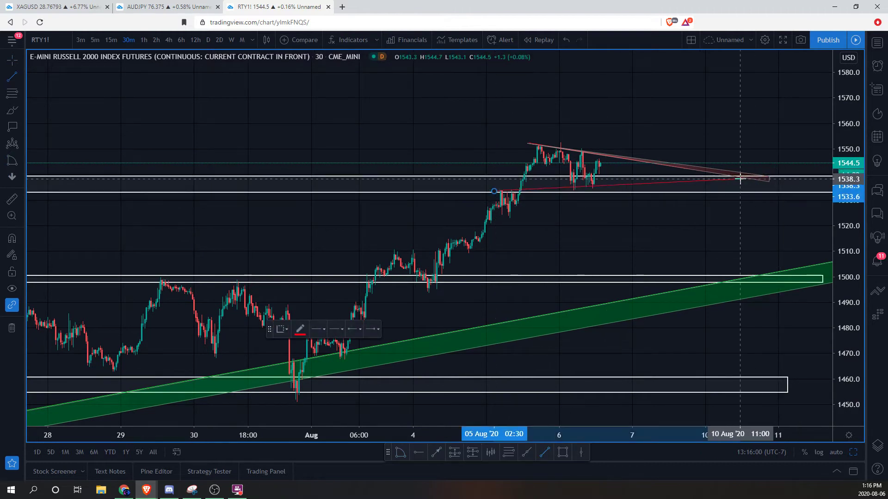
key("Escape")
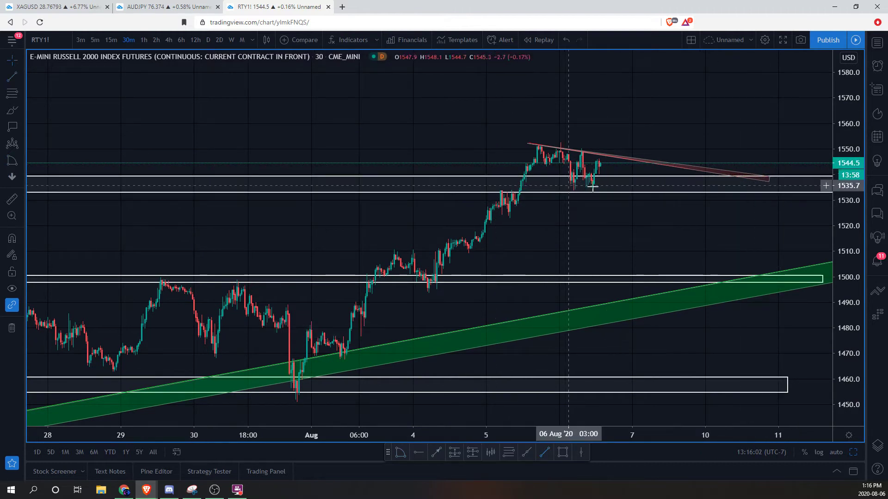
Lower the upper white resistance zone slightly, placing its upper edge at about 1538.3.
left_click_drag(844, 126, 845, 147)
left_click_drag(566, 197, 568, 200)
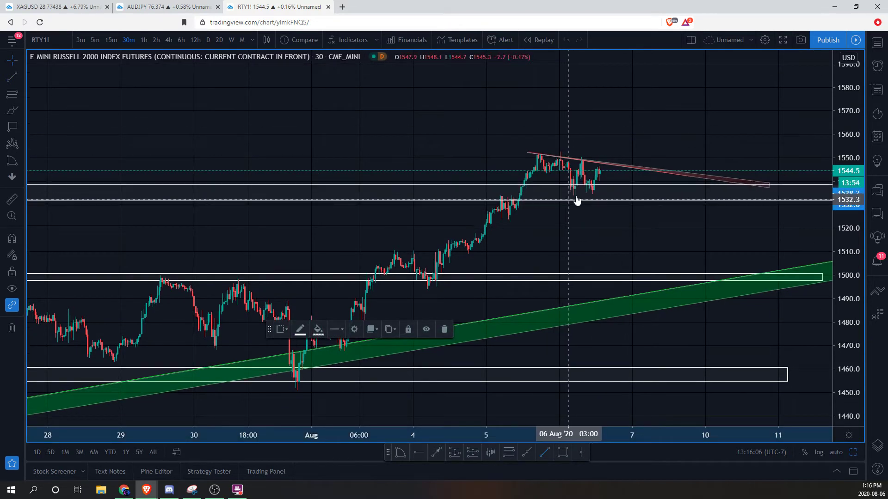
Brush a red projected price path from the latest candle sideways through the falling red triangle and upward, and undo the brush strokes.
left_click_drag(538, 134, 503, 135)
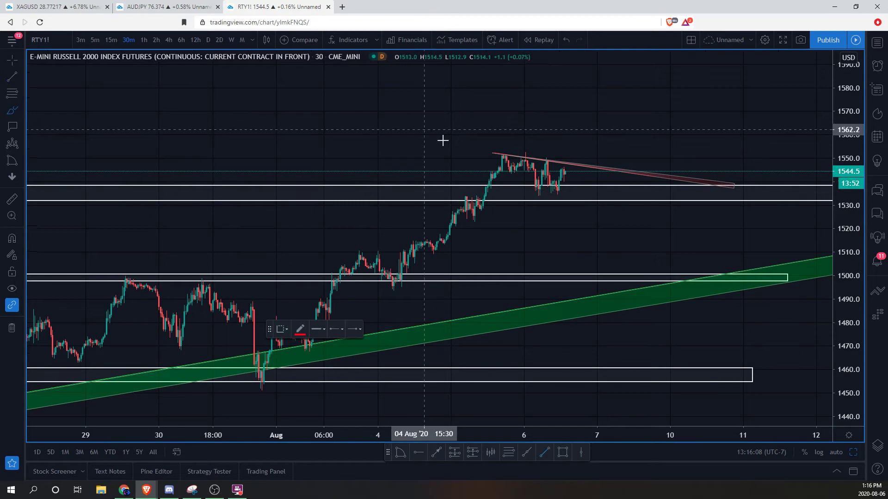
mouse_move(565, 167)
left_mouse_down()
mouse_move(591, 188)
mouse_move(624, 189)
mouse_move(645, 184)
mouse_move(682, 143)
mouse_move(719, 136)
left_mouse_up()
left_click_drag(610, 169, 698, 170)
left_click_drag(632, 166, 640, 149)
left_click_drag(660, 182, 671, 188)
key("ctrl+z")
key("ctrl+z")
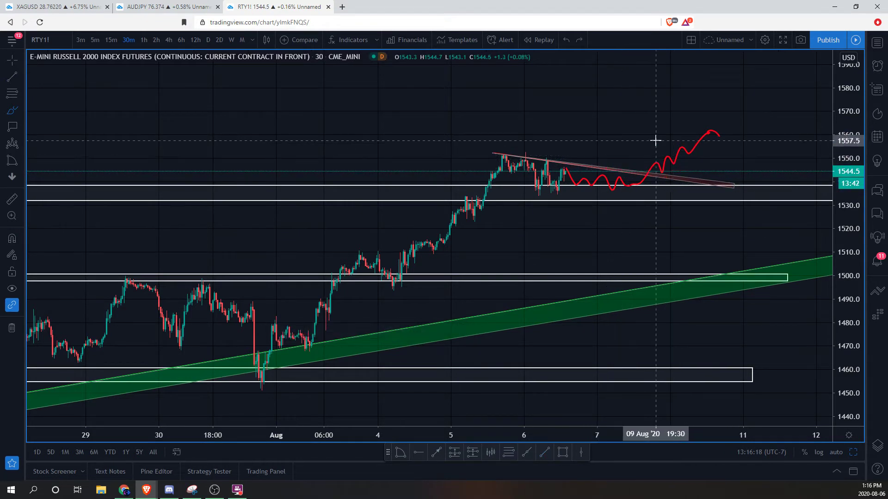
Set the Russell 2000 chart to the 1-hour timeframe and return to the four-chart layout, framing its falling red triangle.
scroll(654, 140, "down", 5)
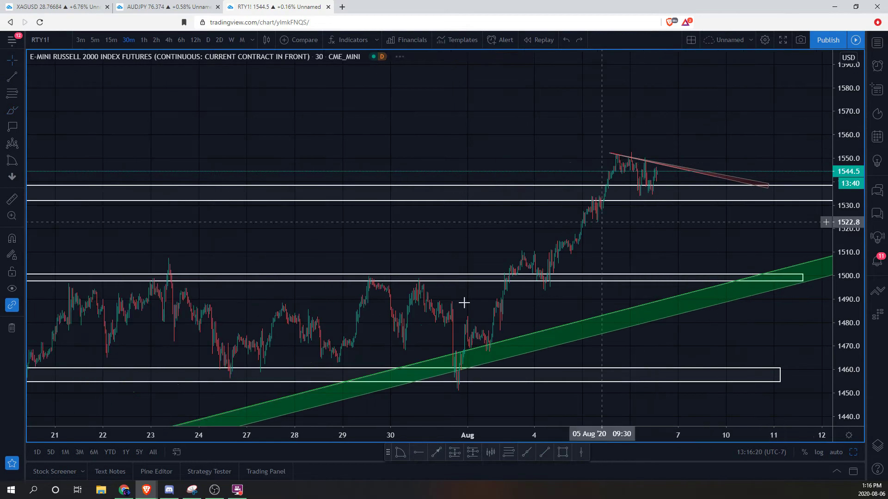
left_click(144, 40)
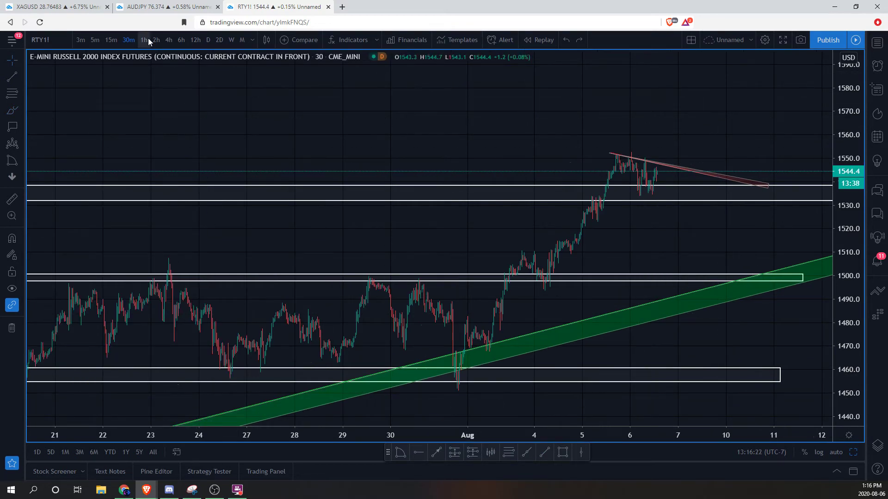
left_click_drag(585, 135, 698, 138)
left_click_drag(528, 144, 619, 138)
key("alt+Return")
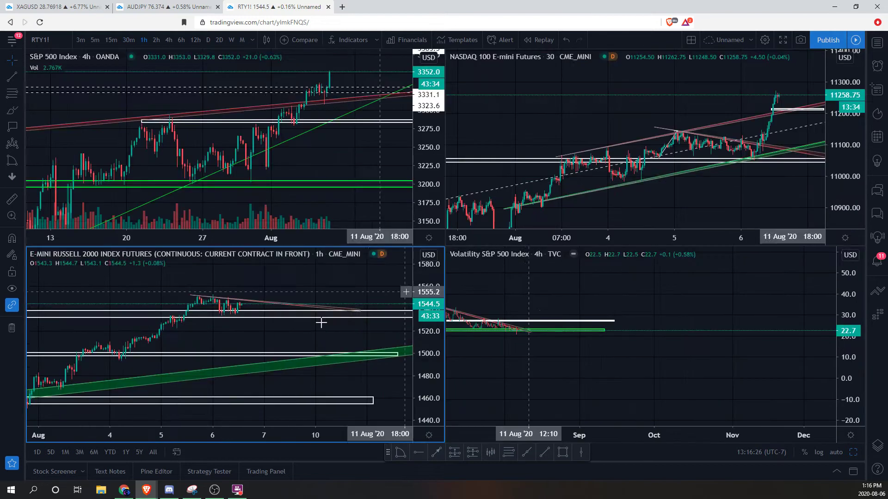
scroll(393, 365, "left", 6)
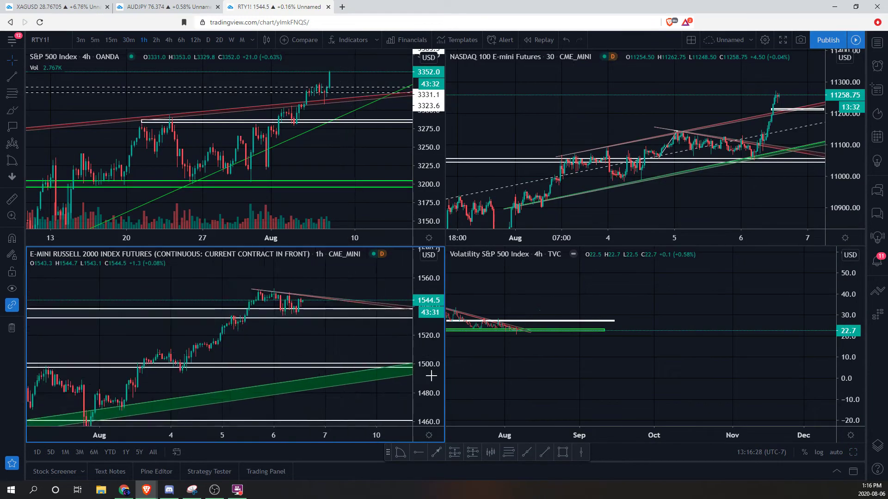
scroll(388, 391, "up", 2)
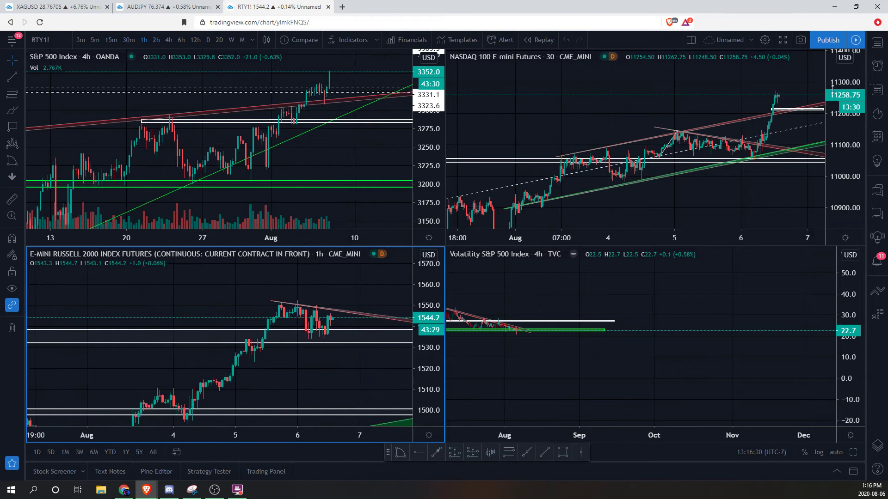
scroll(699, 111, "up", 1)
Zoom in on the NASDAQ 100's latest breakout and switch the S&P 500 chart to the 1-hour timeframe, framing its August rise.
left_click(699, 112)
scroll(733, 84, "up", 2)
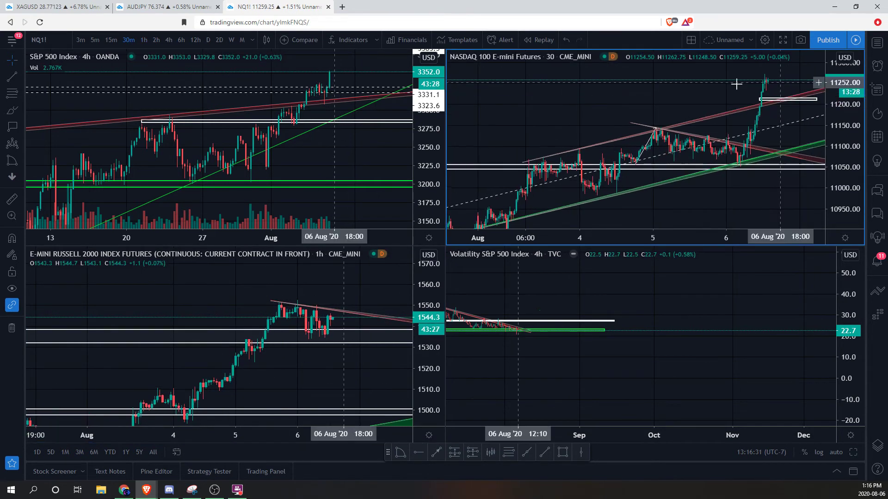
left_click_drag(353, 138, 428, 158)
scroll(379, 159, "up", 2)
left_click_drag(344, 178, 358, 188)
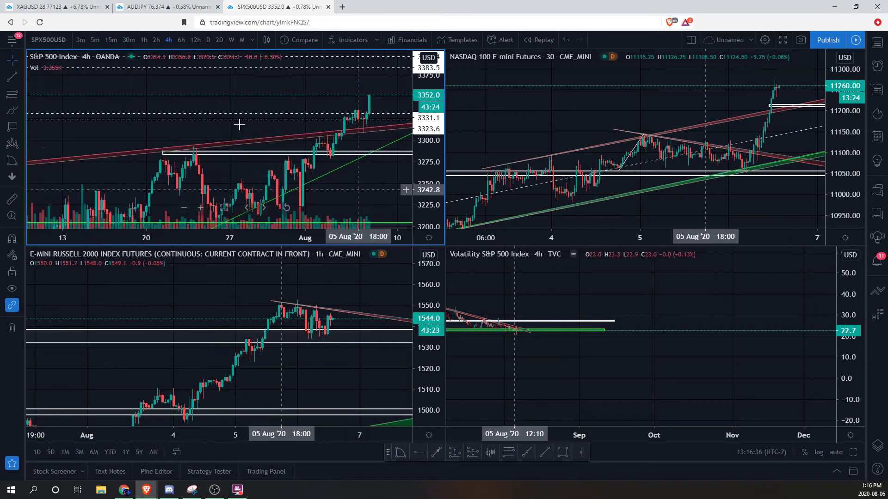
left_click(144, 40)
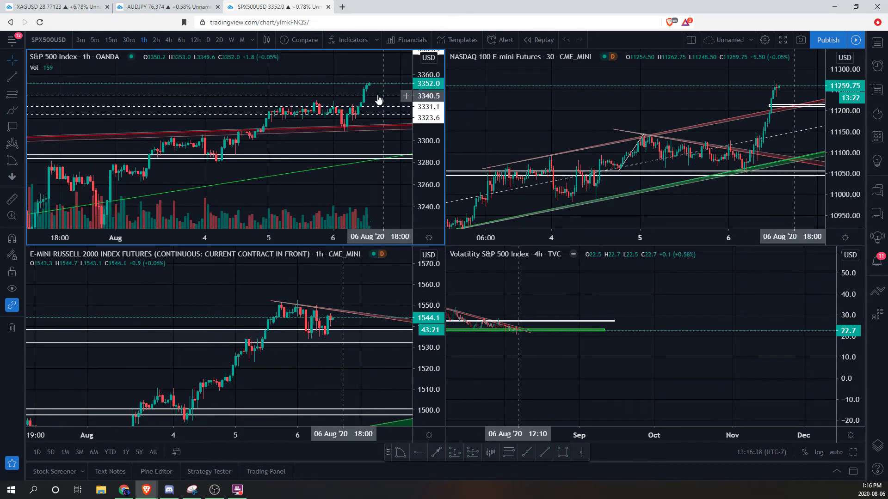
scroll(365, 102, "down", 2)
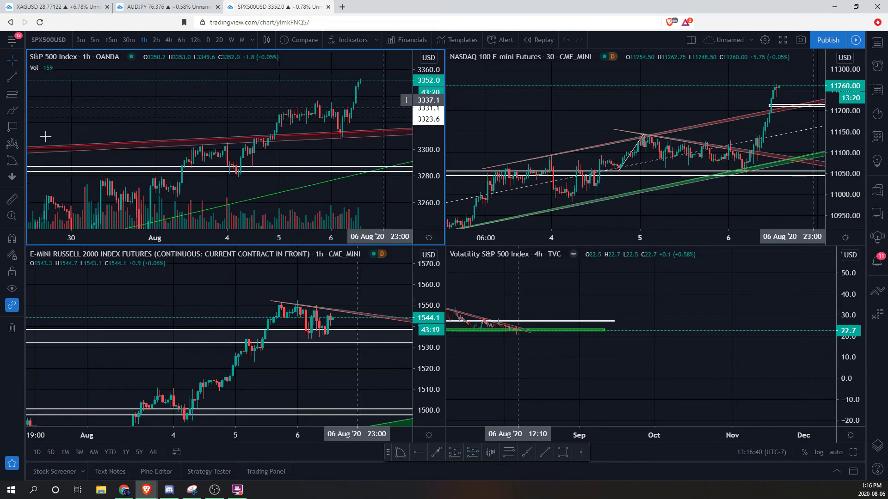
key("alt+Tab")
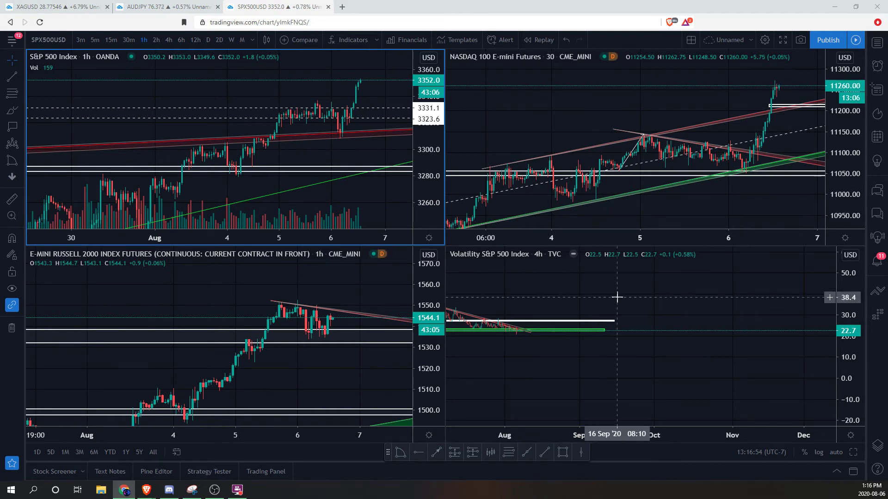
Rescale the volatility index chart to show its decline from June into the green support zone, and adjust the NASDAQ 100's price scale.
left_click_drag(837, 365, 837, 273)
left_click_drag(574, 380, 704, 376)
left_click_drag(848, 380, 806, 343)
left_click_drag(762, 296, 776, 304)
scroll(776, 304, "up", 3)
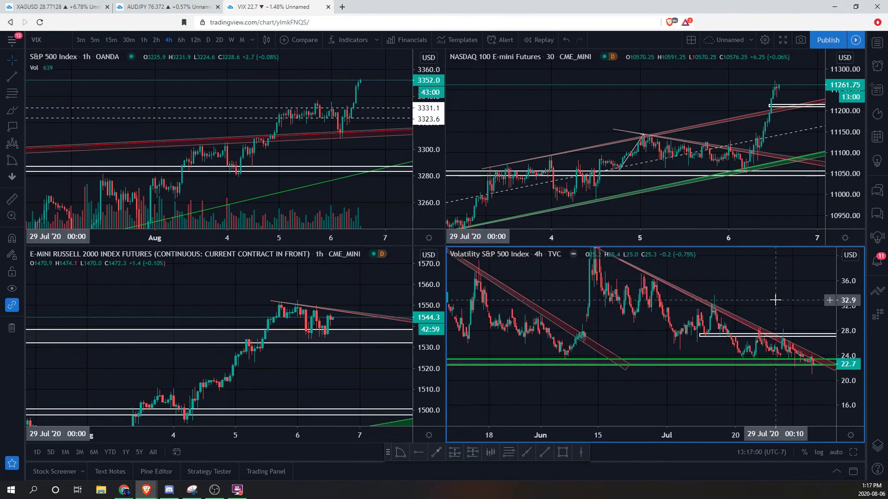
left_click_drag(848, 314, 848, 303)
left_click_drag(776, 293, 763, 307)
left_click_drag(850, 187, 831, 160)
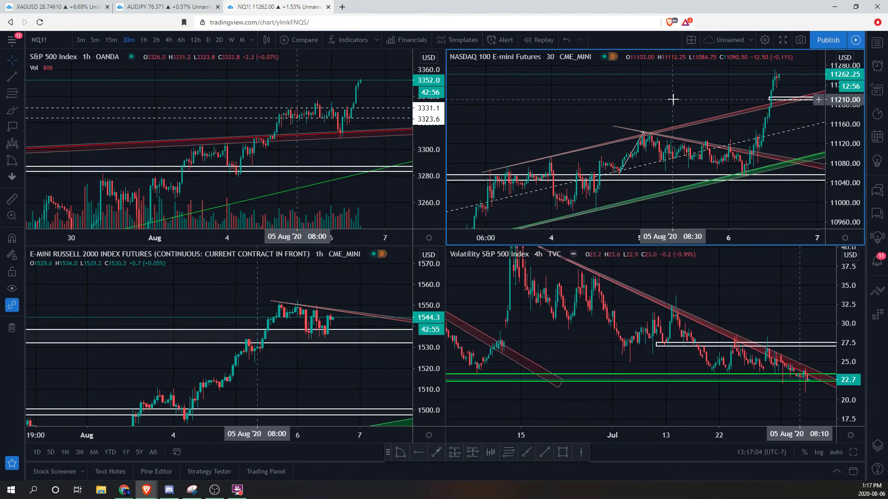